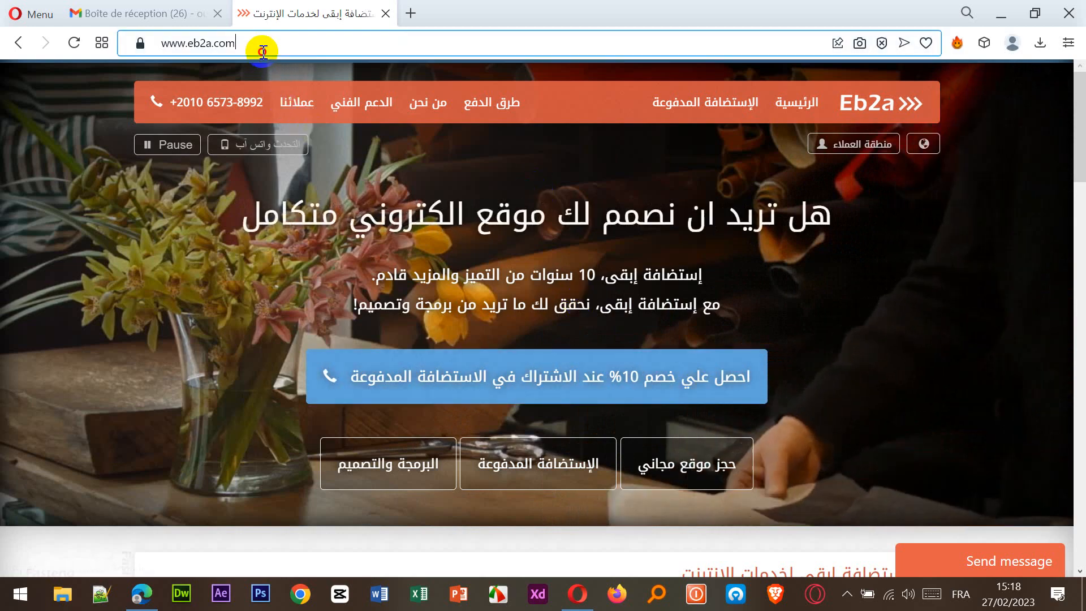
drag(261, 43, 154, 50)
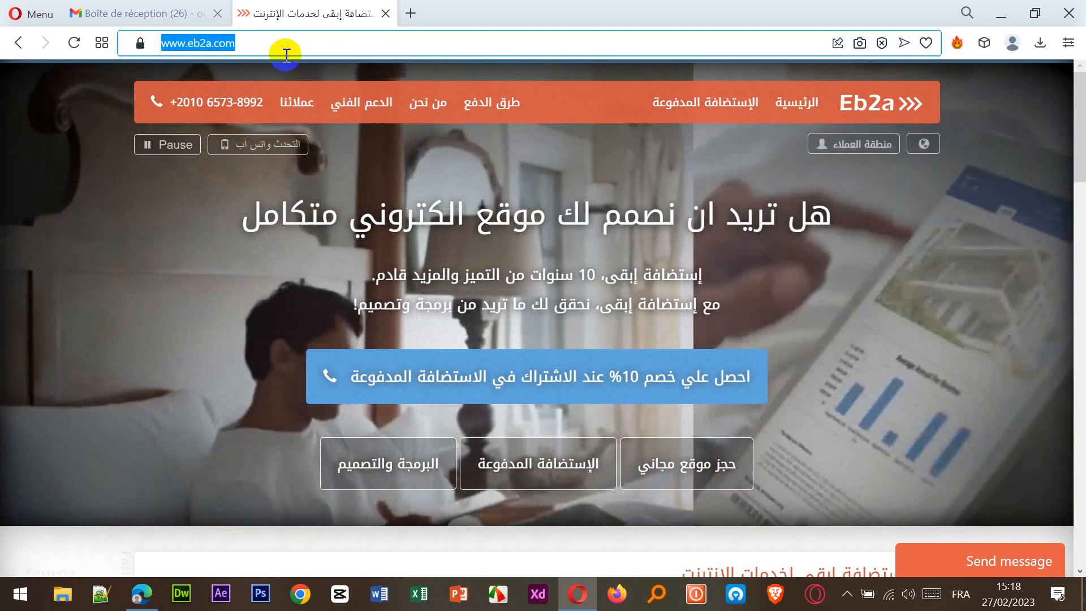
click(281, 49)
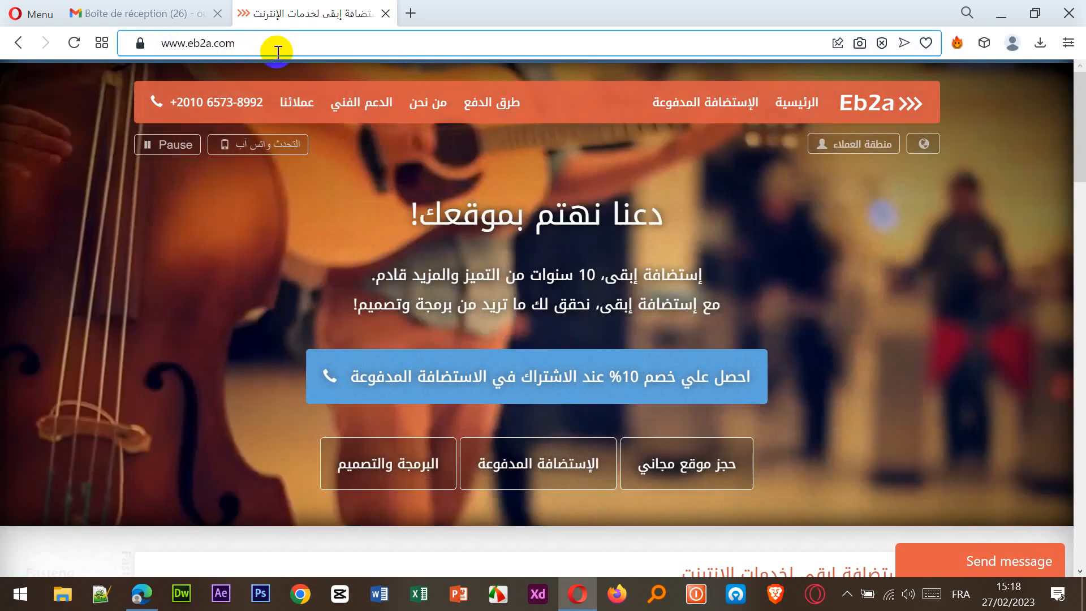
drag(278, 51, 150, 41)
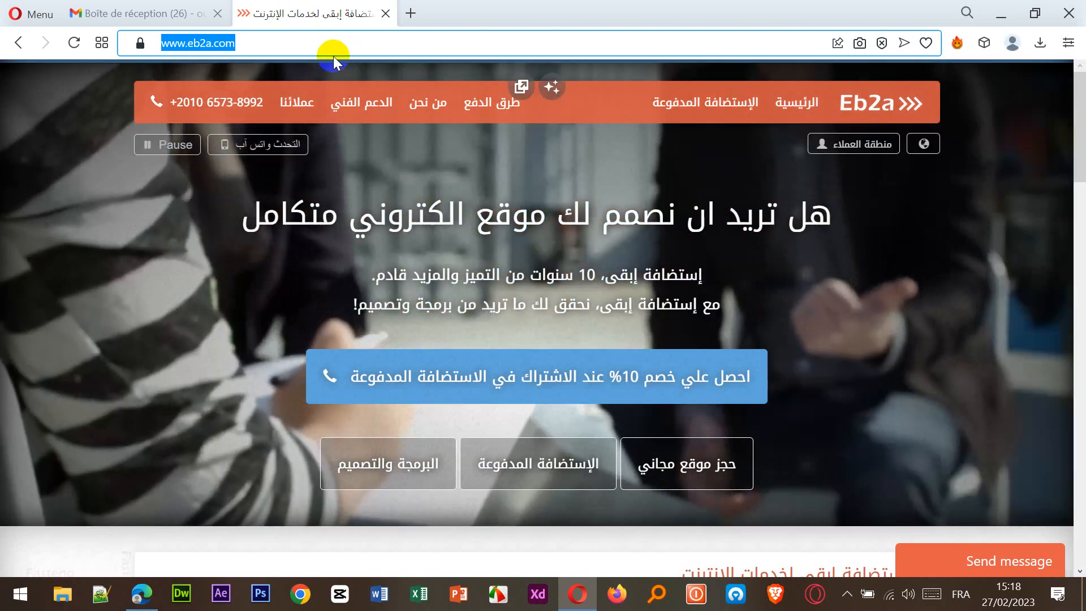
click(284, 46)
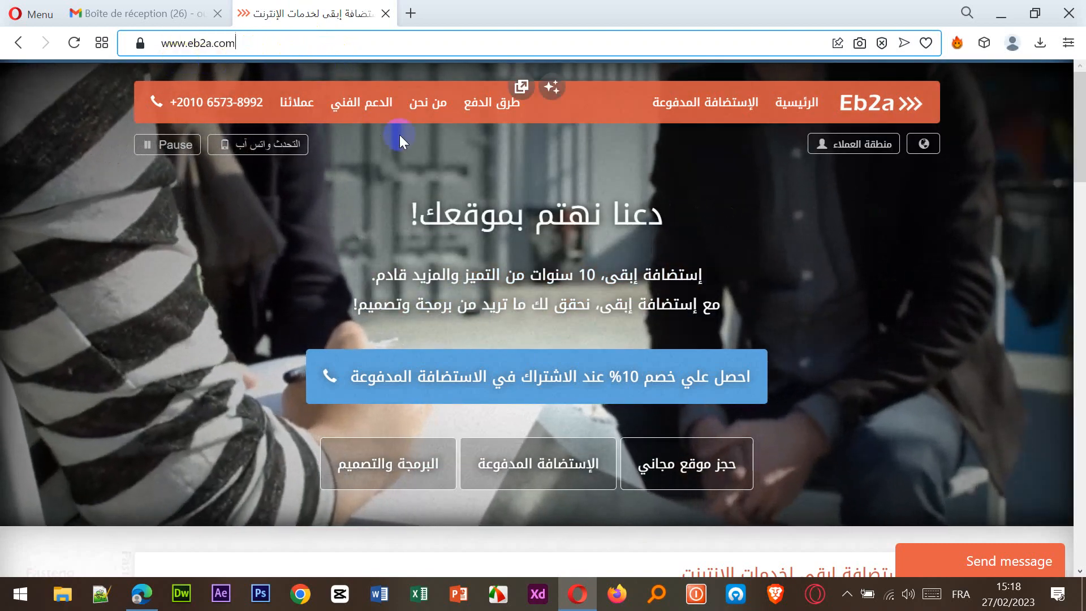
drag(245, 45, 102, 42)
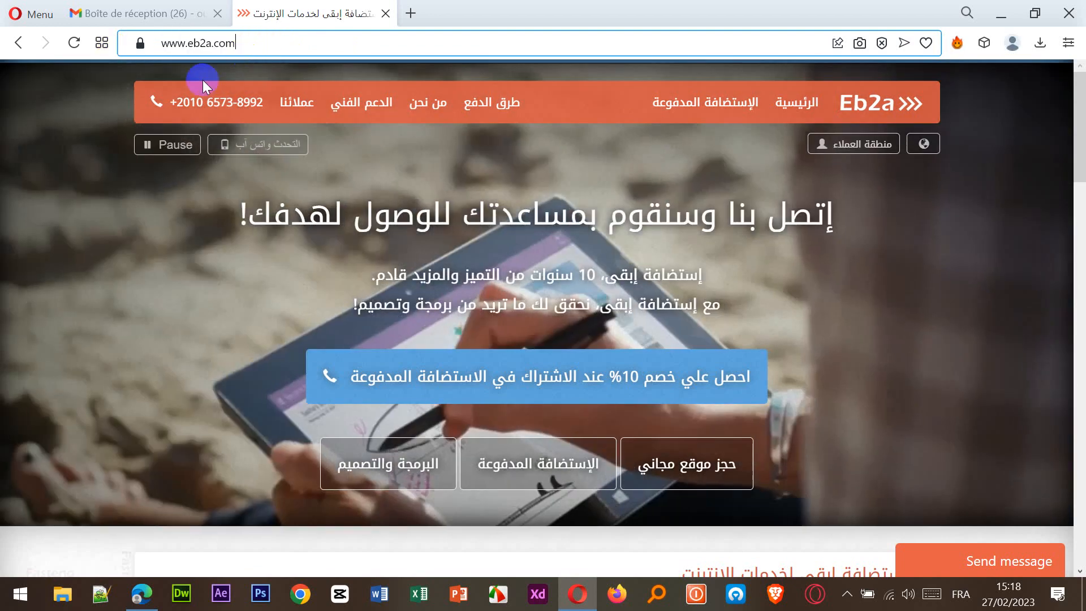
click(181, 43)
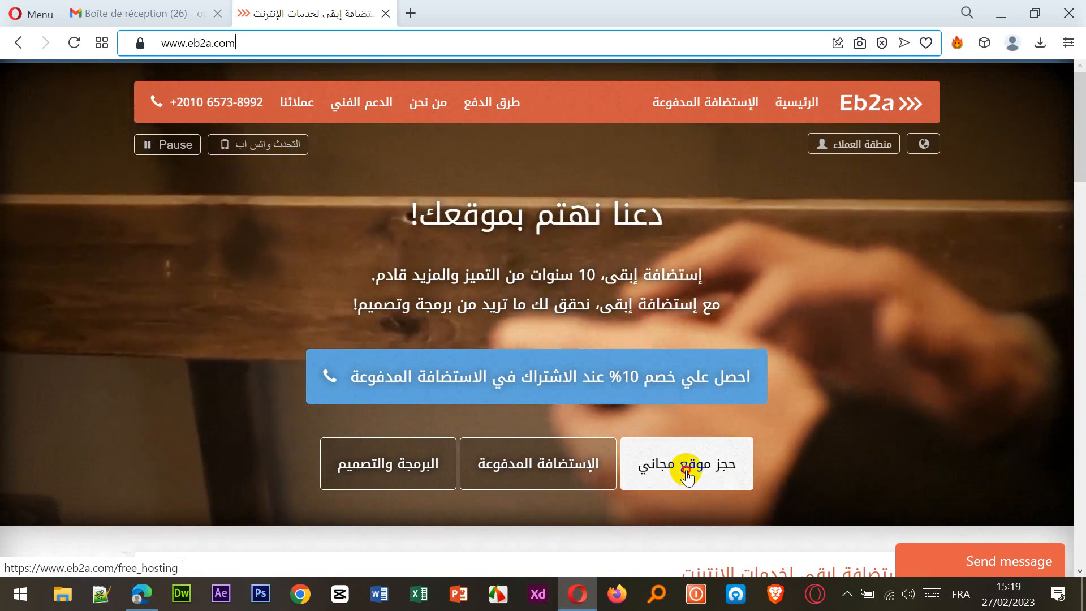
Open Eb2a's free hosting Create Free Site form and enter agence2023 as the site address.
click(687, 472)
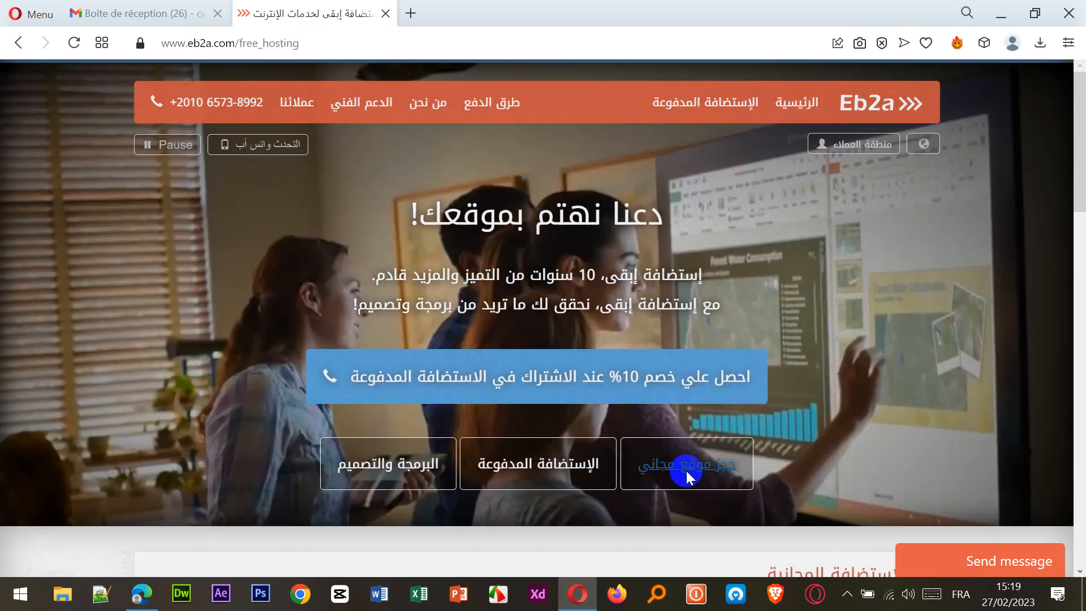
scroll(805, 426, down, 2)
scroll(805, 426, down, 10)
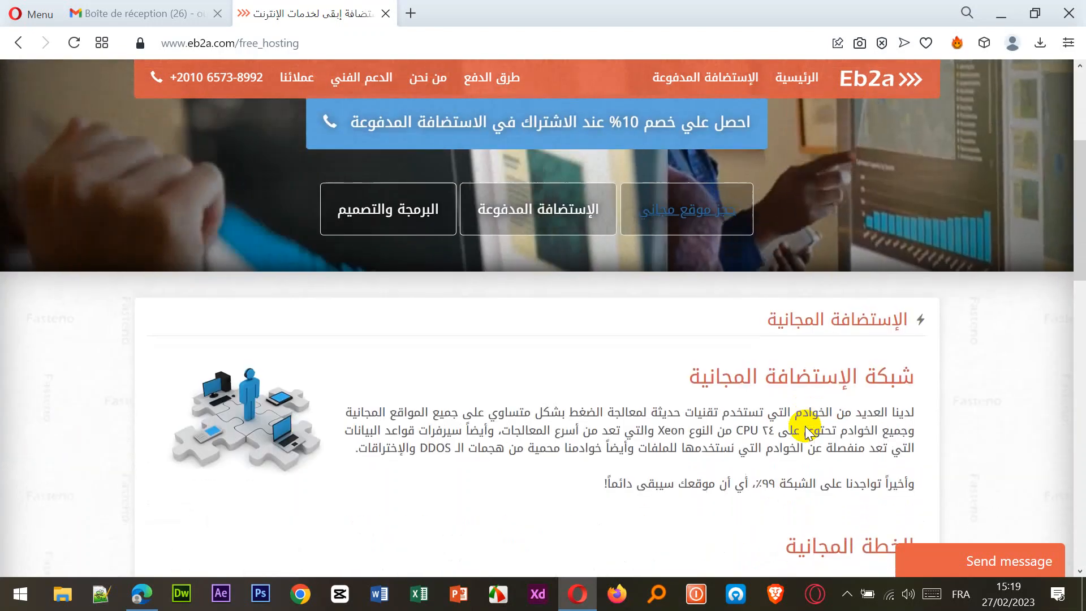
scroll(806, 426, down, 2)
scroll(805, 425, down, 2)
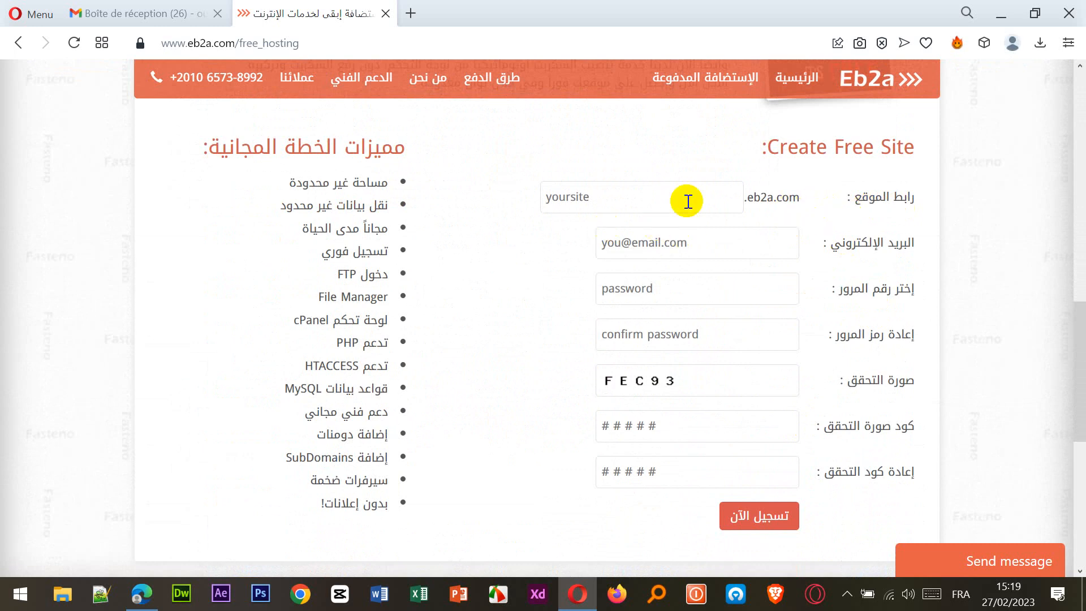
click(623, 201)
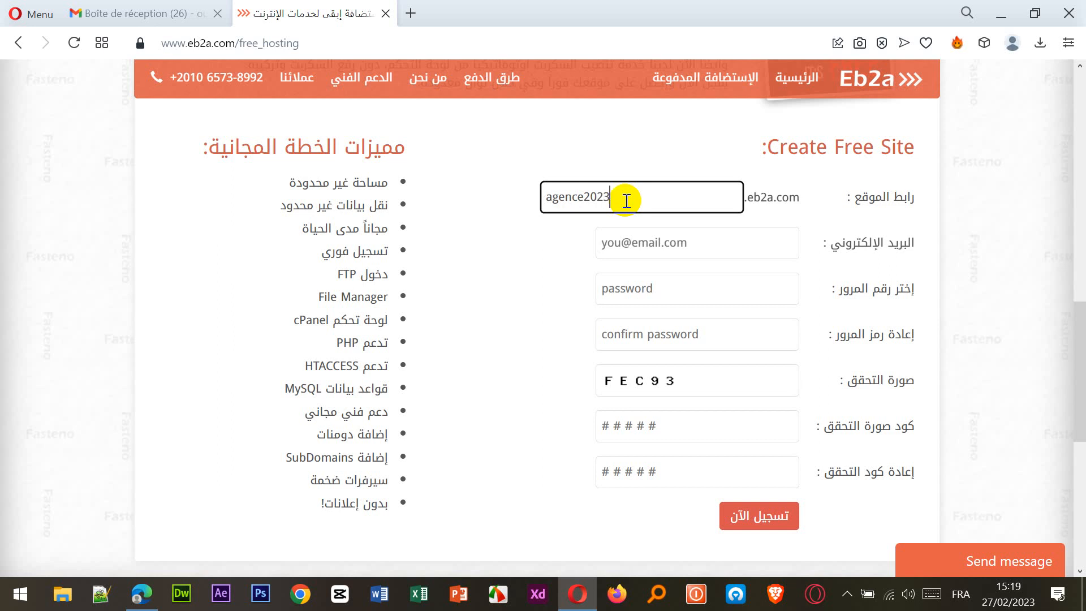
click(667, 245)
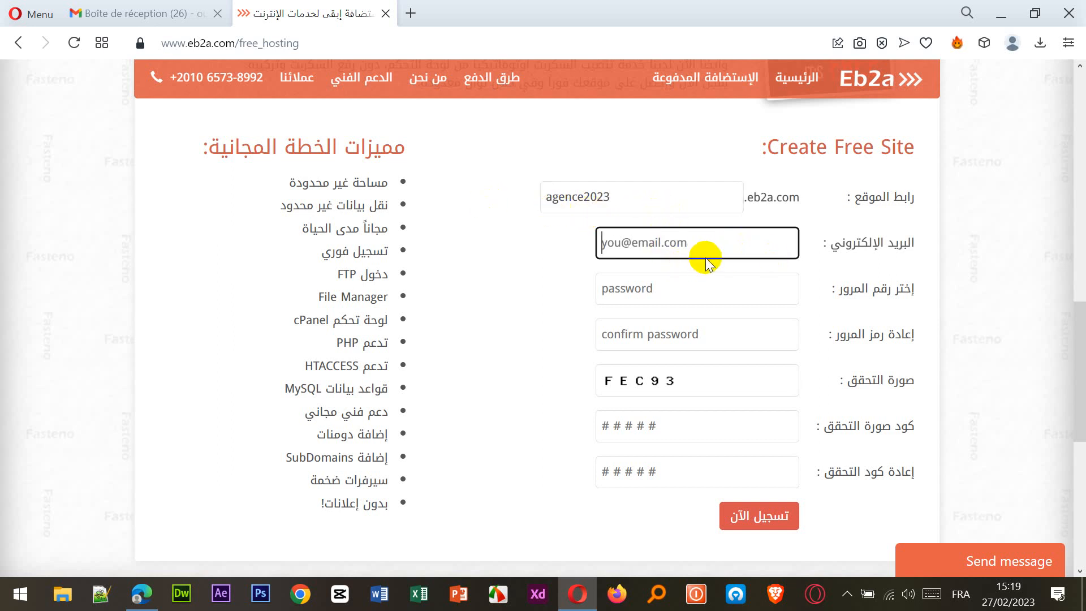
Copy the Google account's email address from Gmail and return to the Eb2a signup form.
click(145, 13)
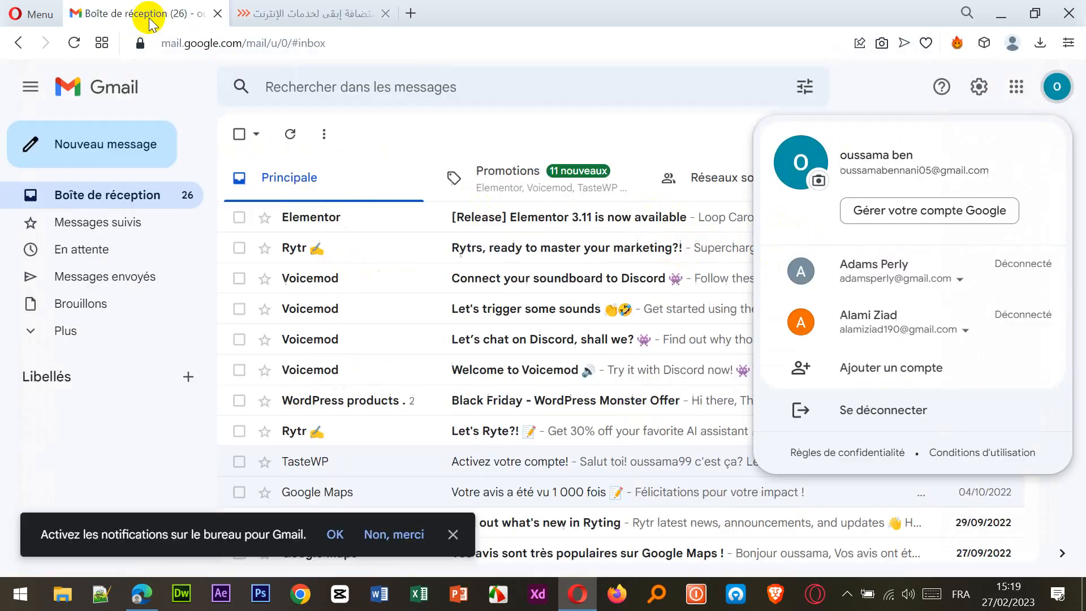
click(1051, 89)
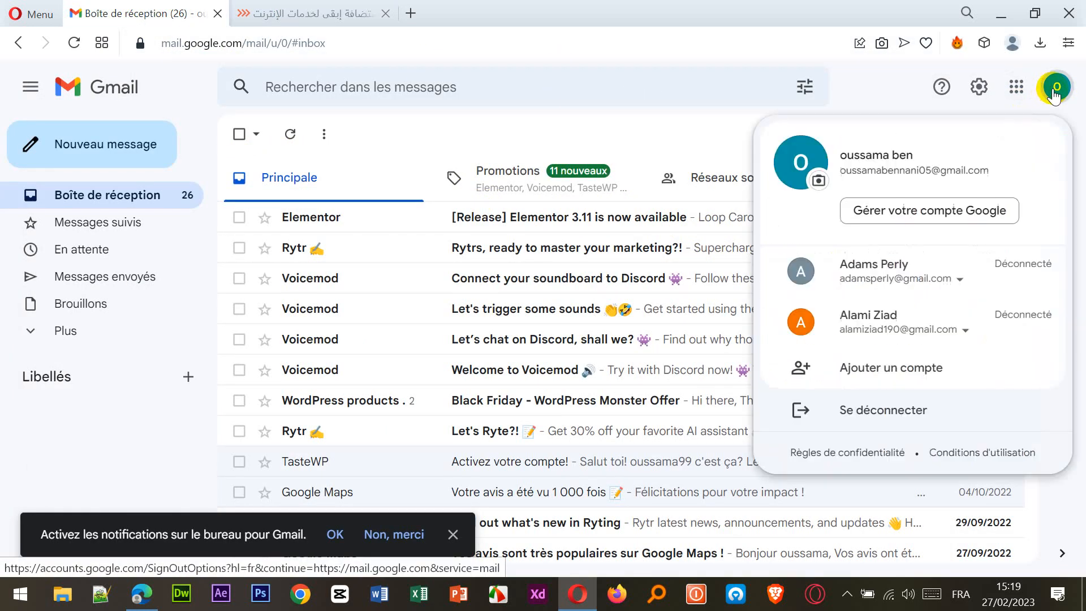
drag(993, 169, 847, 172)
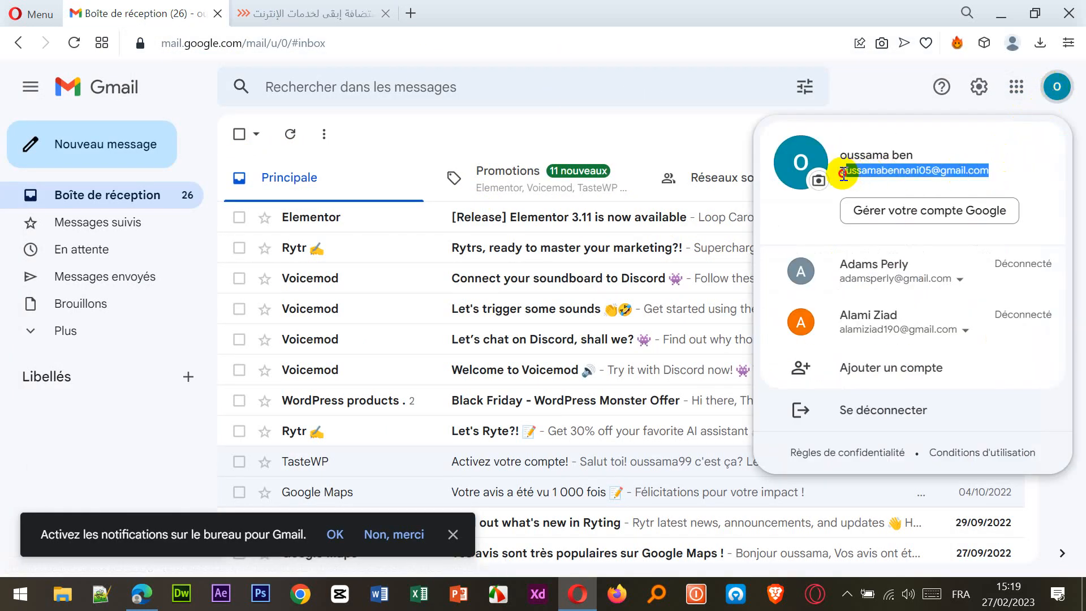
right_click(841, 174)
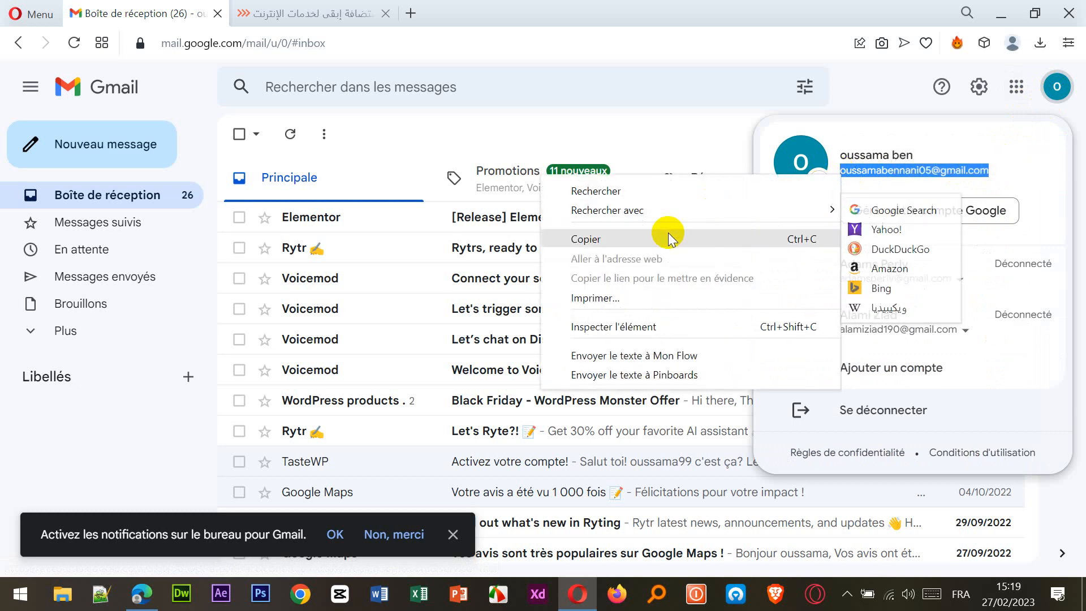
click(669, 238)
click(359, 17)
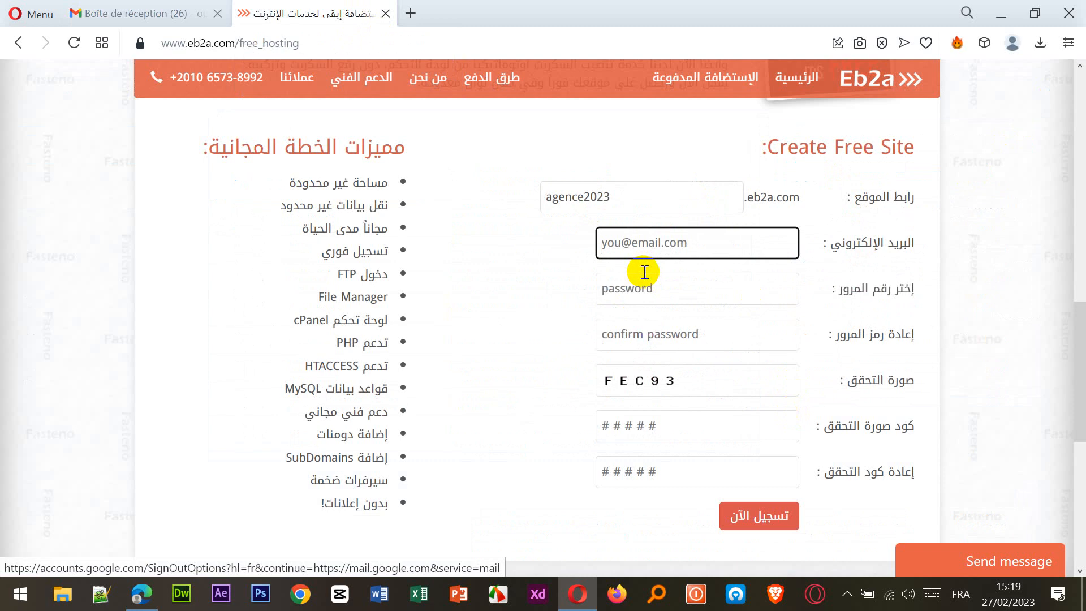
Paste the email, set and confirm a password, enter code FEC93 twice, and register the site.
key(ctrl+v)
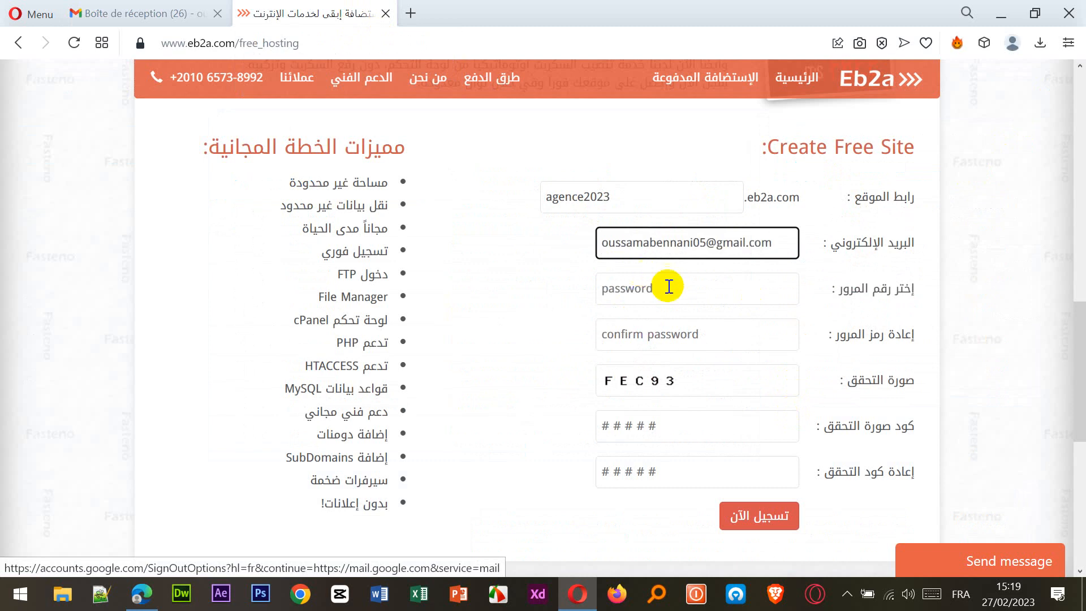
click(676, 295)
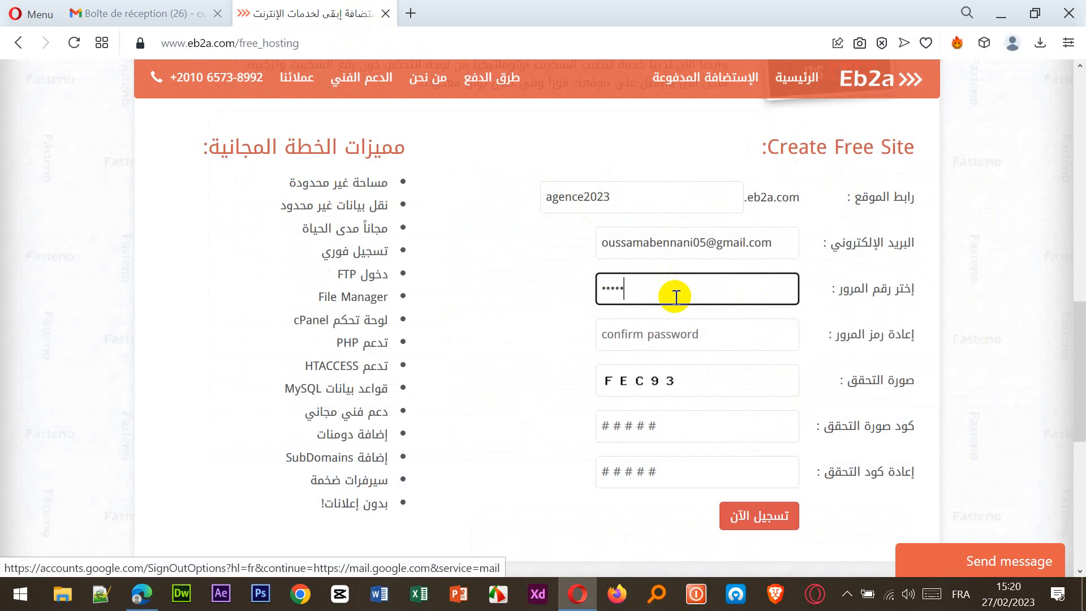
click(741, 334)
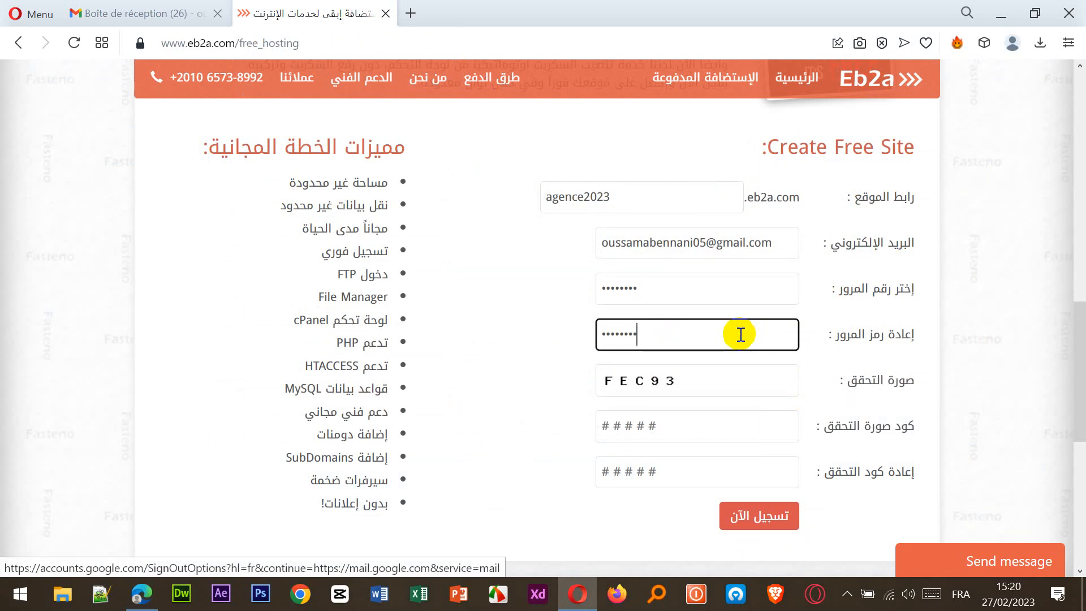
click(658, 435)
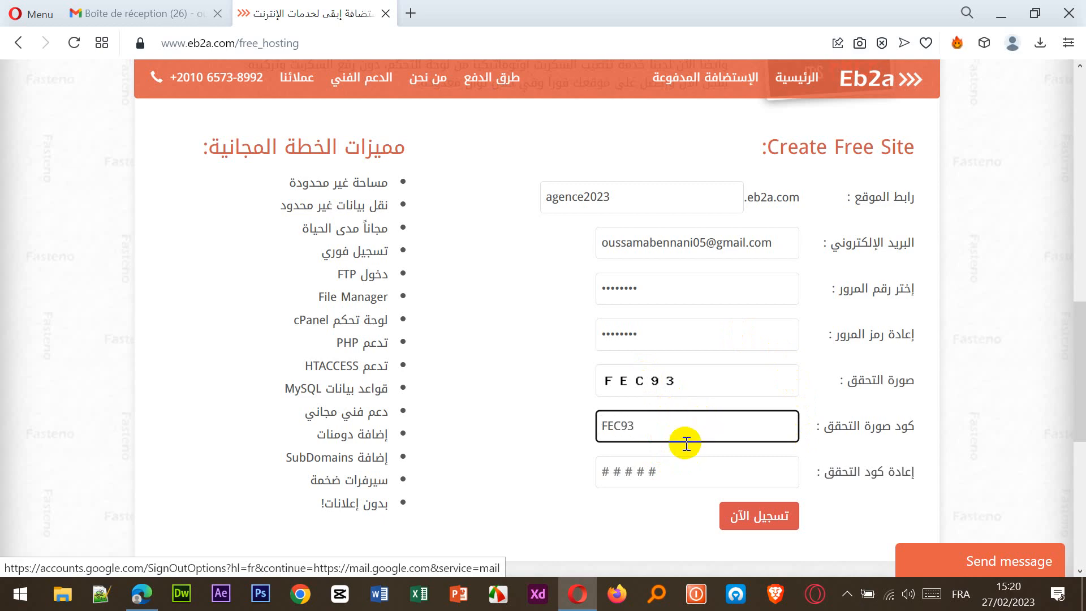
click(646, 465)
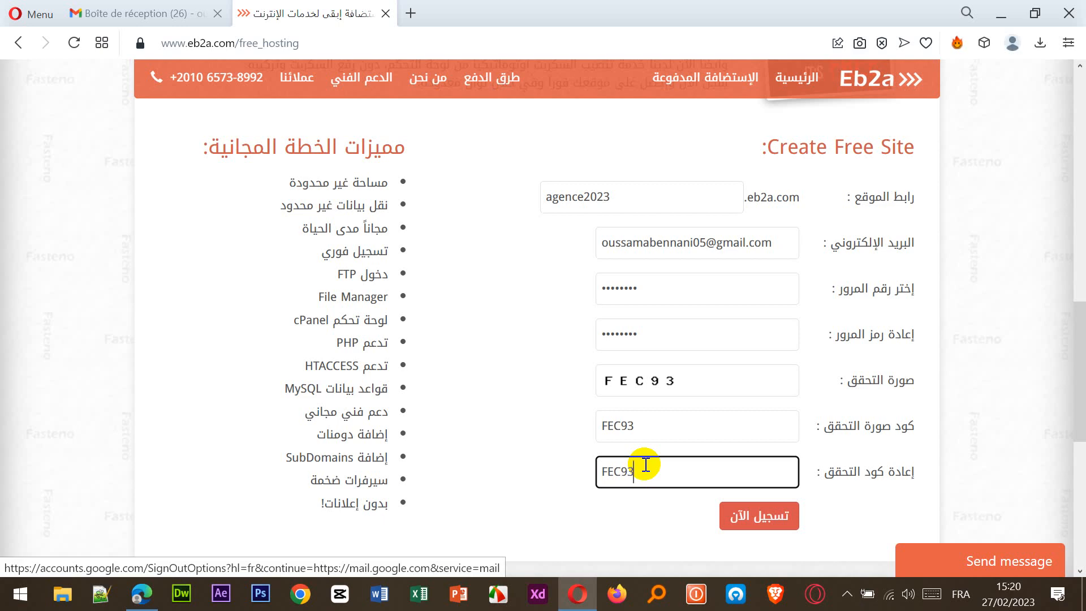
click(767, 526)
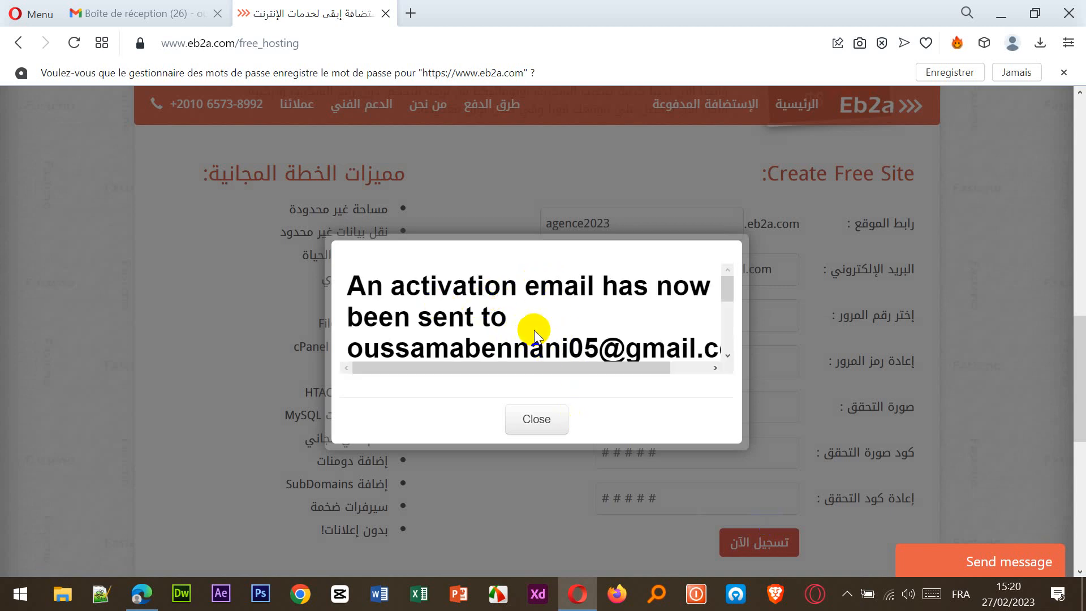
scroll(534, 330, down, 2)
scroll(509, 339, up, 2)
Find the Hosting Activation email in Gmail's Spam folder and follow its activation link.
click(163, 14)
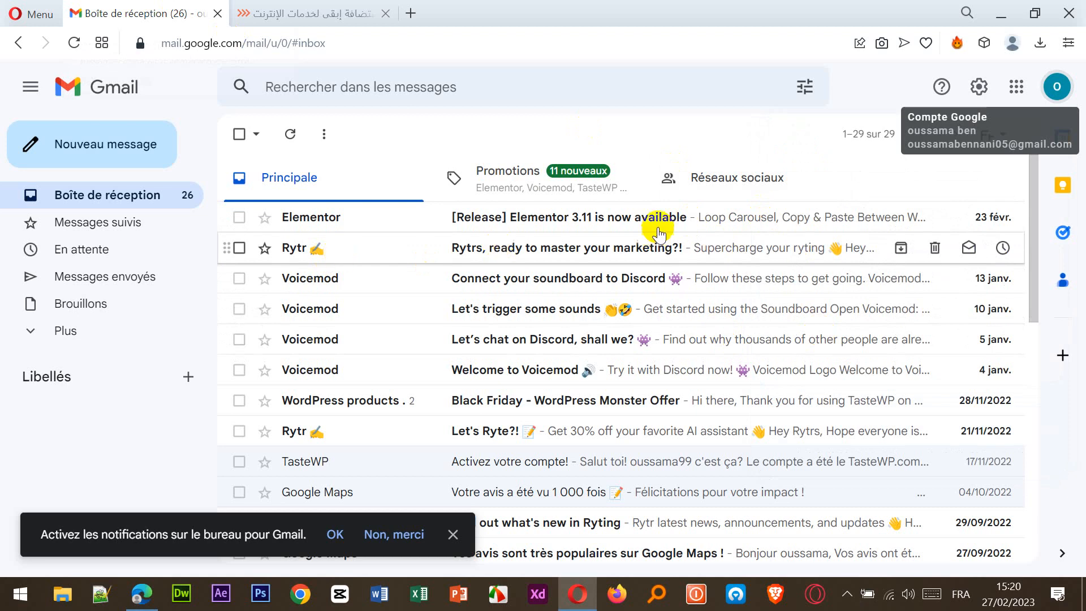
click(708, 177)
click(373, 180)
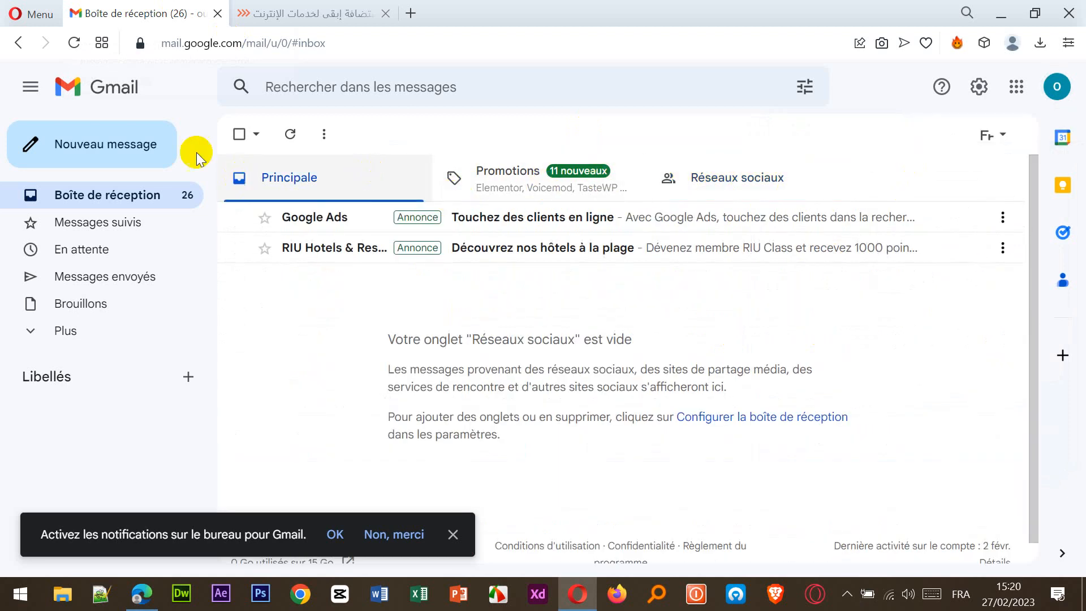
click(290, 136)
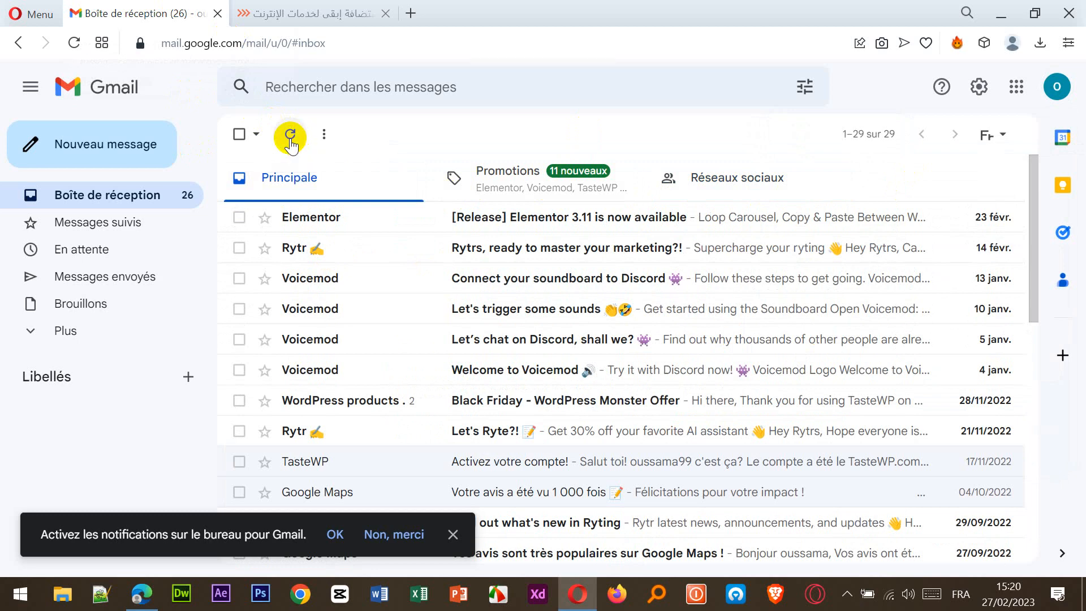
click(33, 334)
click(82, 470)
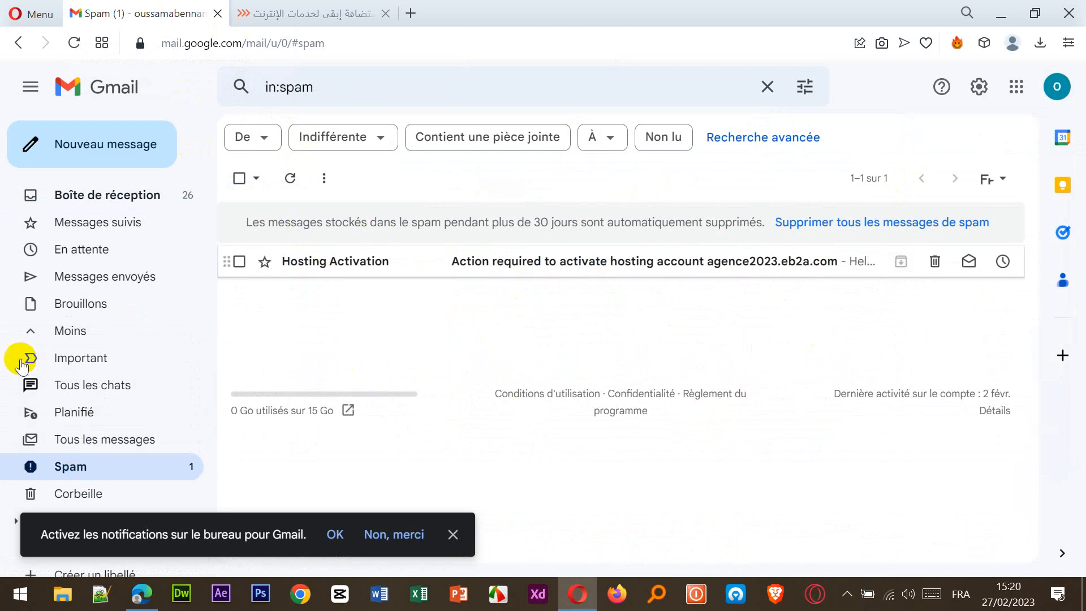
click(505, 263)
scroll(515, 287, down, 3)
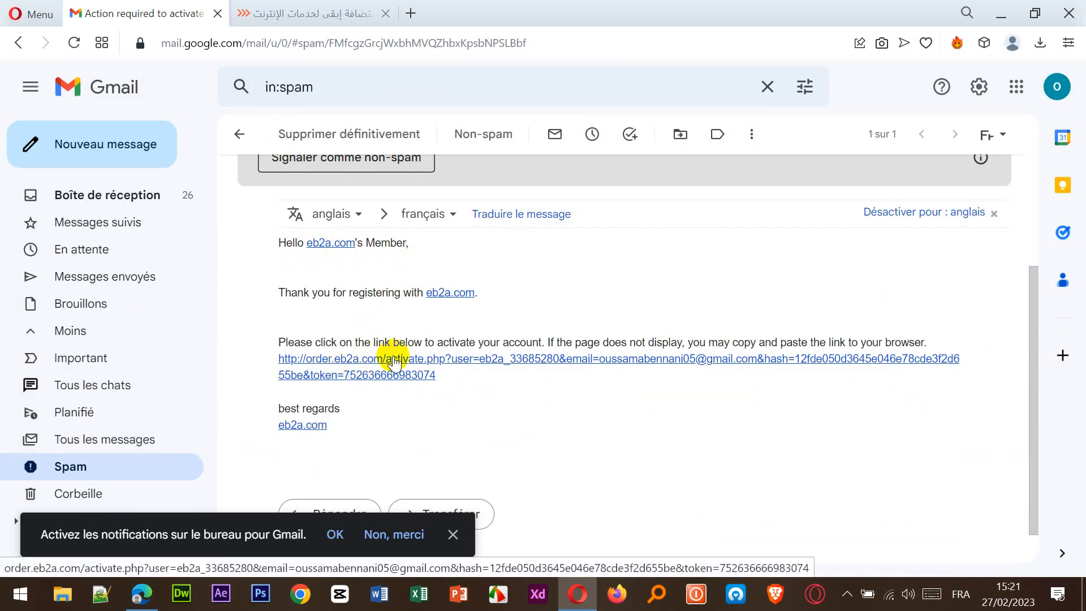
click(418, 362)
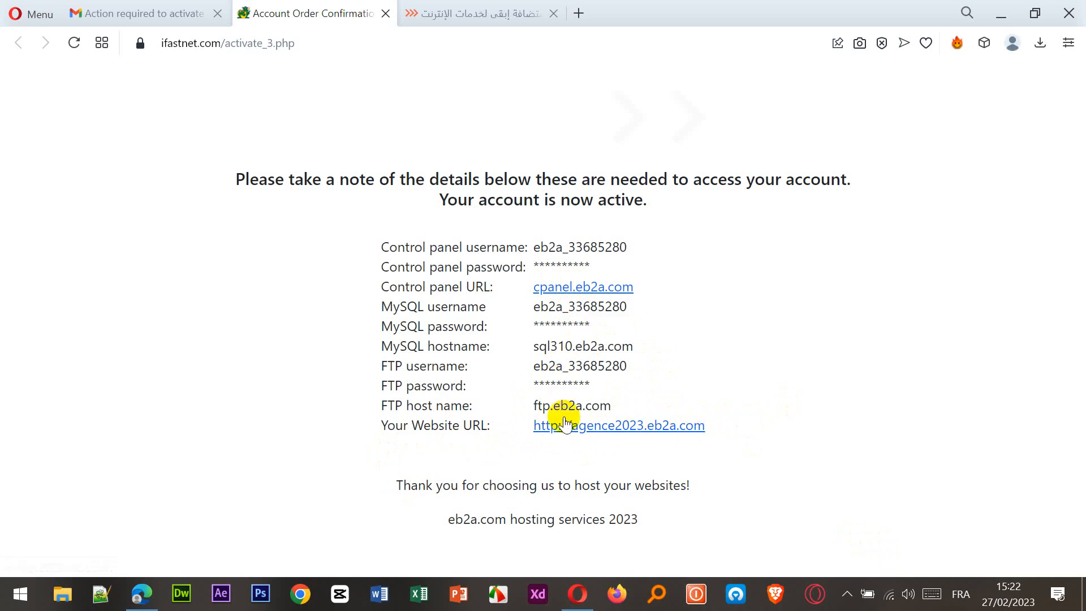
View the new agence2023.eb2a.com site, then open the cpanel.eb2a.com login from the account details.
click(553, 427)
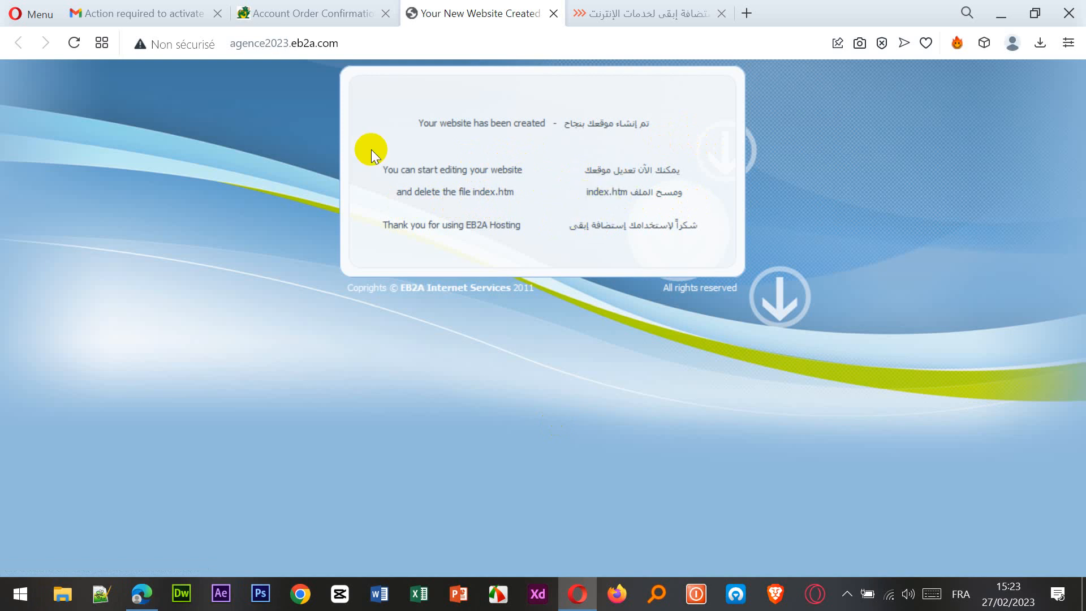
click(327, 16)
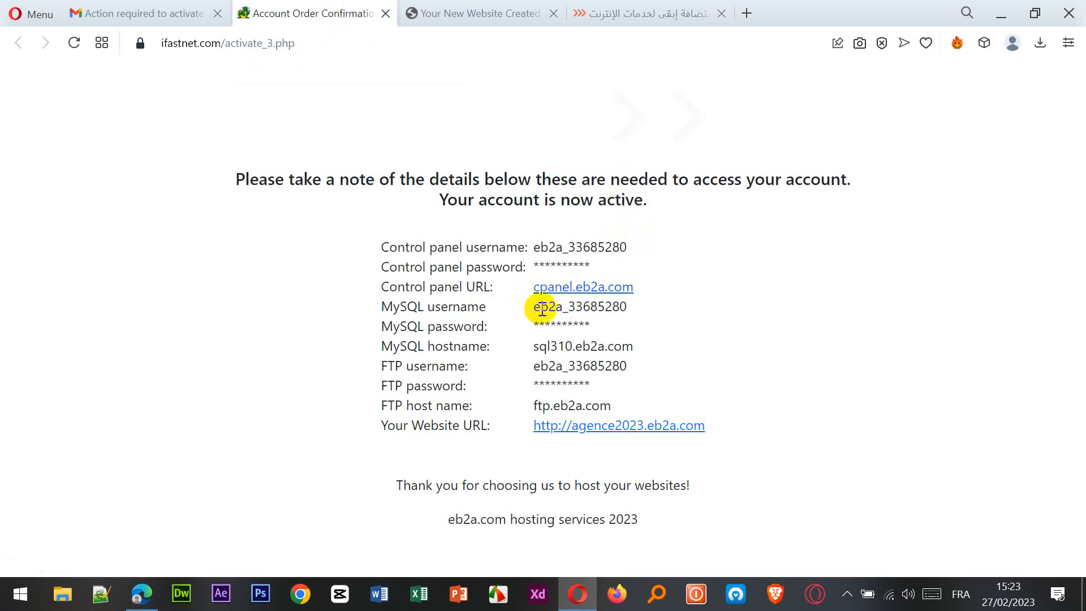
drag(535, 312, 655, 337)
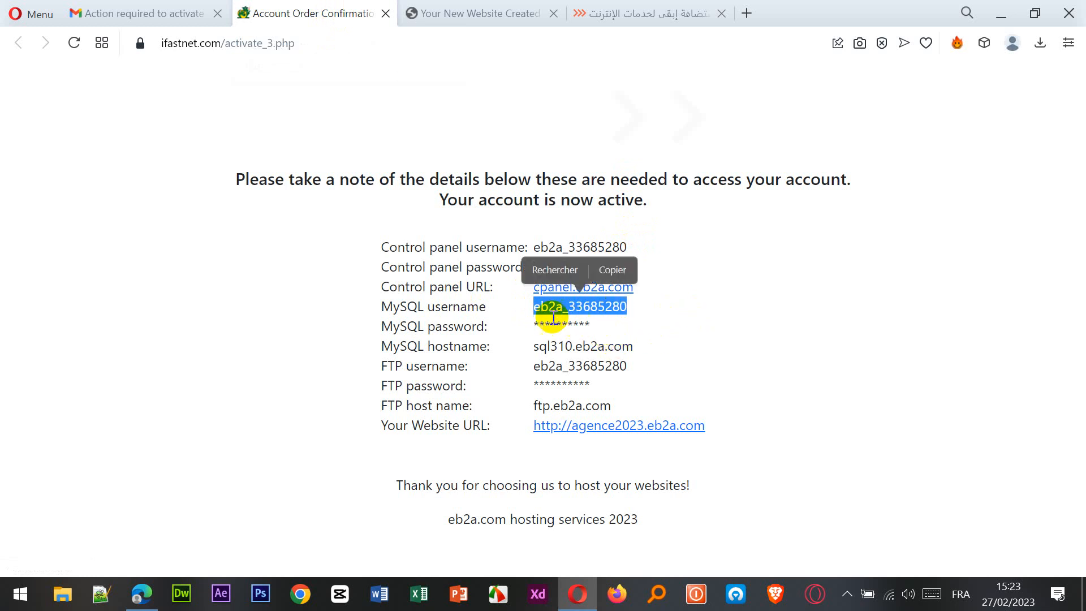
click(683, 306)
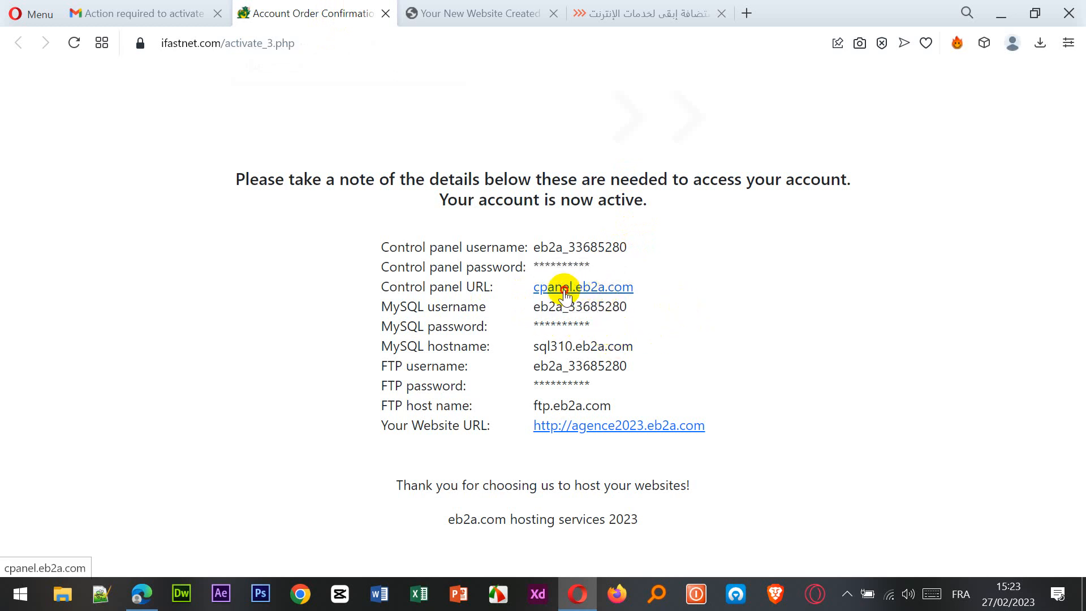
click(565, 290)
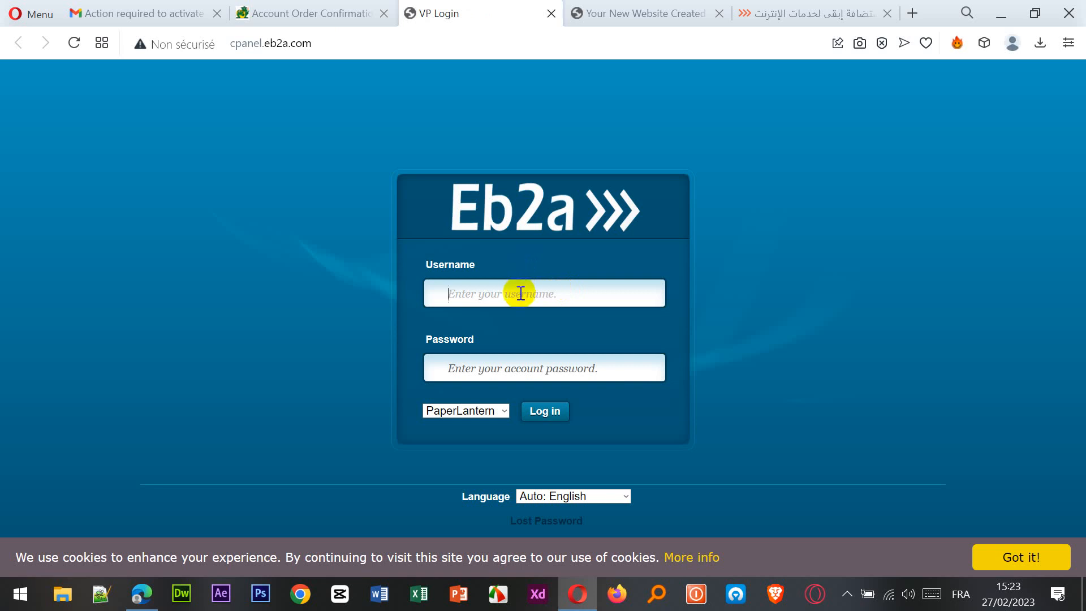
Copy the MySQL username into the control panel login, enter the account password, and log in.
click(320, 13)
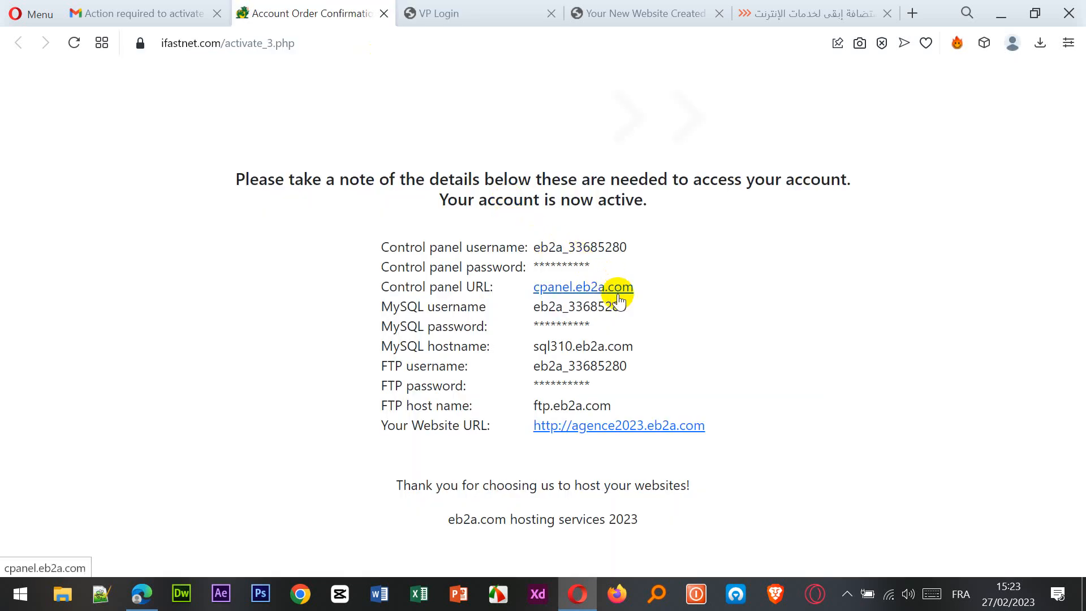
drag(635, 305, 540, 321)
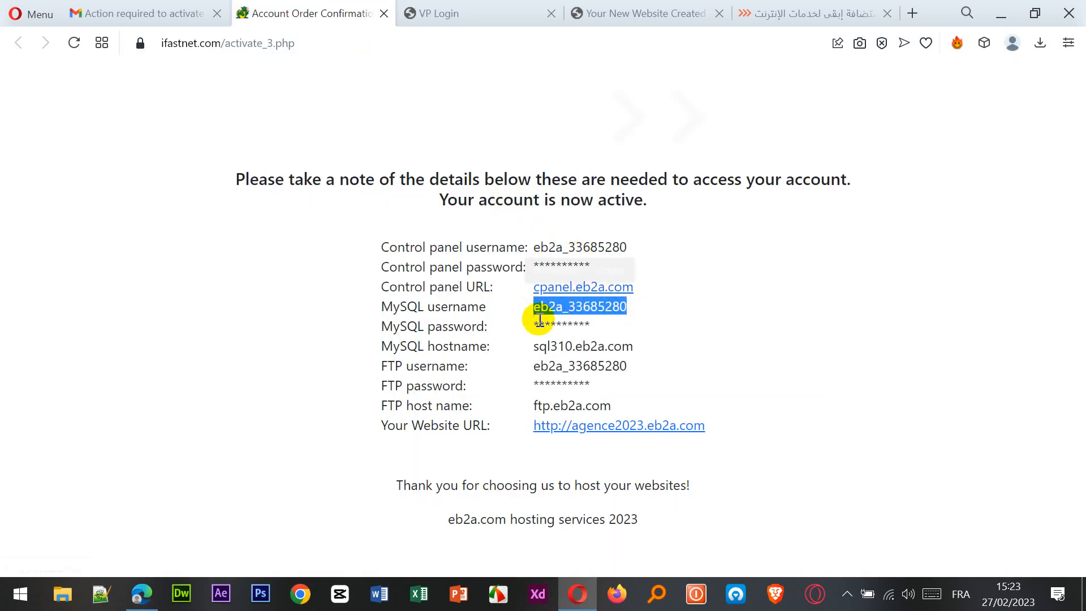
right_click(589, 303)
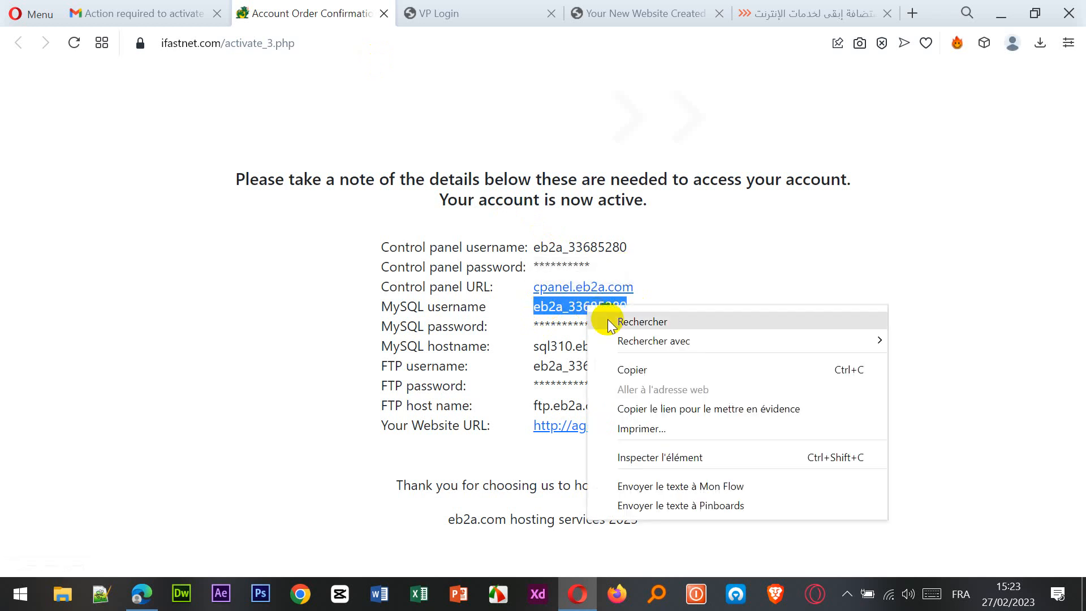
click(630, 371)
click(434, 17)
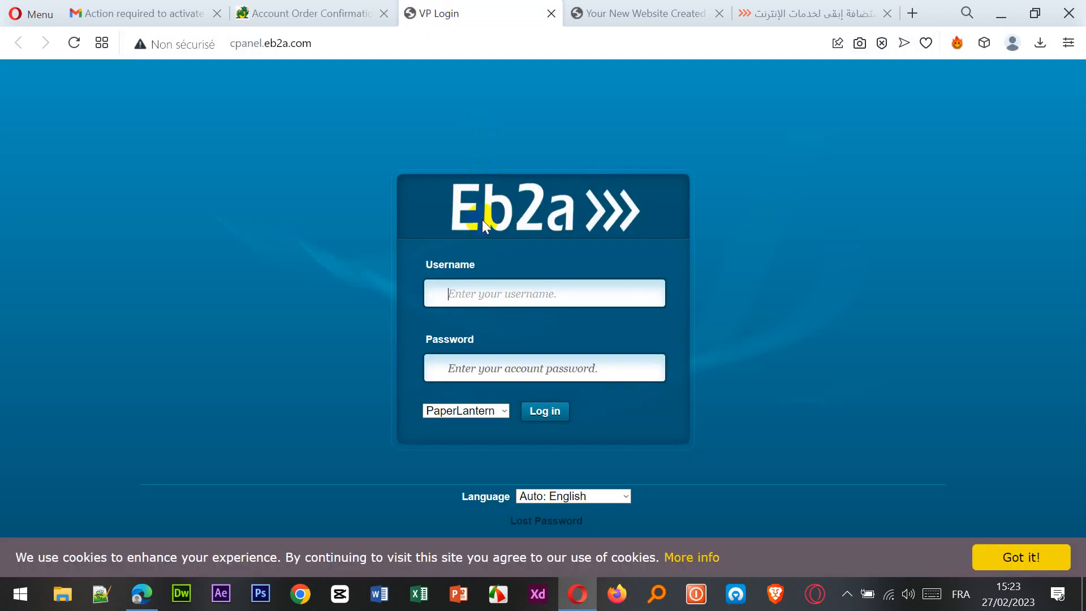
right_click(479, 290)
click(552, 403)
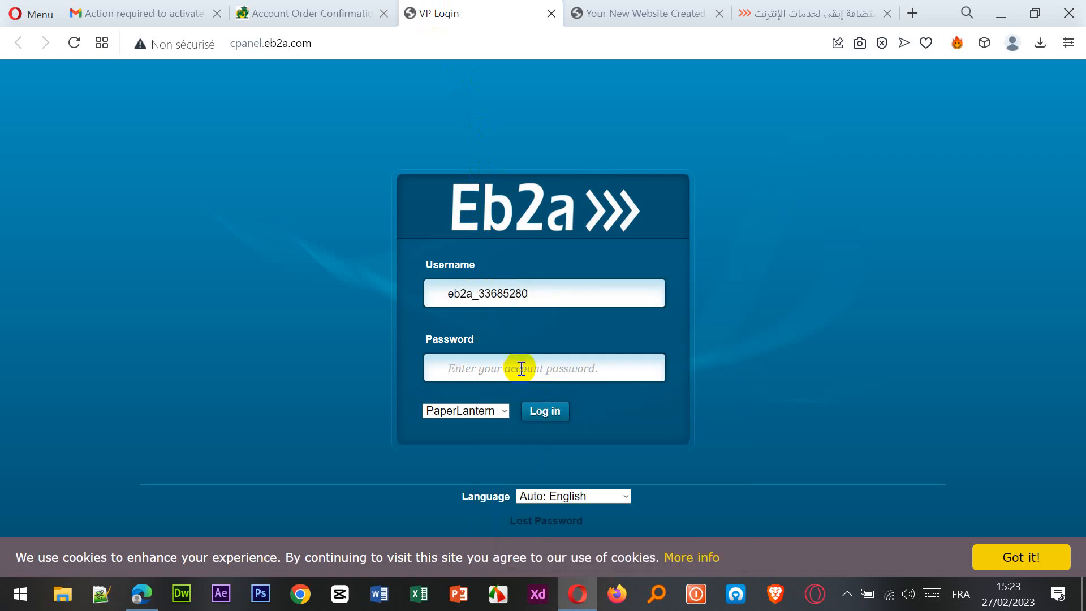
text(•••)
click(552, 413)
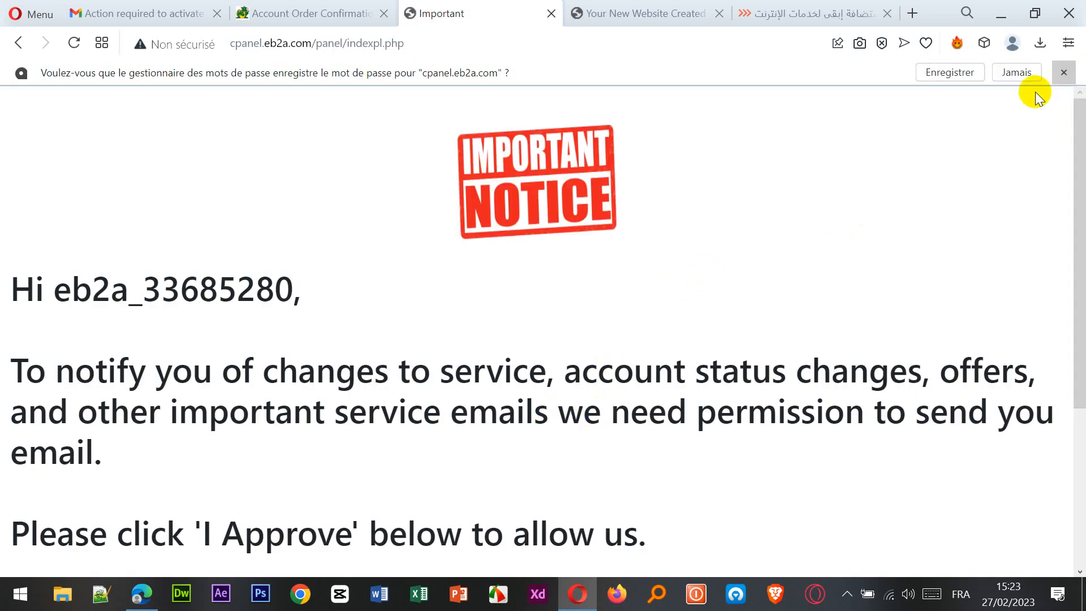
Approve service emails on the Important Notice and let the cPanel dashboard load.
scroll(642, 265, down, 4)
scroll(641, 265, down, 5)
click(552, 537)
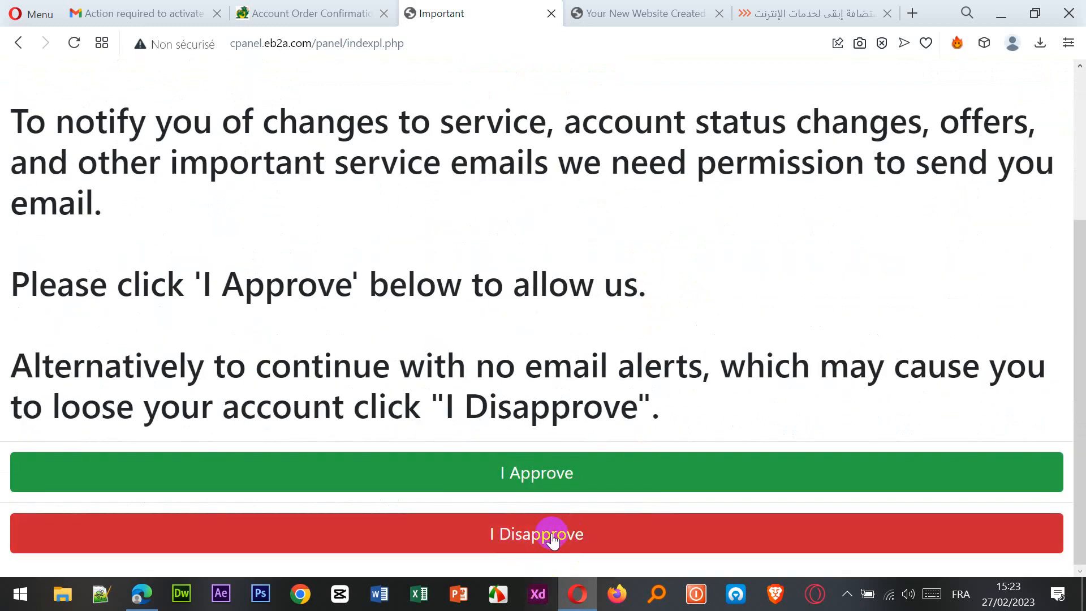
click(542, 474)
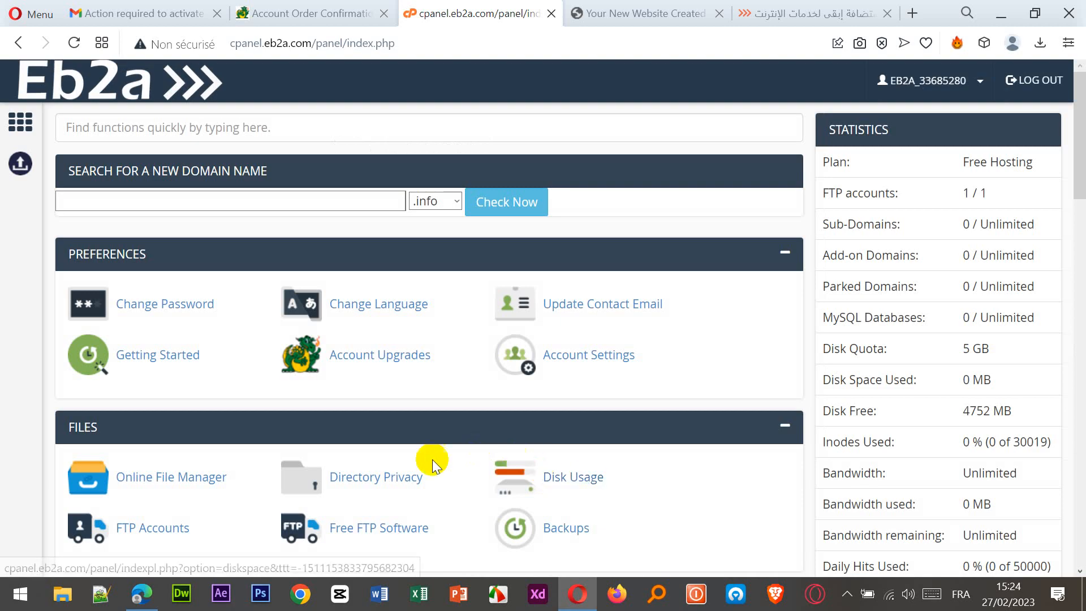
scroll(585, 373, down, 3)
scroll(585, 376, up, 3)
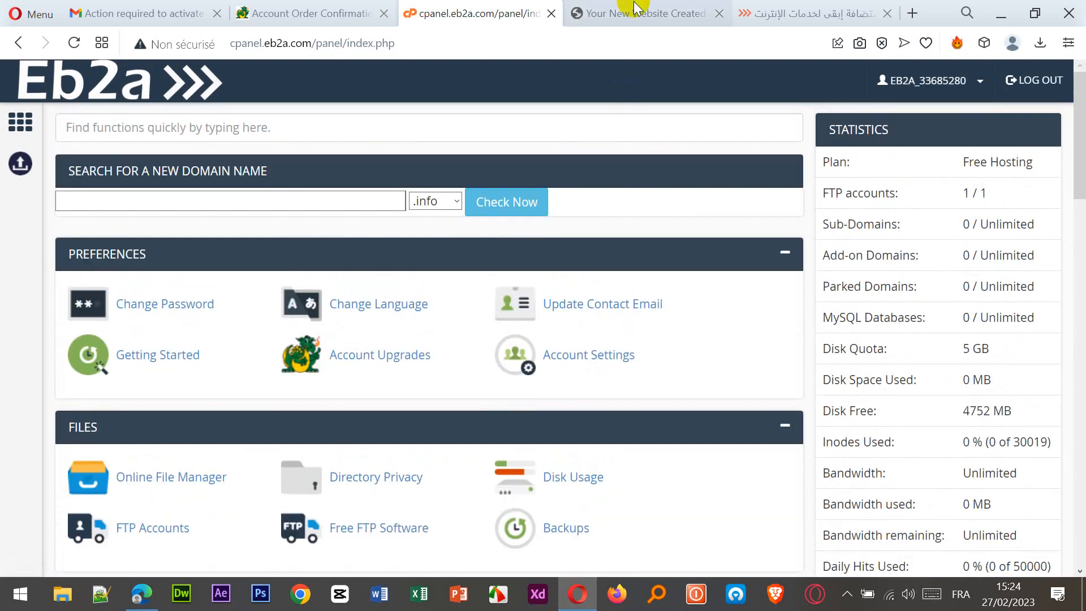
click(640, 13)
click(209, 41)
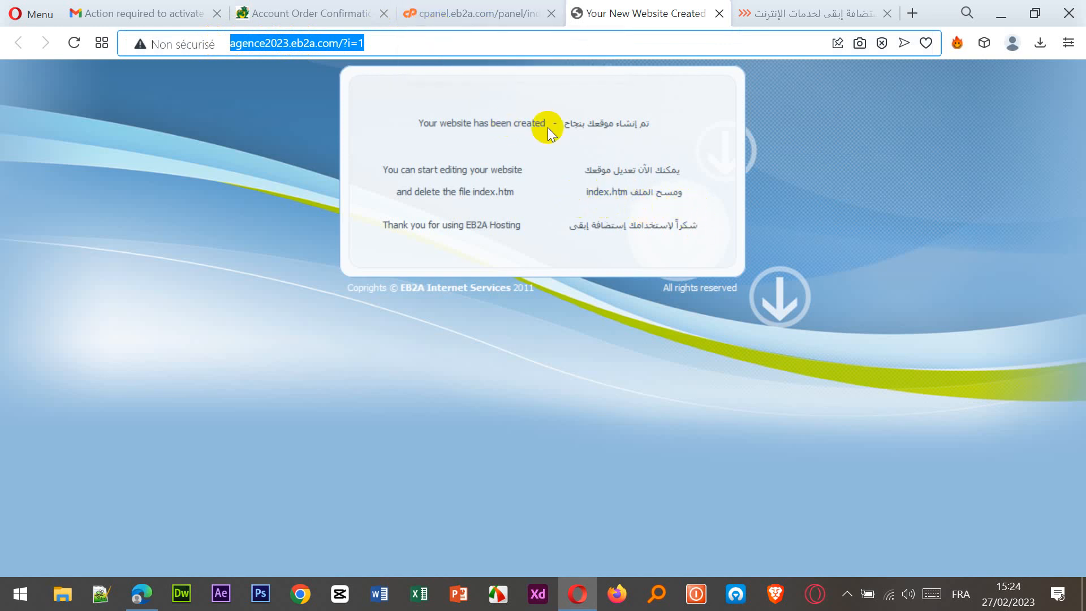
click(466, 17)
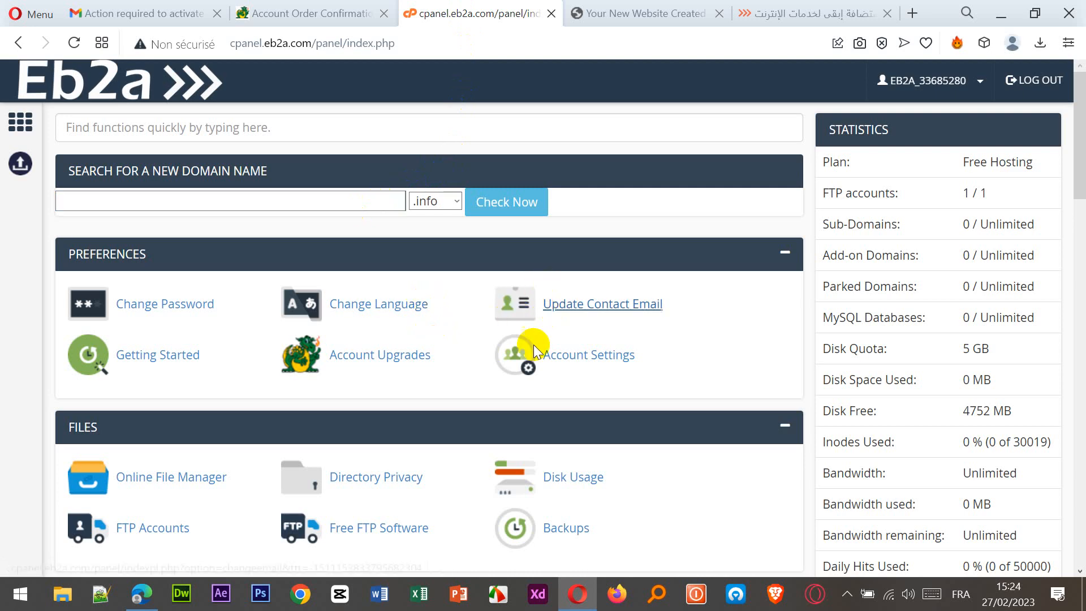
Delete index2.html from the htdocs folder in Monsta FTP, then close the file manager tab.
click(166, 481)
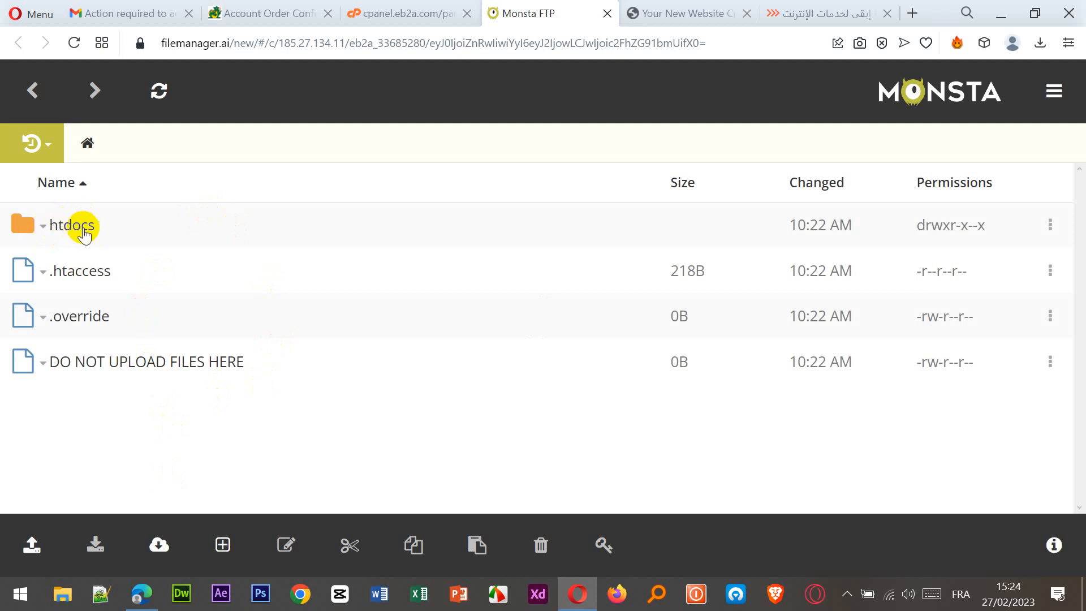
click(43, 228)
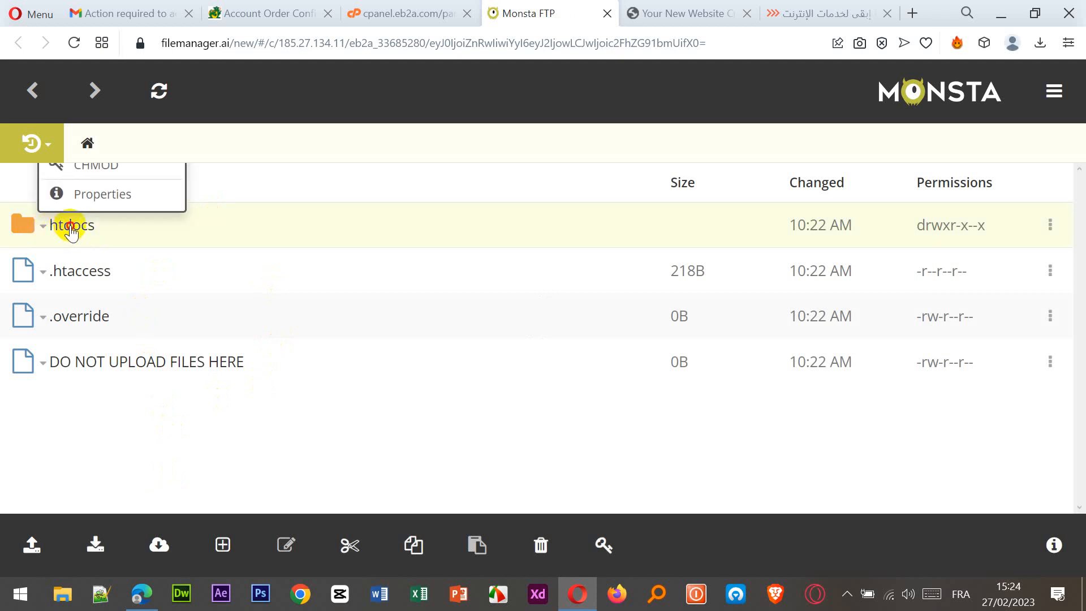
click(67, 225)
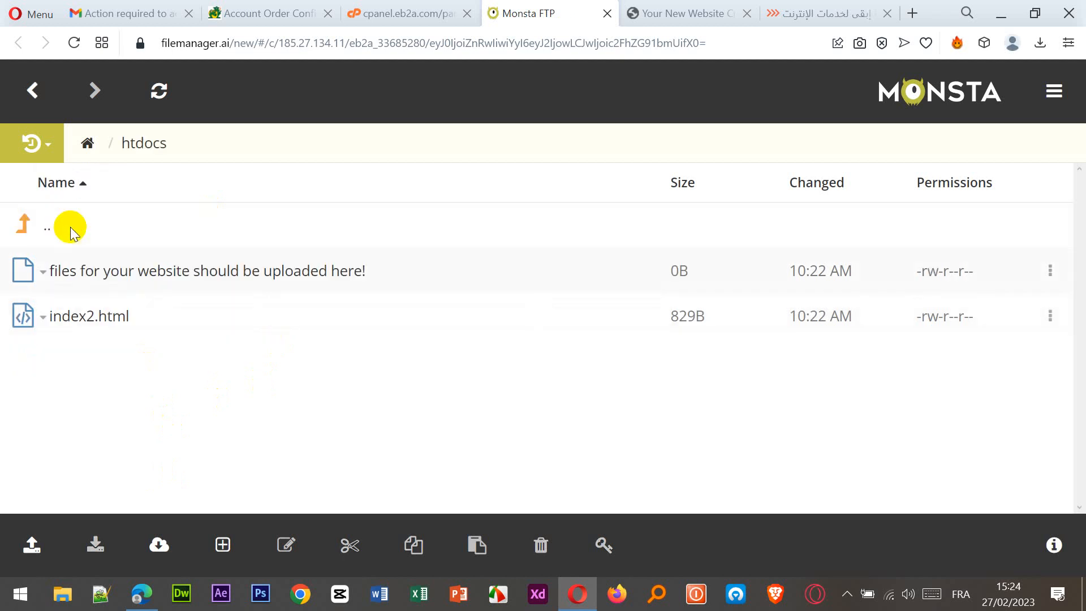
click(43, 318)
click(318, 250)
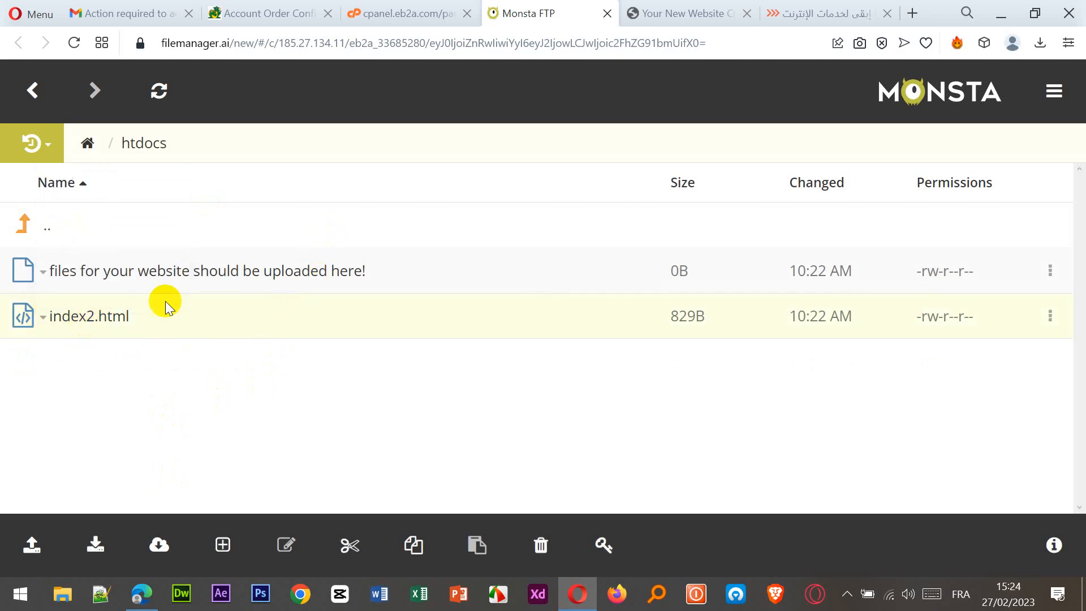
click(82, 327)
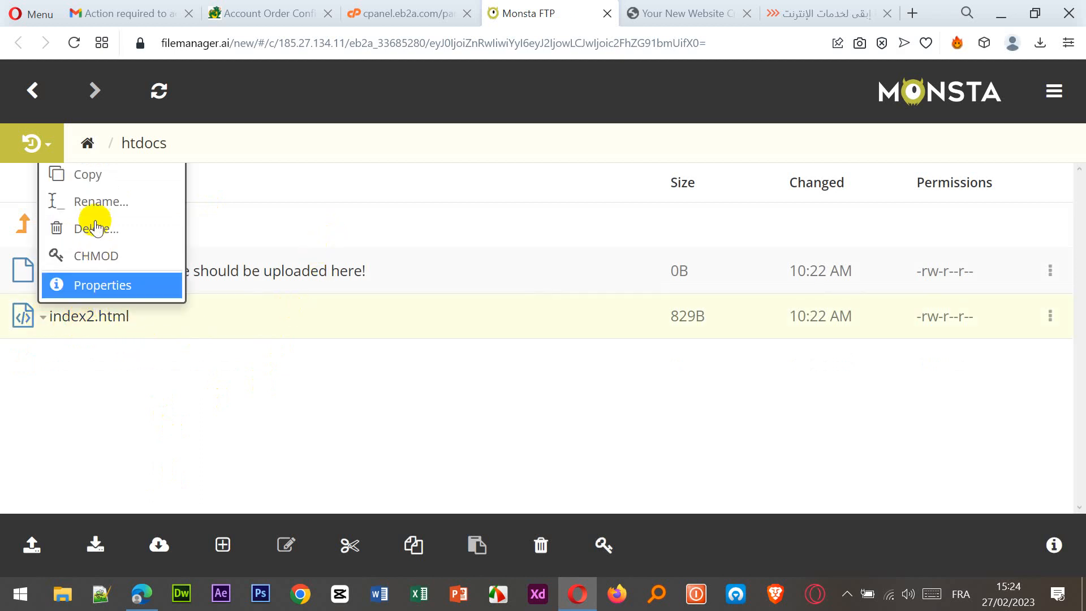
click(112, 235)
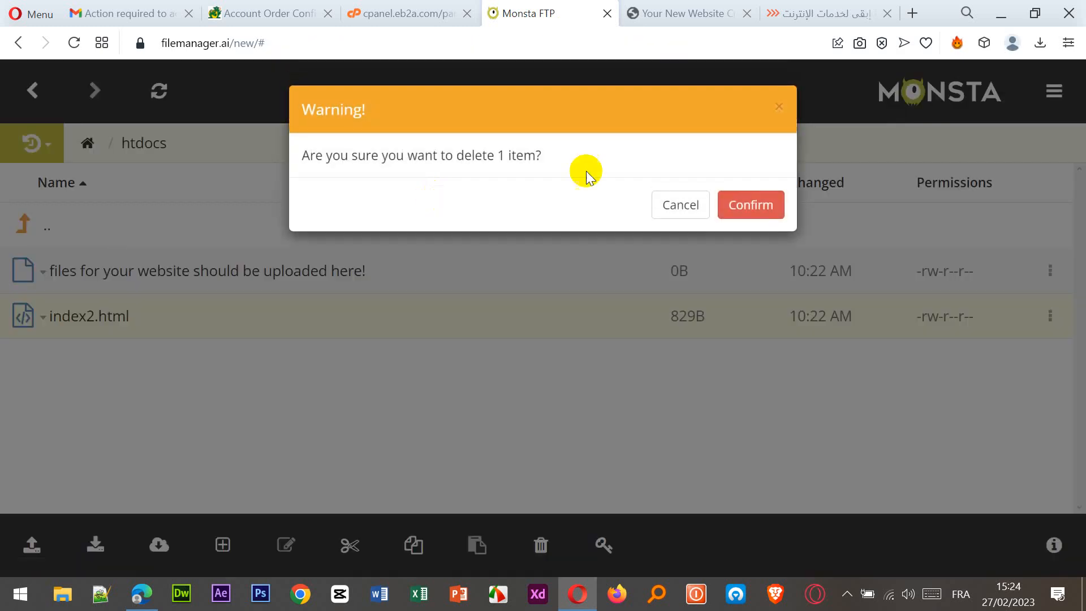
click(752, 206)
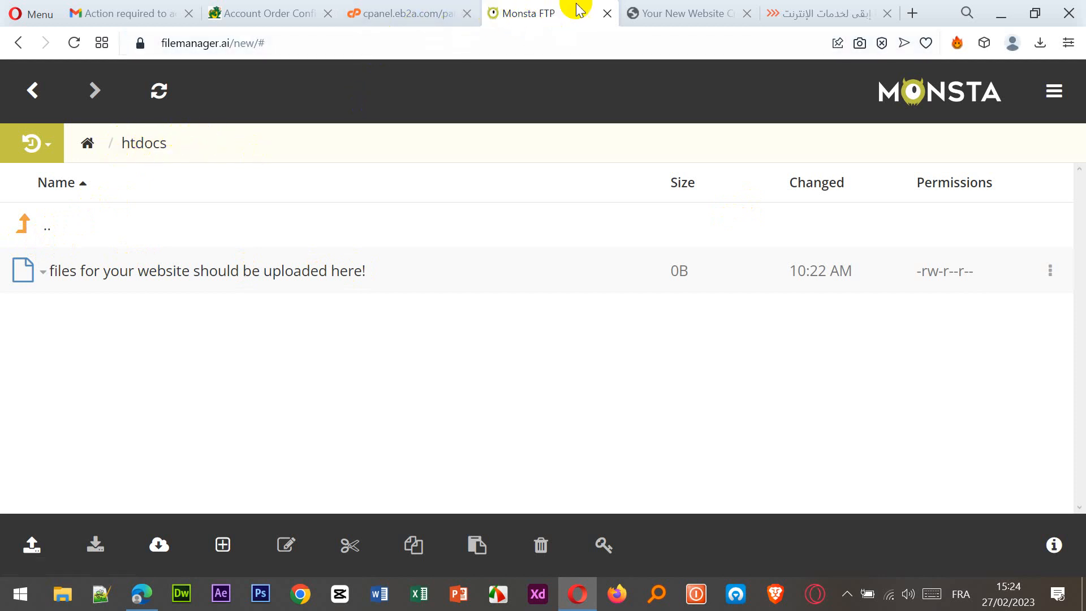
click(606, 14)
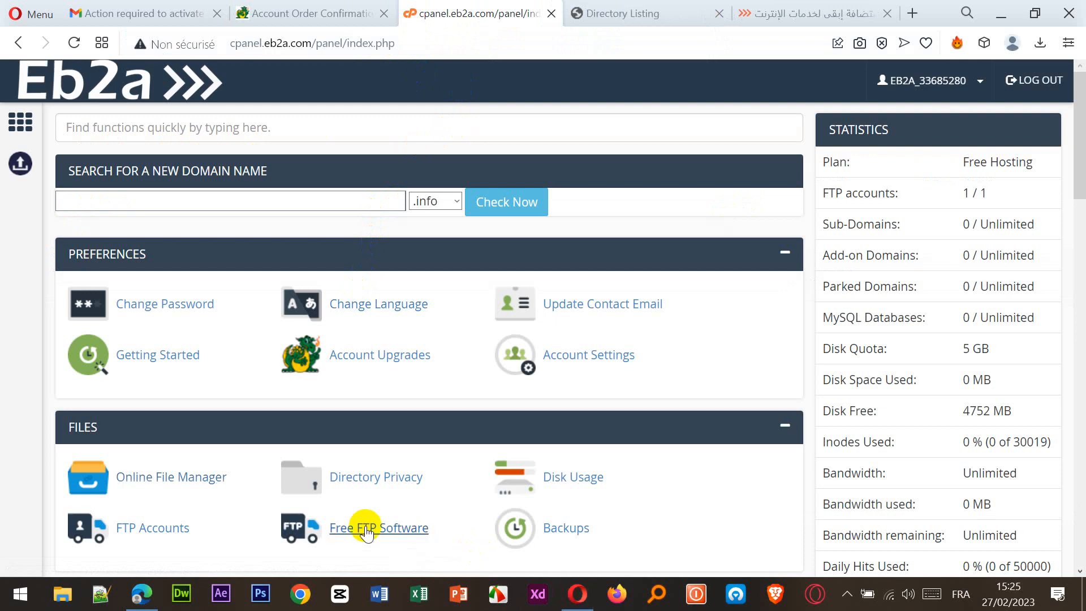
Reload the live agence2023.eb2a.com site to check that index2.html is gone.
click(630, 15)
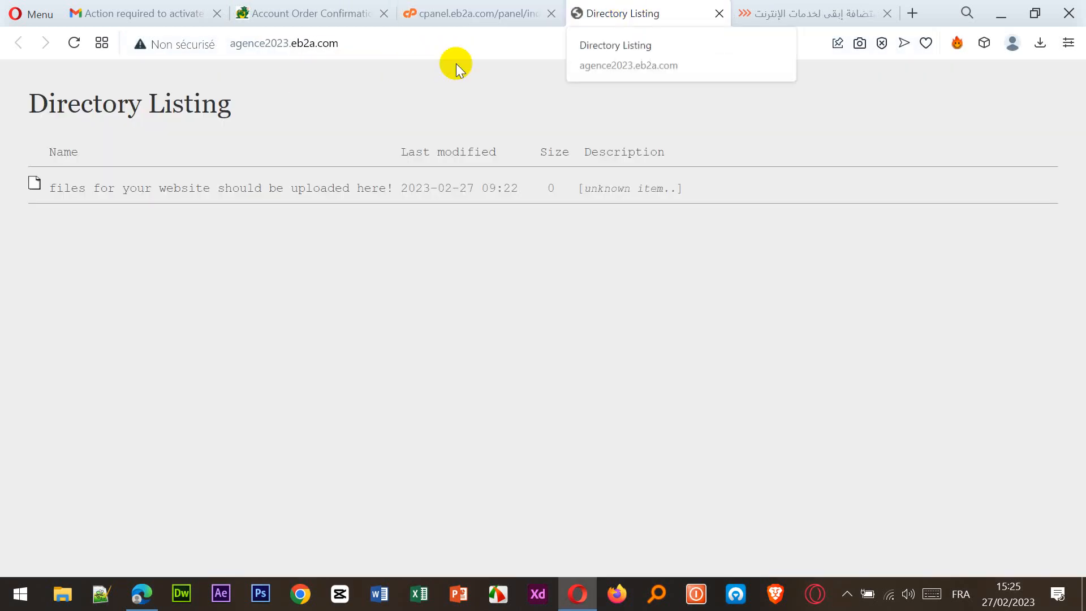
click(74, 43)
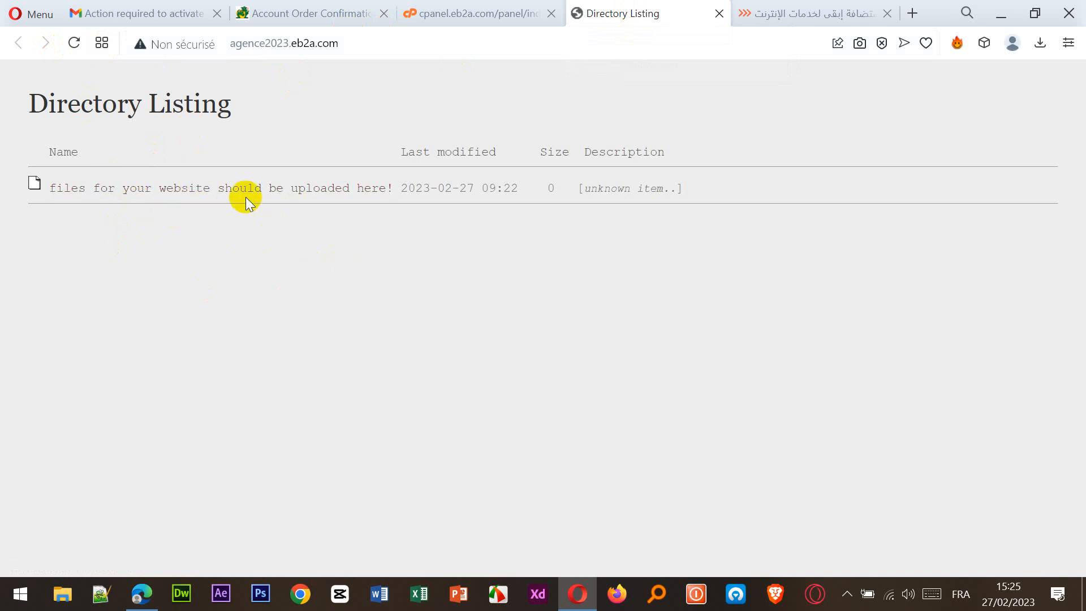
click(485, 8)
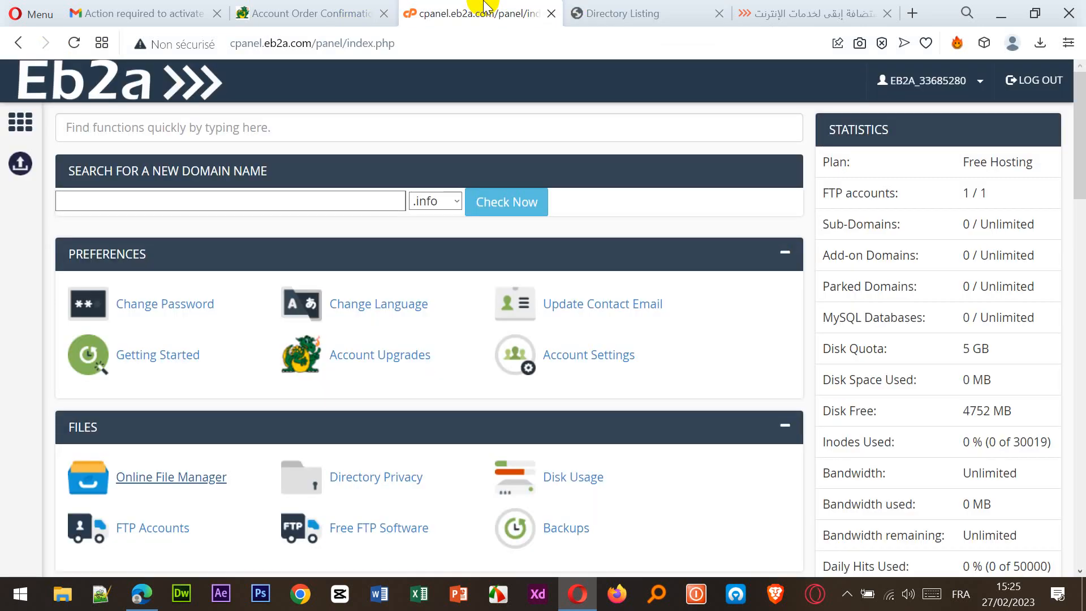
Scroll the control panel down to Softaculous Apps Installer and launch it.
drag(356, 43, 233, 43)
click(243, 45)
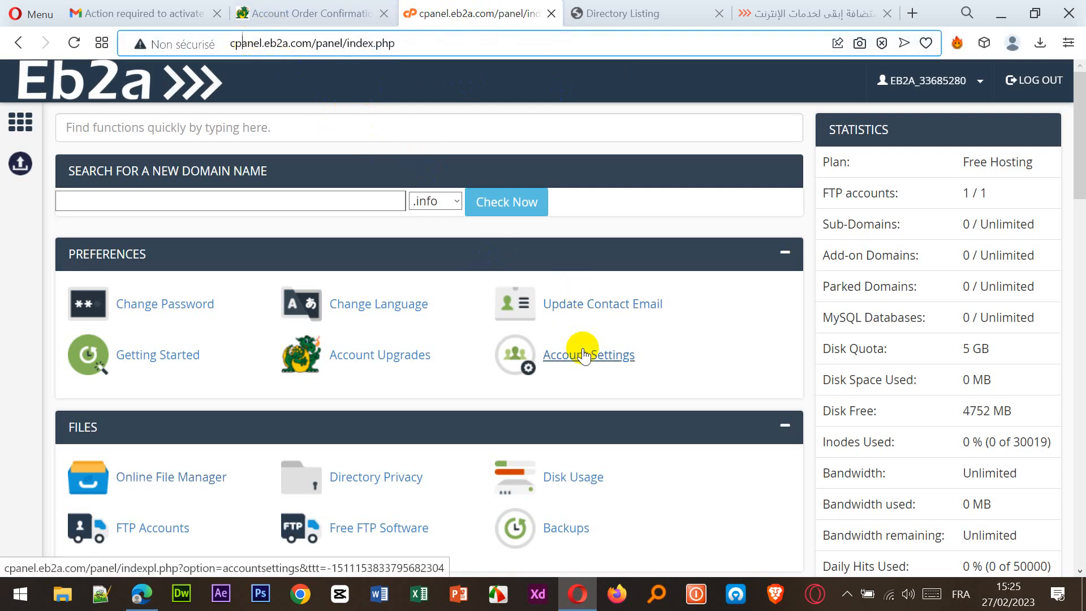
scroll(583, 356, down, 3)
scroll(583, 356, down, 6)
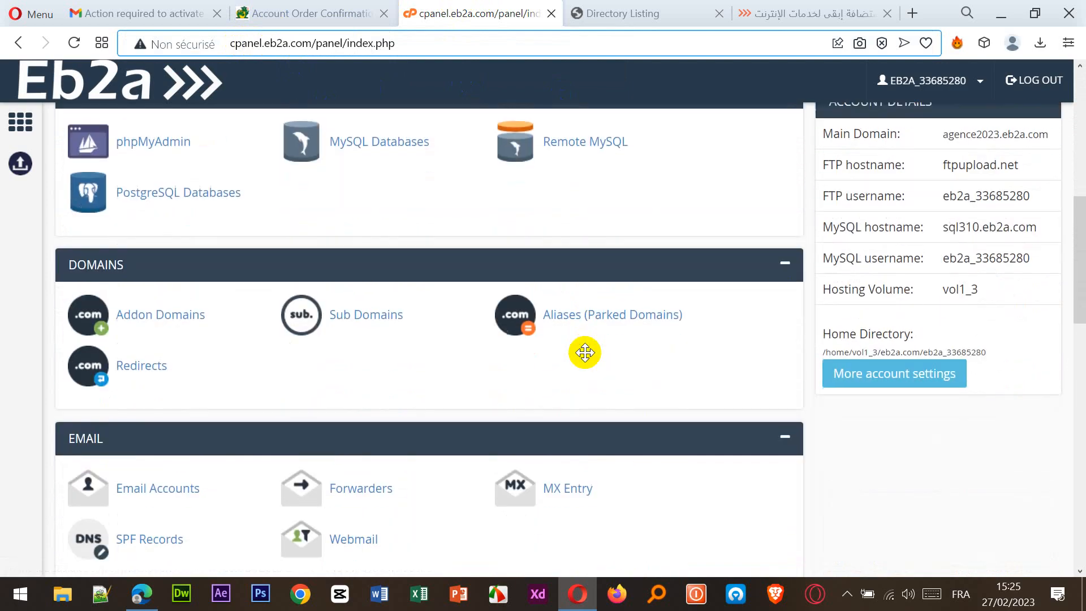
scroll(585, 353, down, 10)
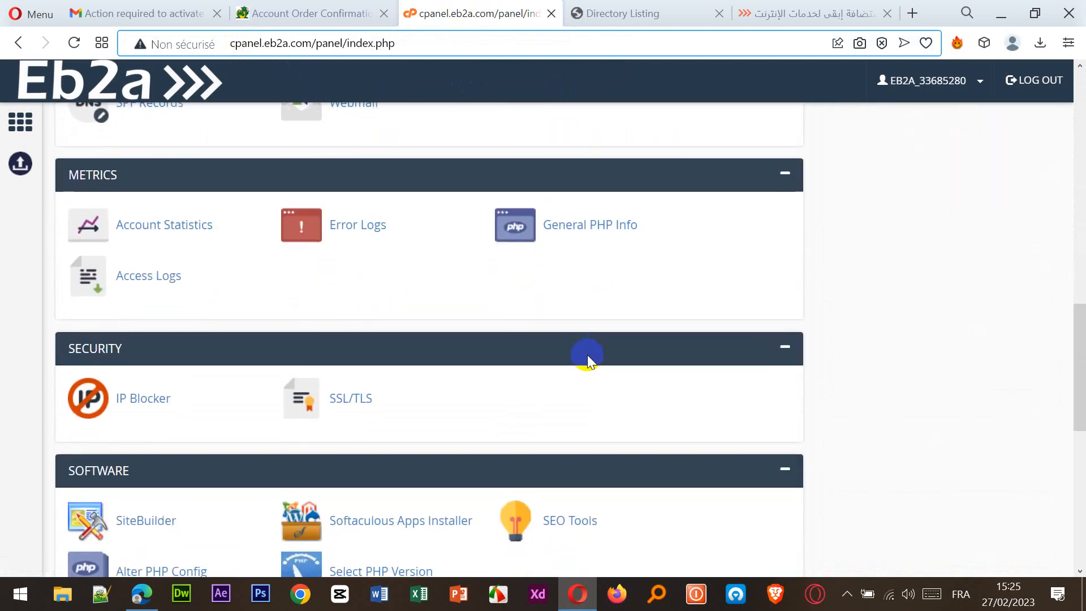
scroll(589, 362, down, 2)
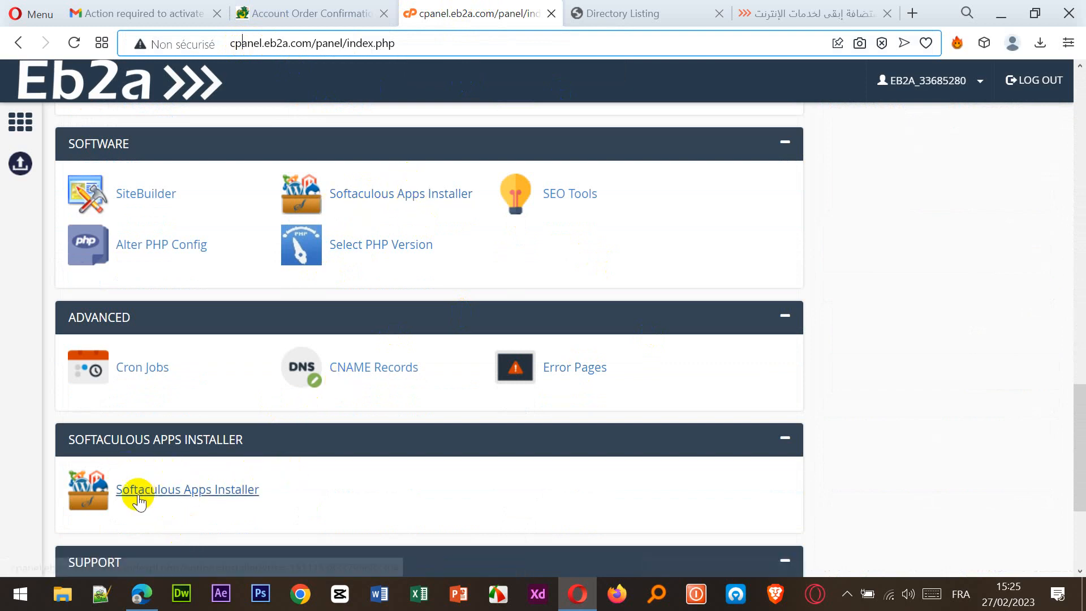
click(78, 482)
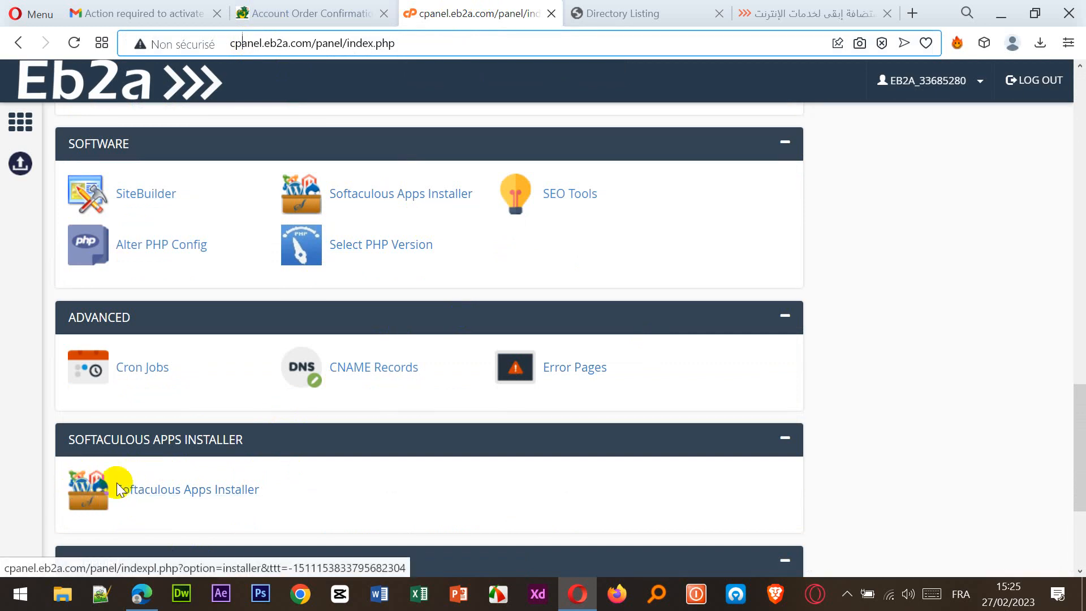
Start a WordPress 6.1.1 installation on agence2023.eb2a.com from Softaculous' Top Scripts.
click(164, 490)
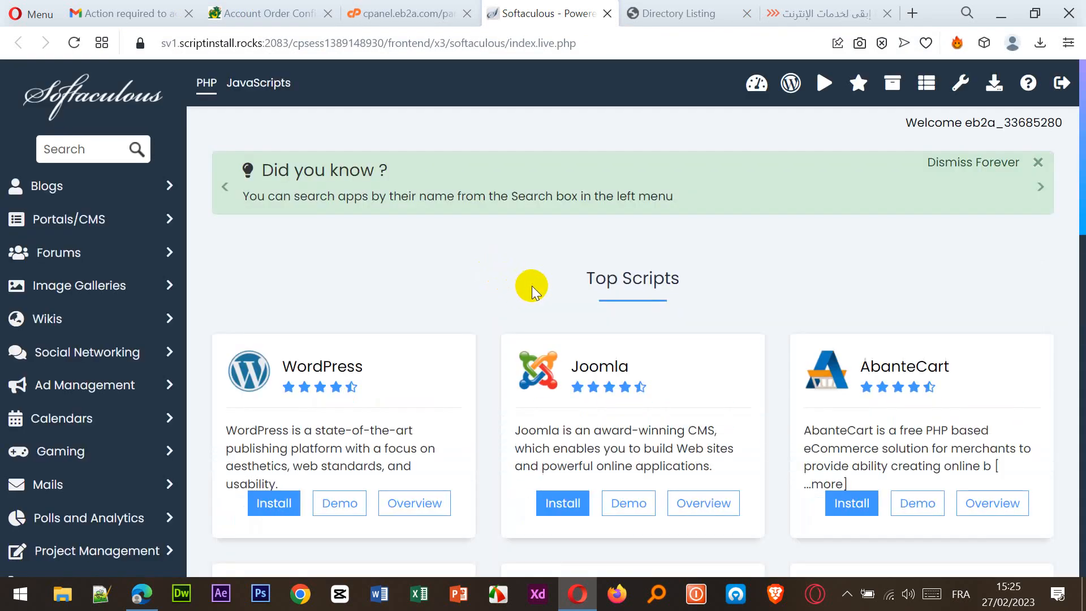
scroll(532, 286, down, 2)
scroll(532, 286, down, 2)
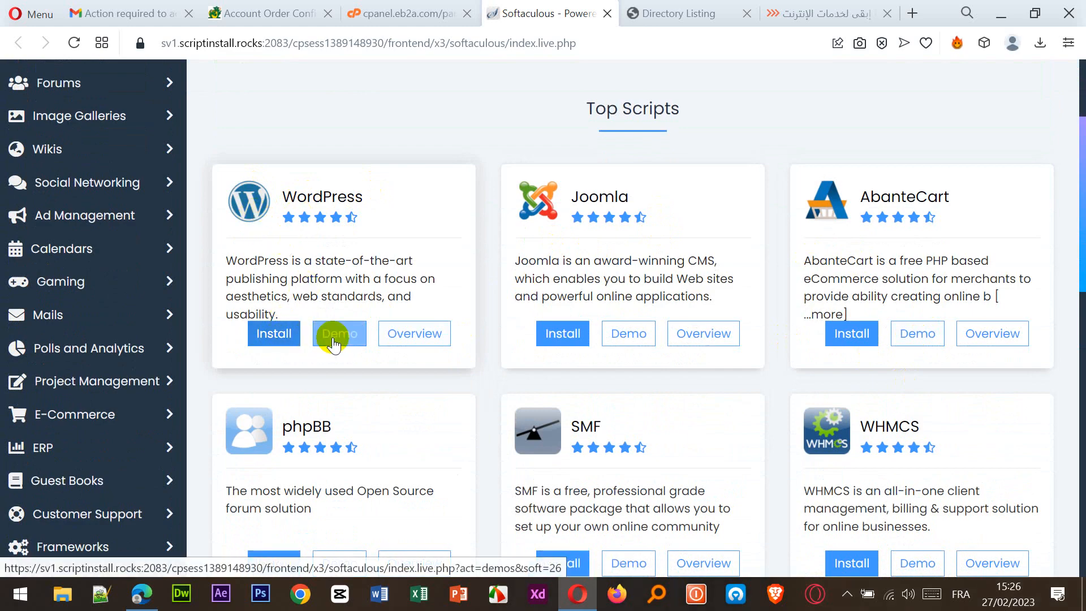
click(277, 337)
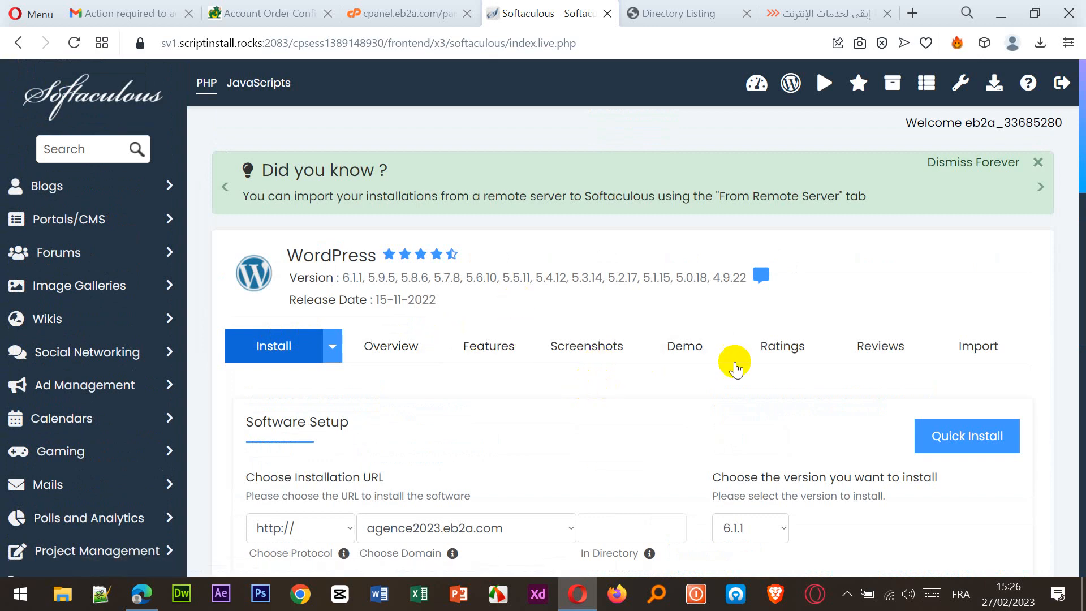
Enter an admin username and replace the generated admin password with your own.
scroll(766, 363, down, 1)
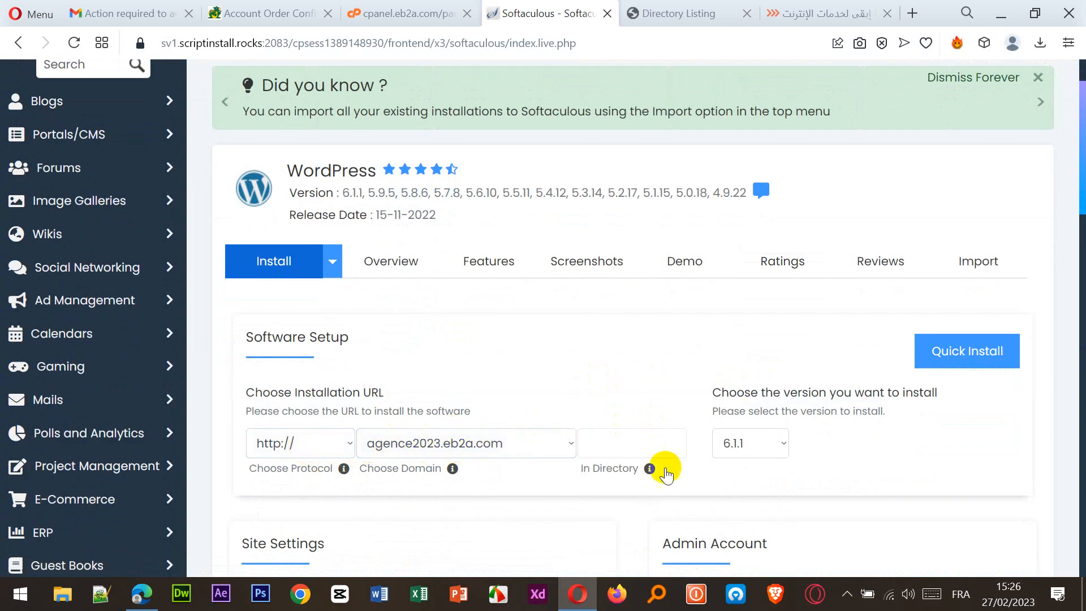
scroll(681, 468, down, 1)
scroll(623, 409, down, 2)
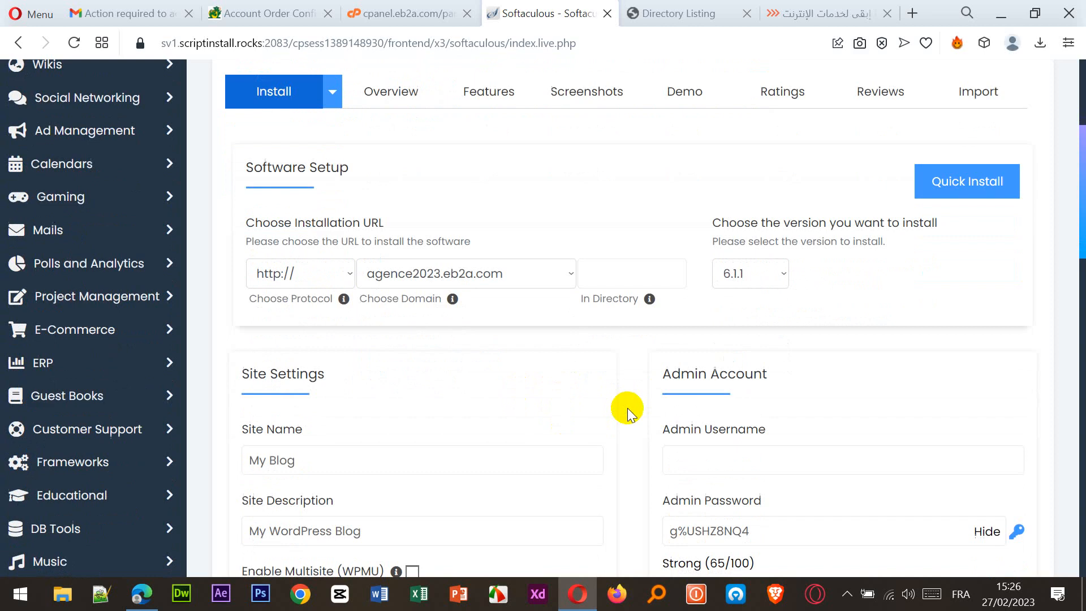
click(698, 375)
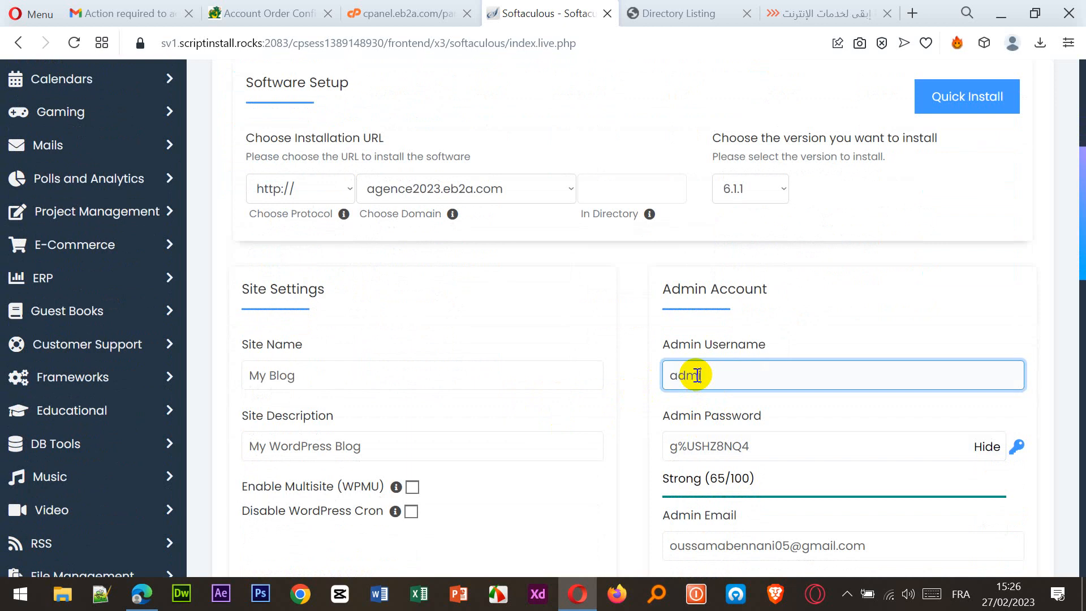
click(806, 445)
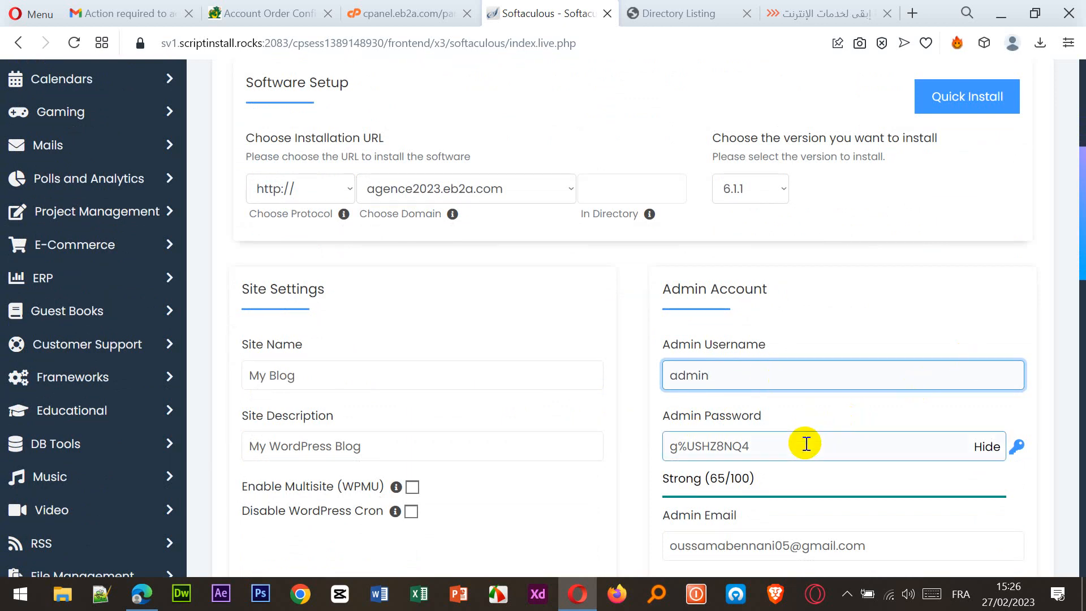
double_click(806, 444)
key(BackSpace)
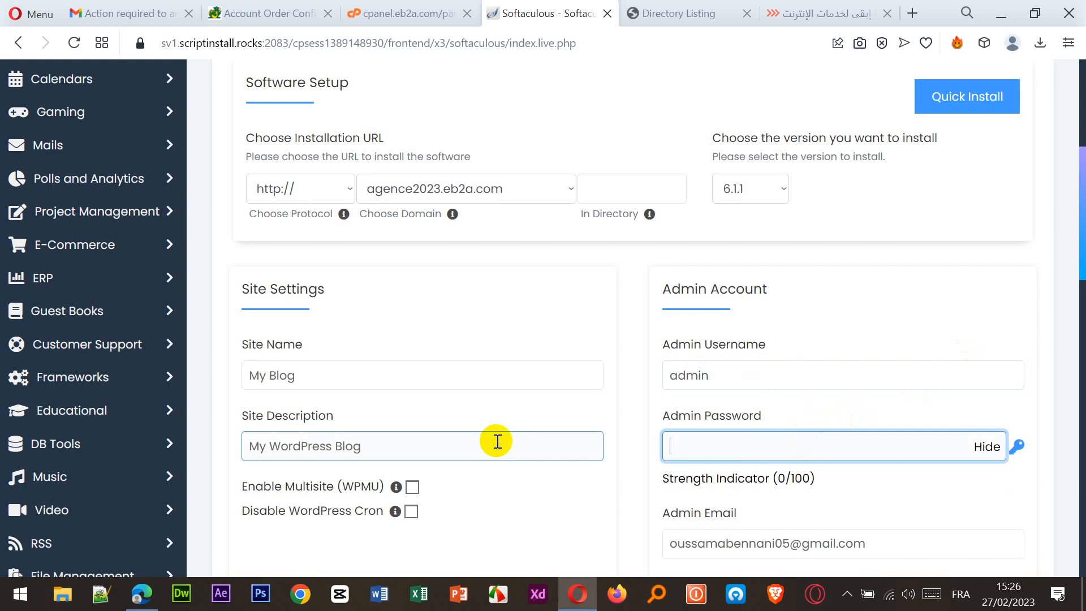
text(admin123)
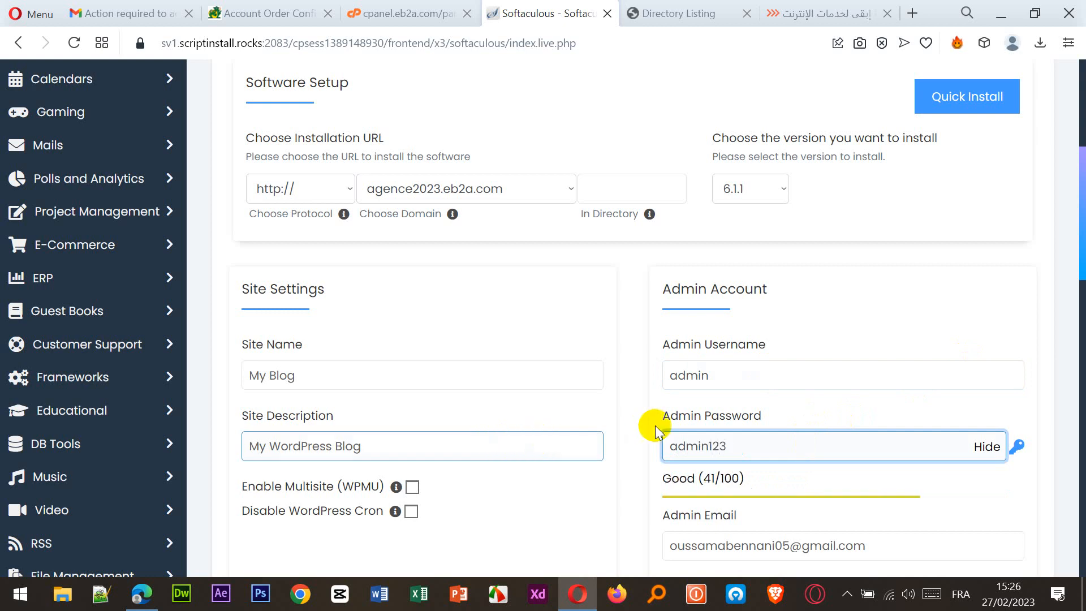
drag(732, 379, 643, 376)
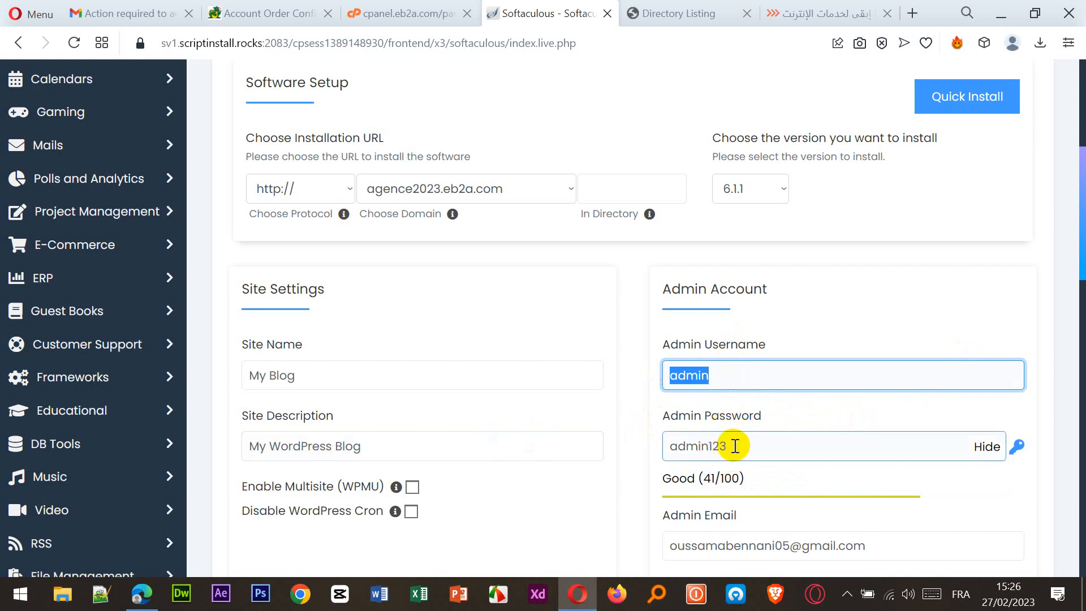
Set the WordPress site language to French.
scroll(732, 446, down, 3)
scroll(746, 450, up, 2)
scroll(764, 455, down, 1)
scroll(764, 460, down, 1)
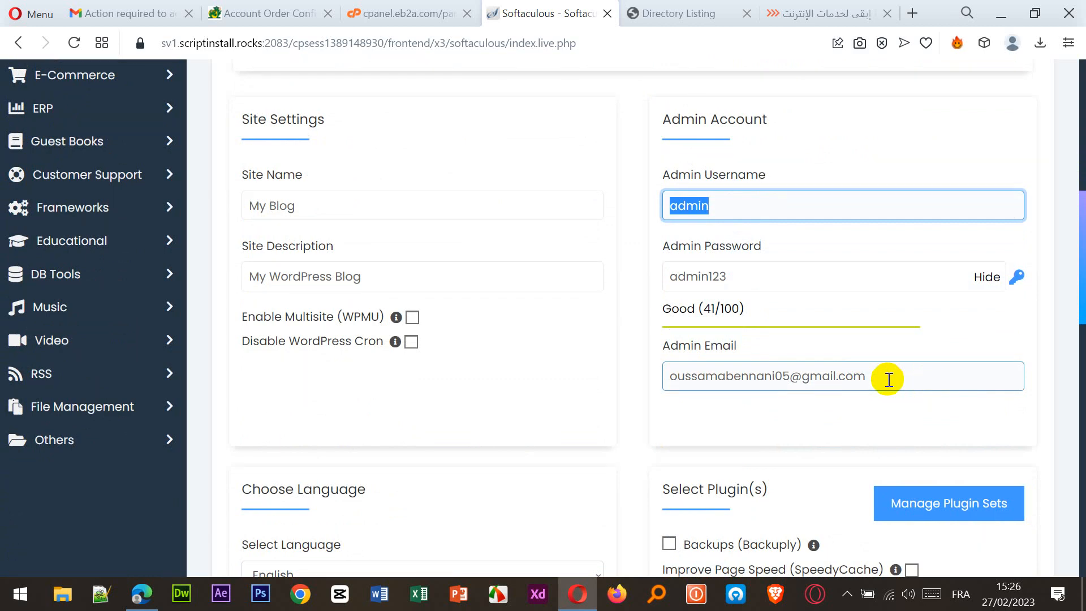
scroll(579, 390, down, 1)
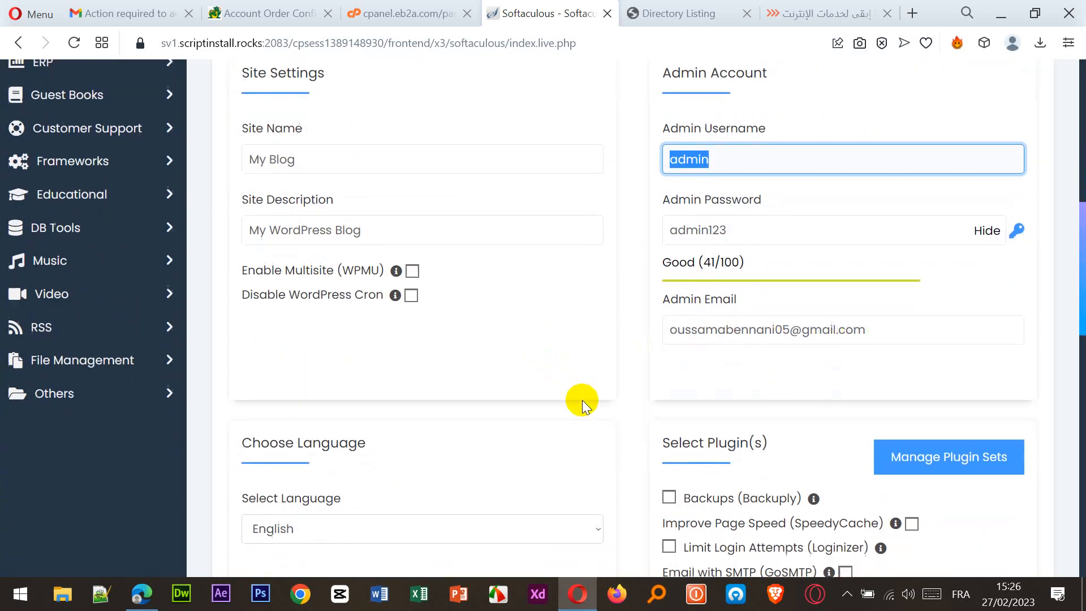
scroll(582, 400, down, 1)
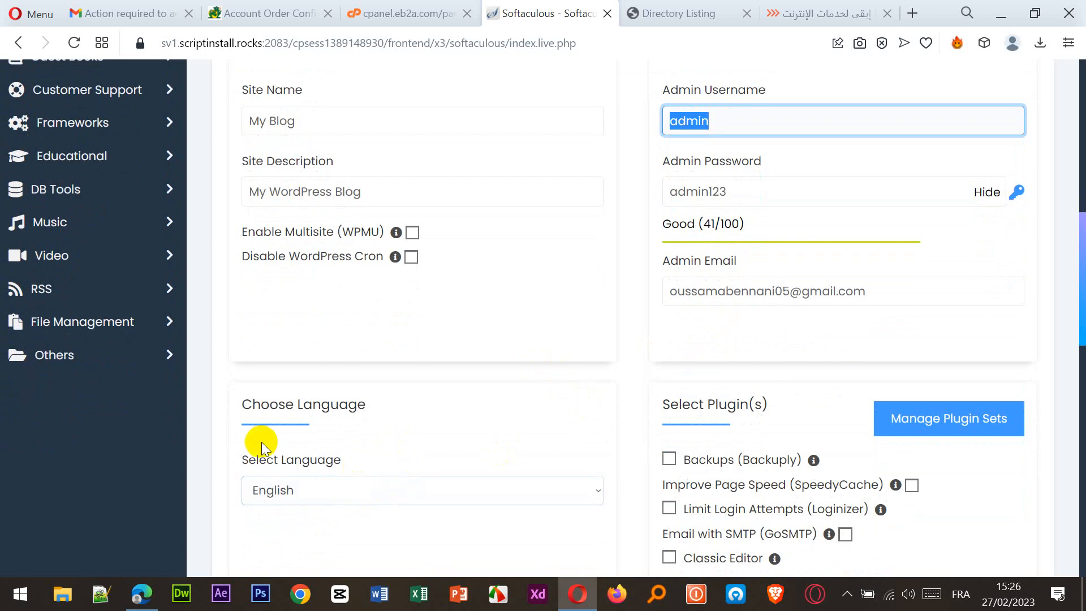
scroll(515, 419, down, 3)
click(443, 330)
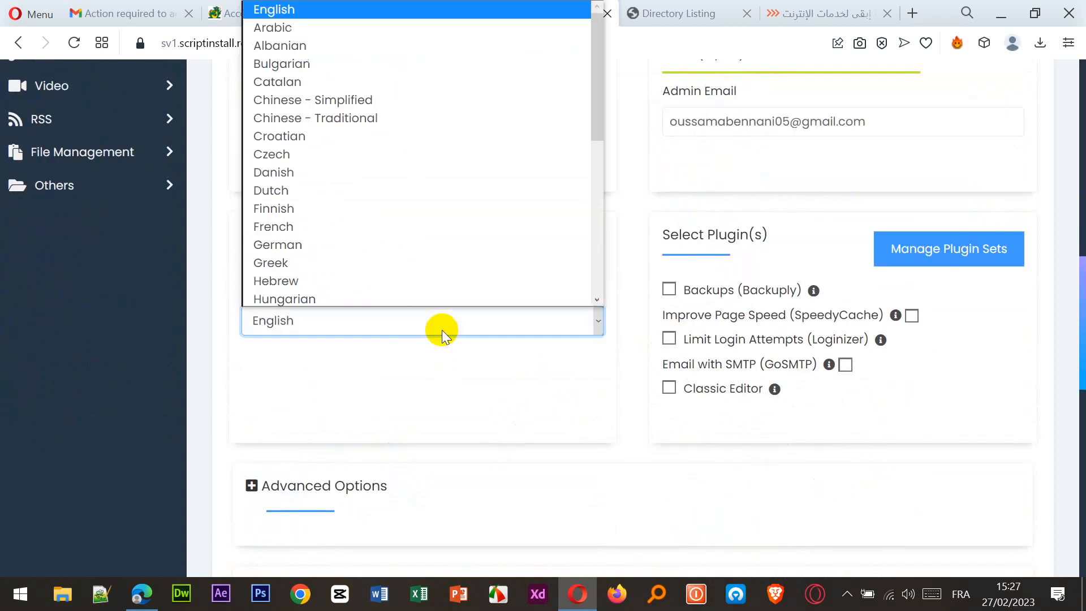
click(300, 226)
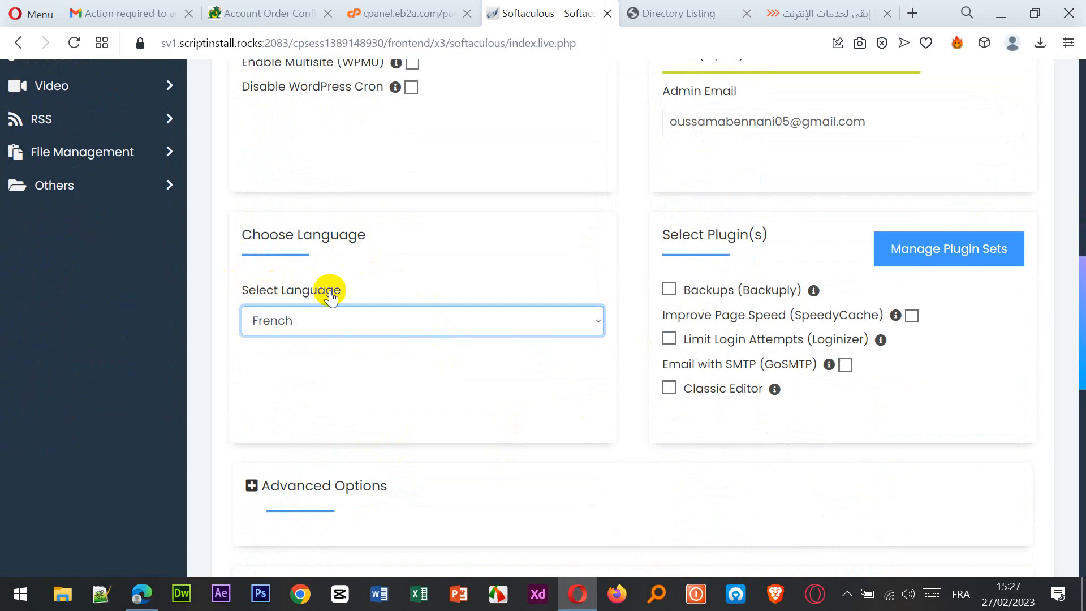
scroll(405, 347, up, 3)
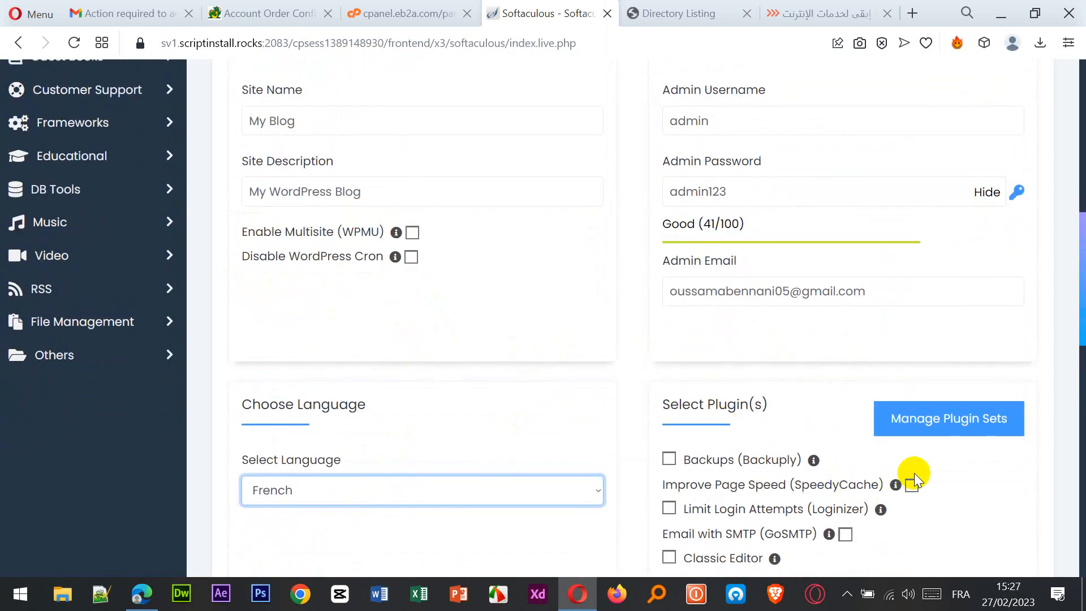
scroll(914, 472, down, 2)
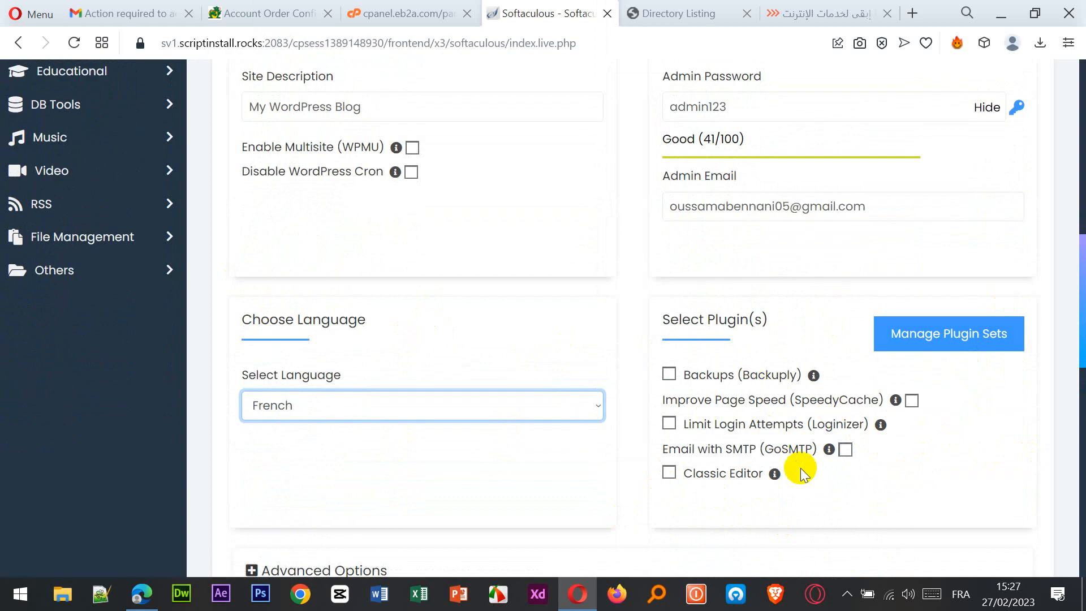
scroll(589, 306, up, 10)
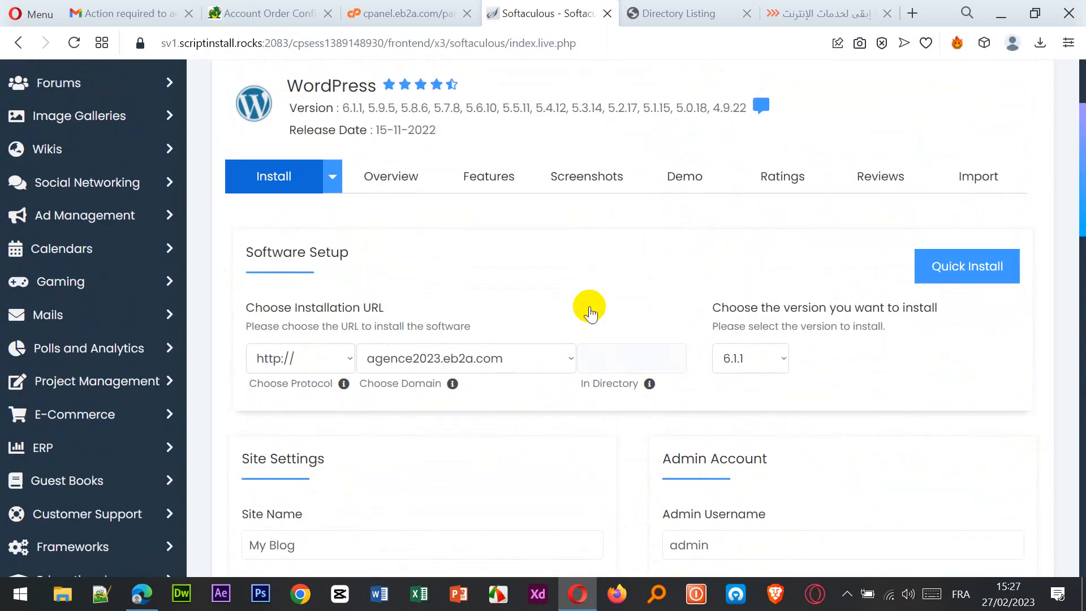
scroll(522, 328, down, 2)
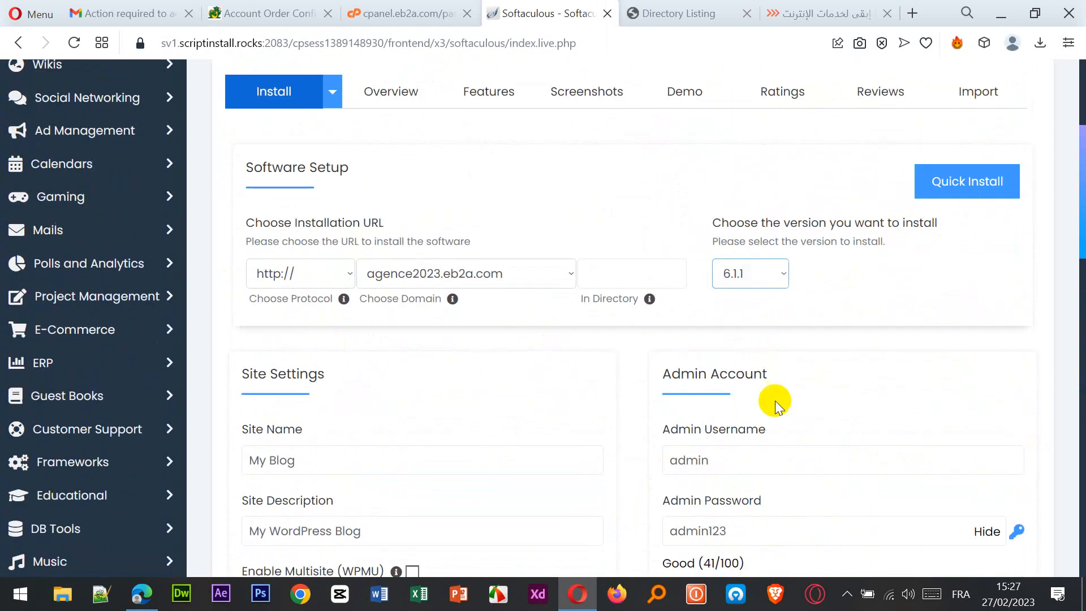
scroll(608, 481, down, 3)
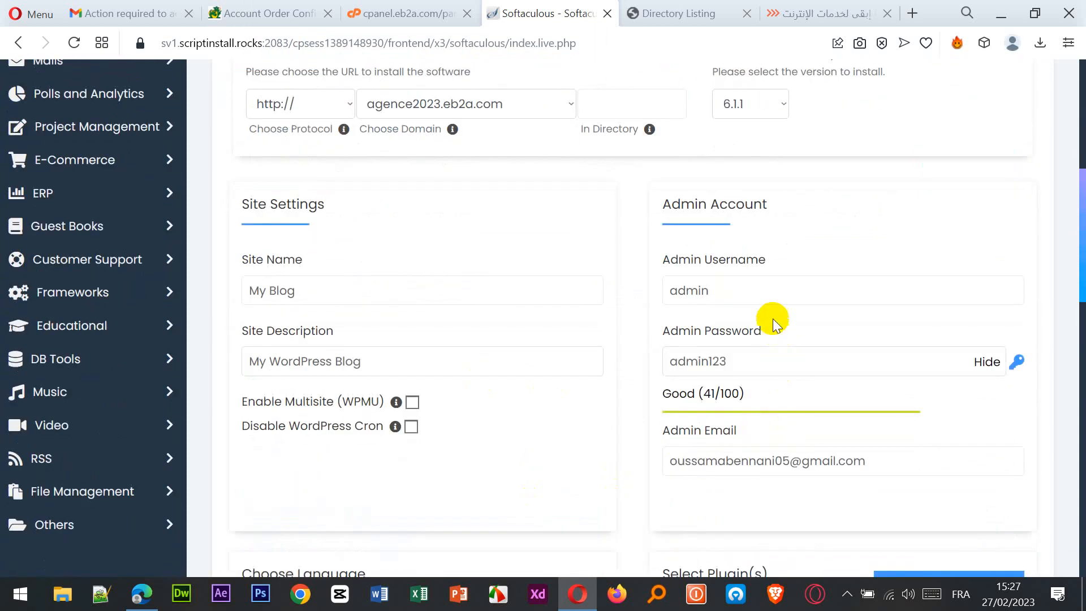
Replace the default site name 'My Blog' with 'Agence de location'.
click(367, 294)
drag(359, 294, 246, 287)
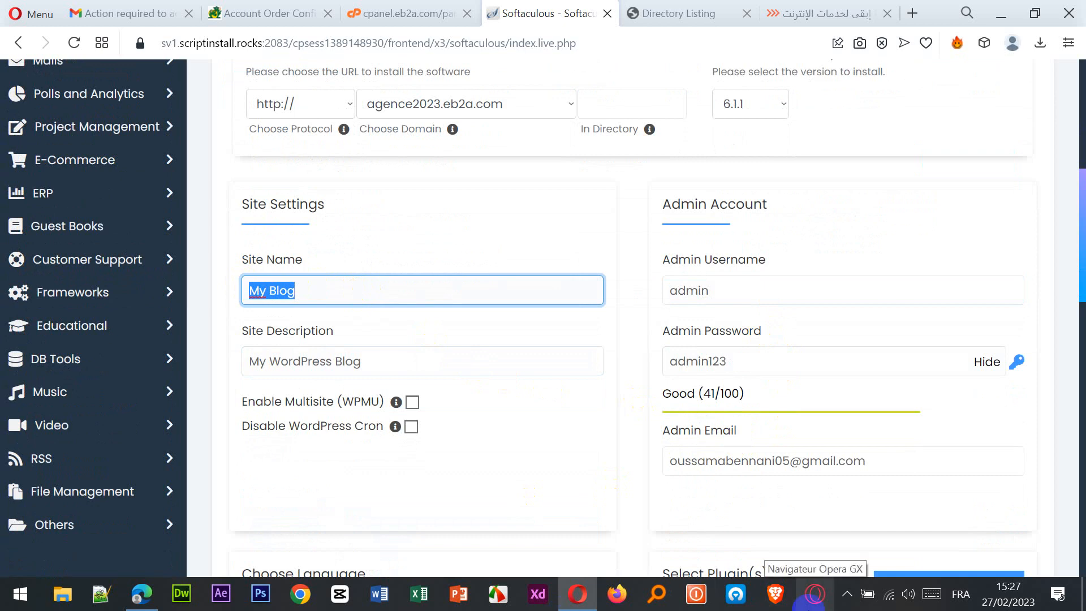
key(BackSpace)
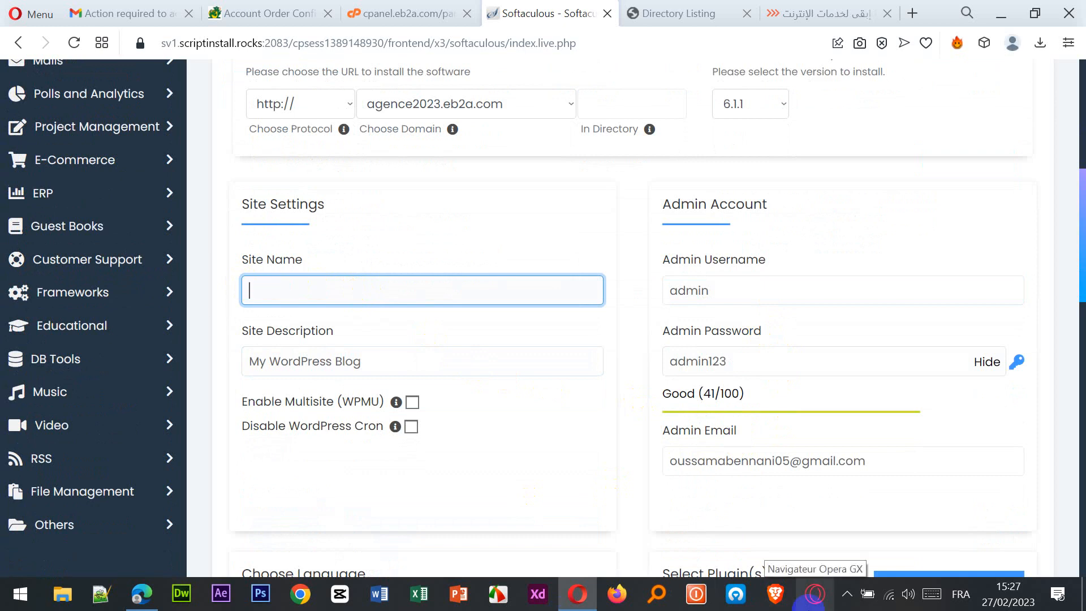
text(Agence de location)
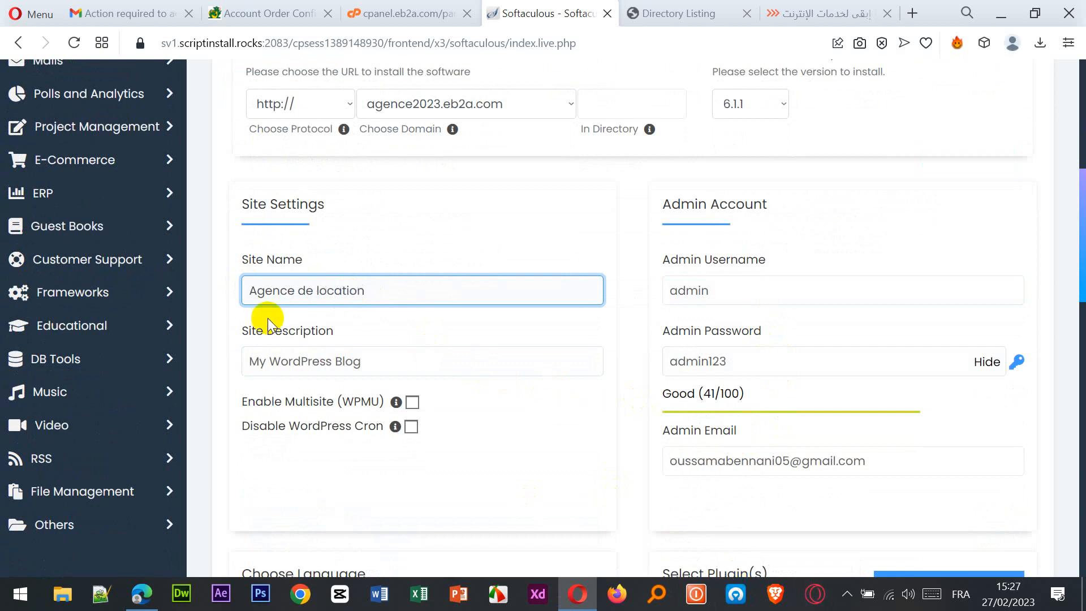
Replace the default site description with 'Location des voitures et Motos'.
click(393, 368)
drag(400, 364, 228, 366)
key(BackSpace)
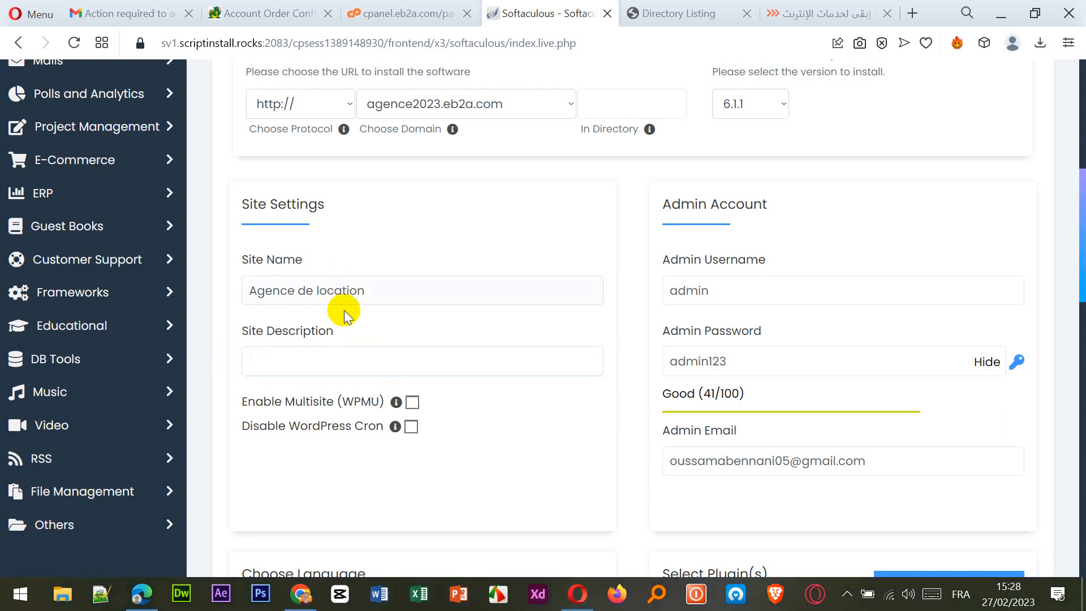
click(351, 366)
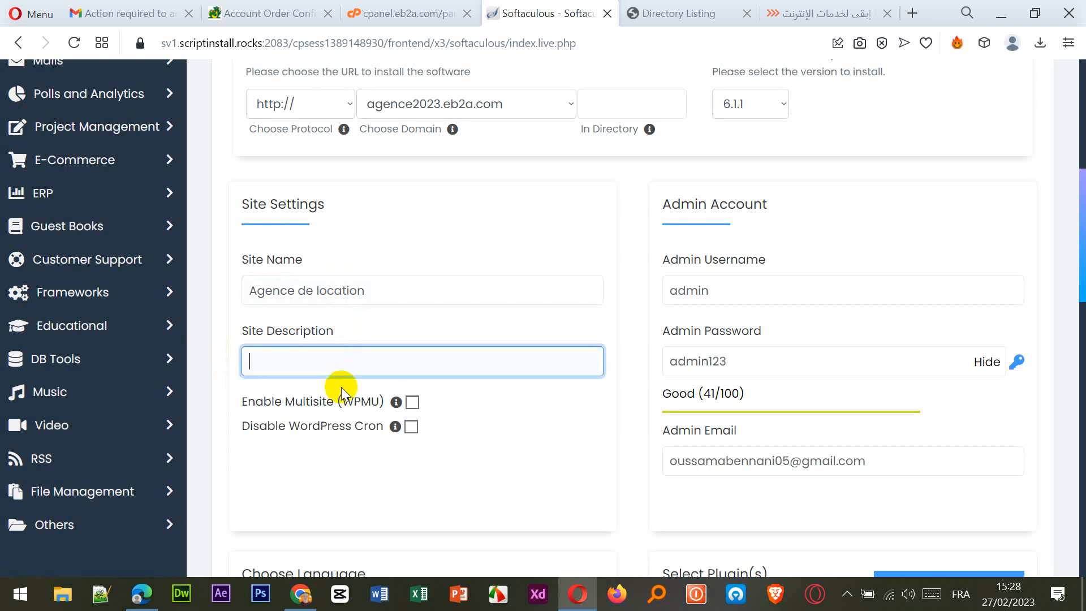
text(Location des )
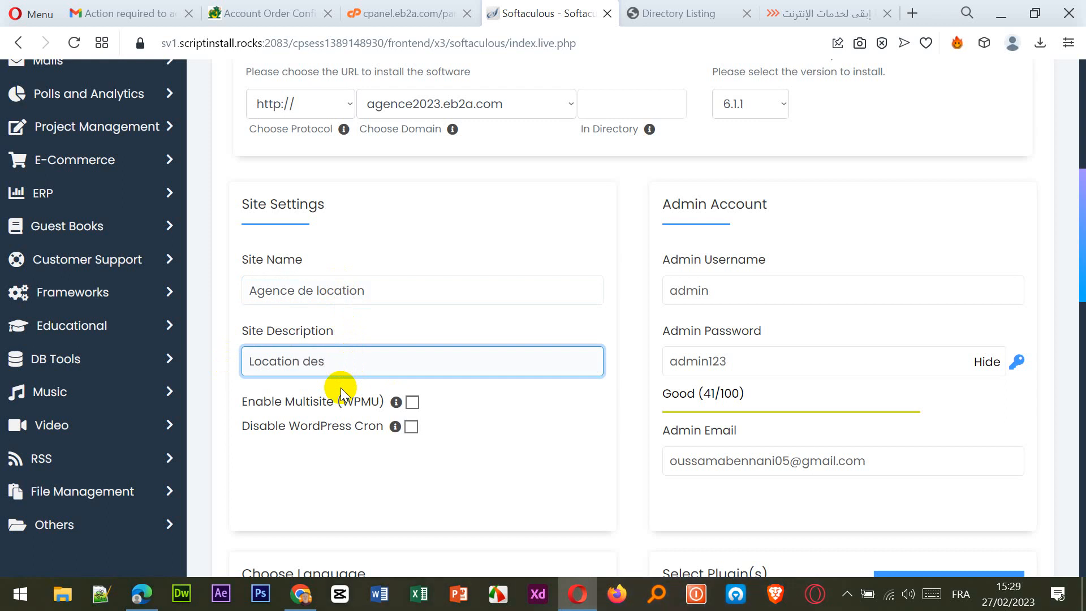
text(voitures et Mot)
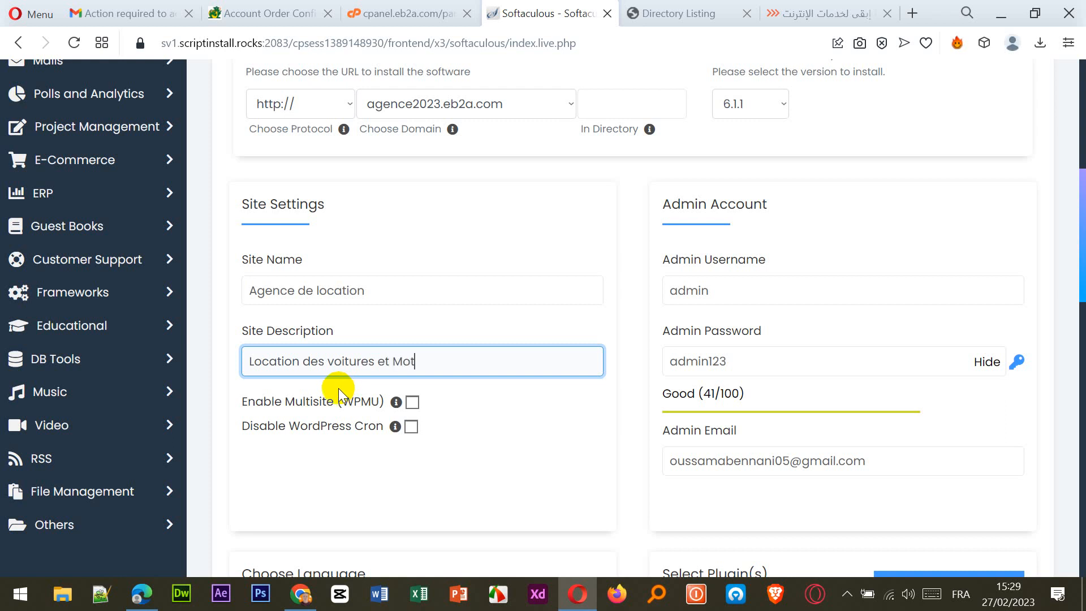
text(os)
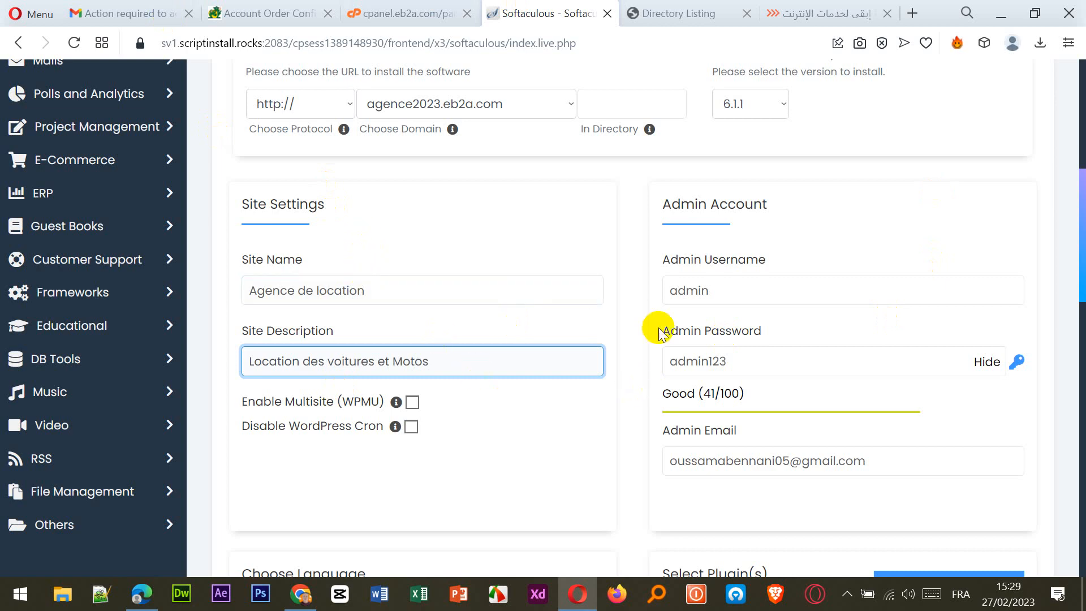
Browse the theme carousel forward through more themes and back again.
double_click(708, 291)
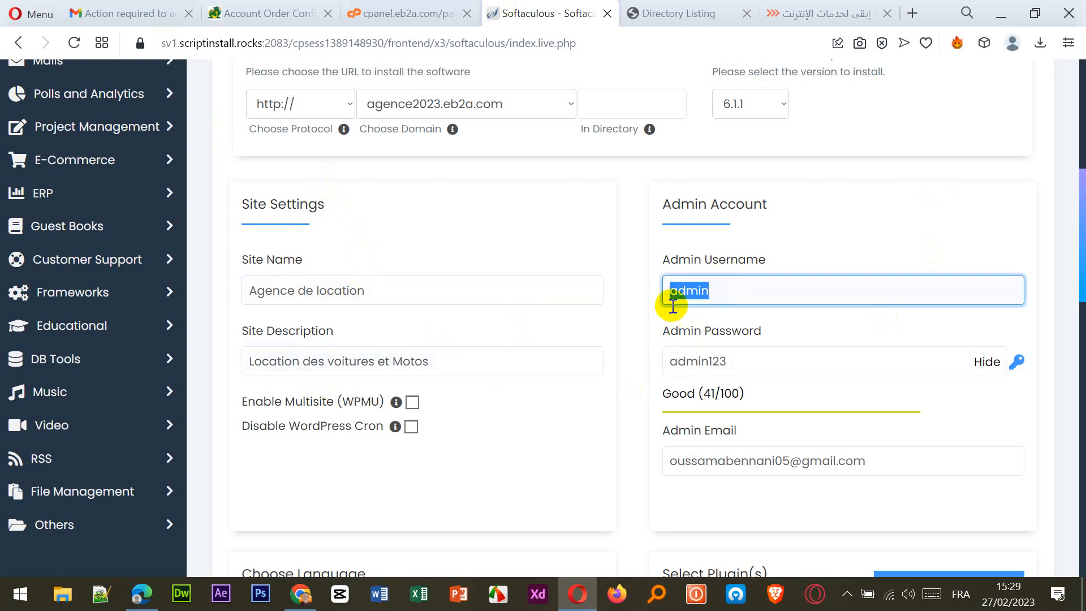
scroll(730, 439, down, 3)
scroll(729, 439, down, 6)
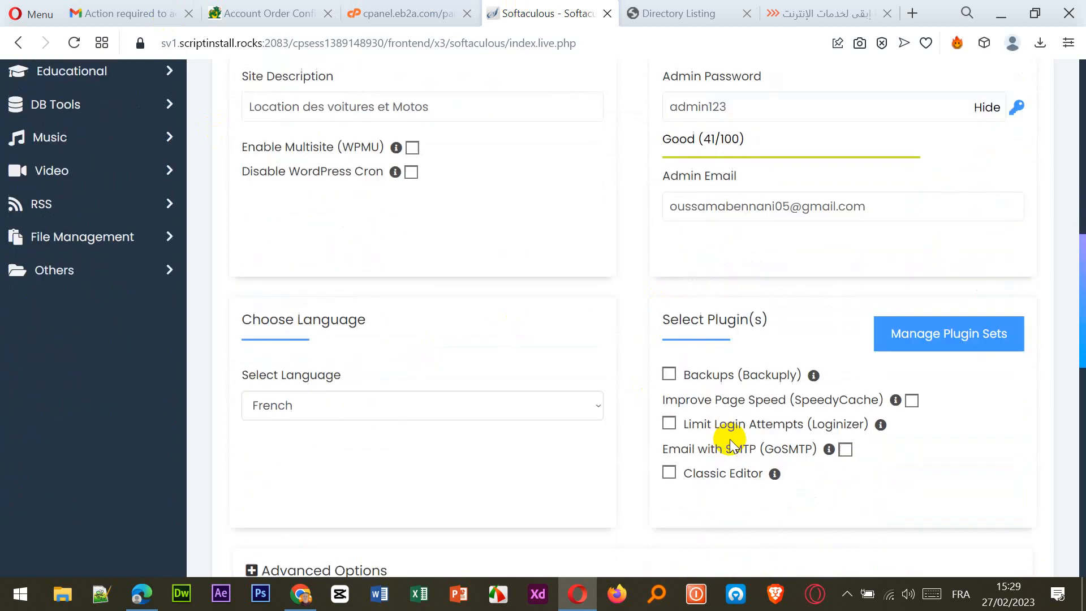
scroll(666, 407, down, 2)
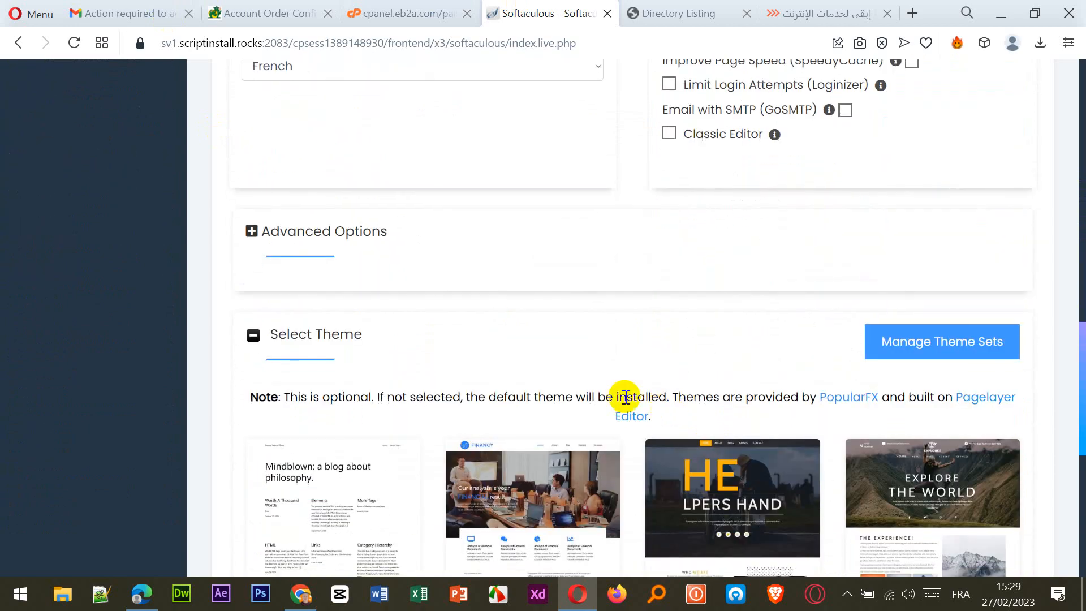
scroll(655, 381, down, 3)
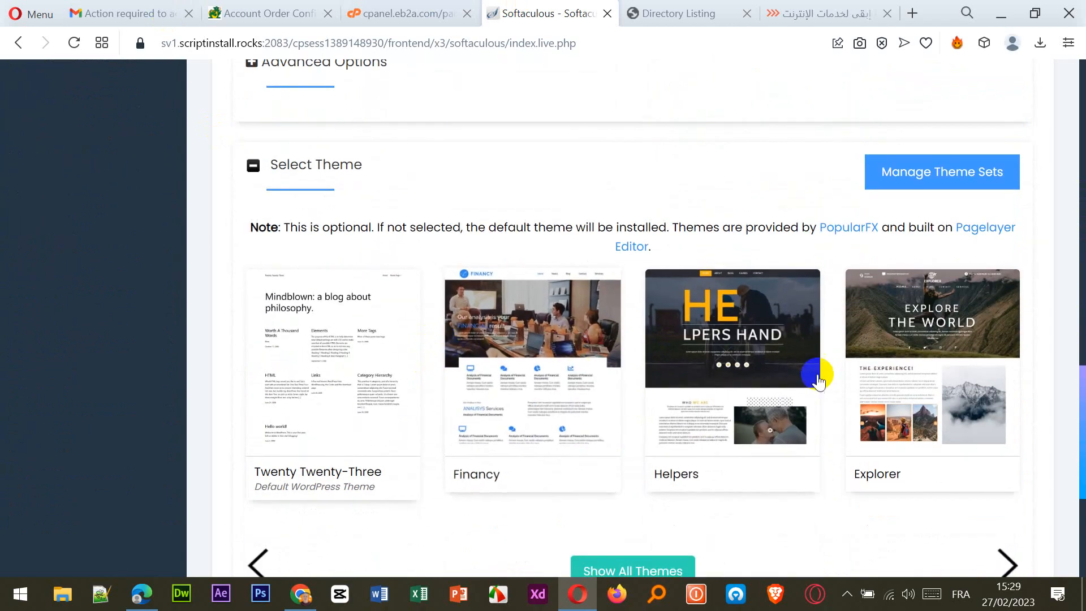
scroll(973, 510, down, 2)
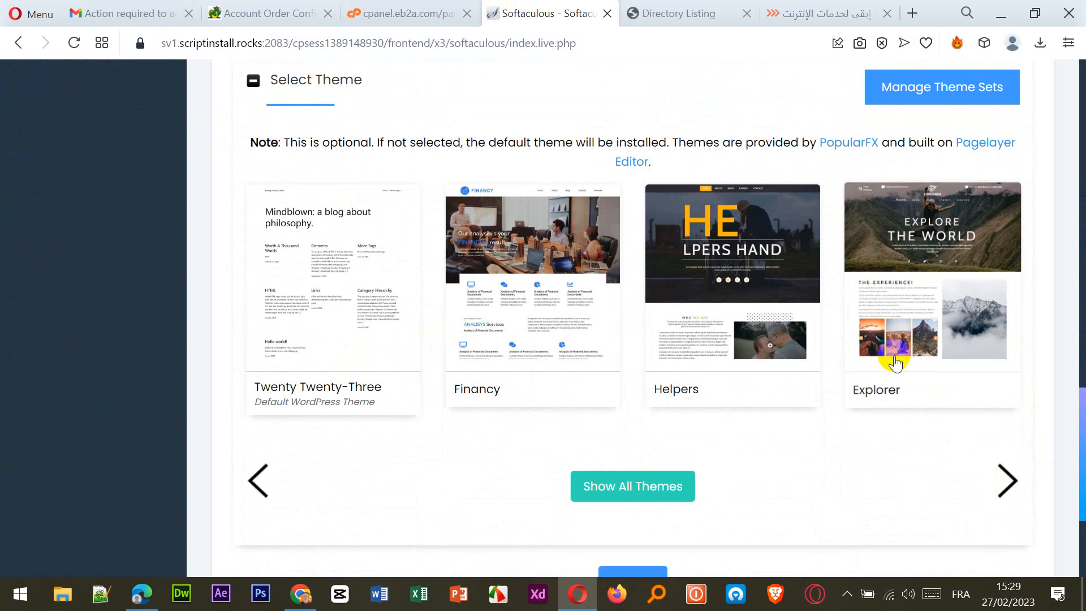
click(1009, 488)
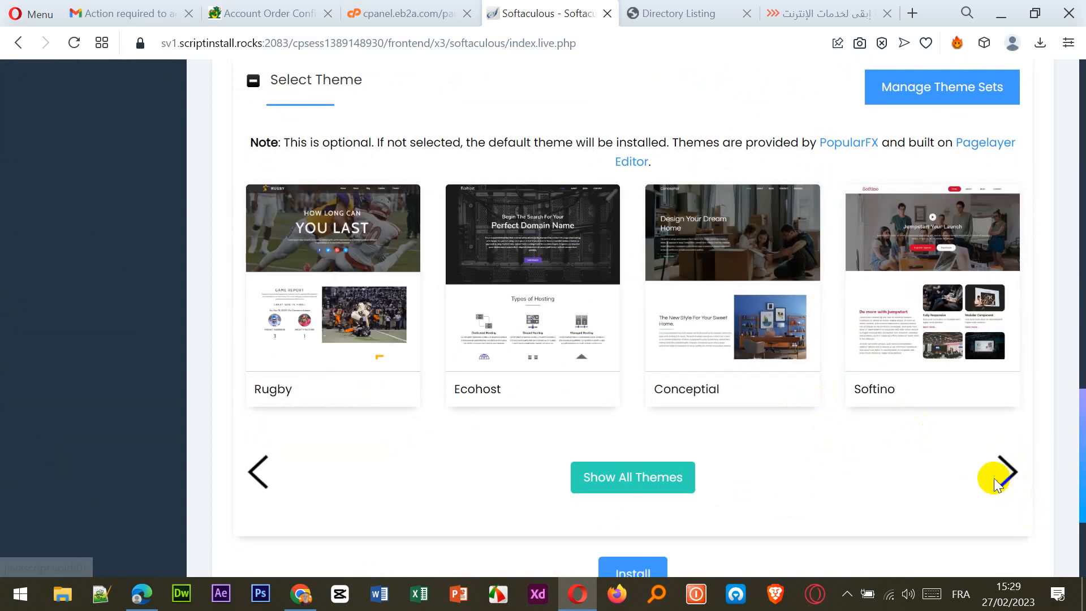
click(1010, 488)
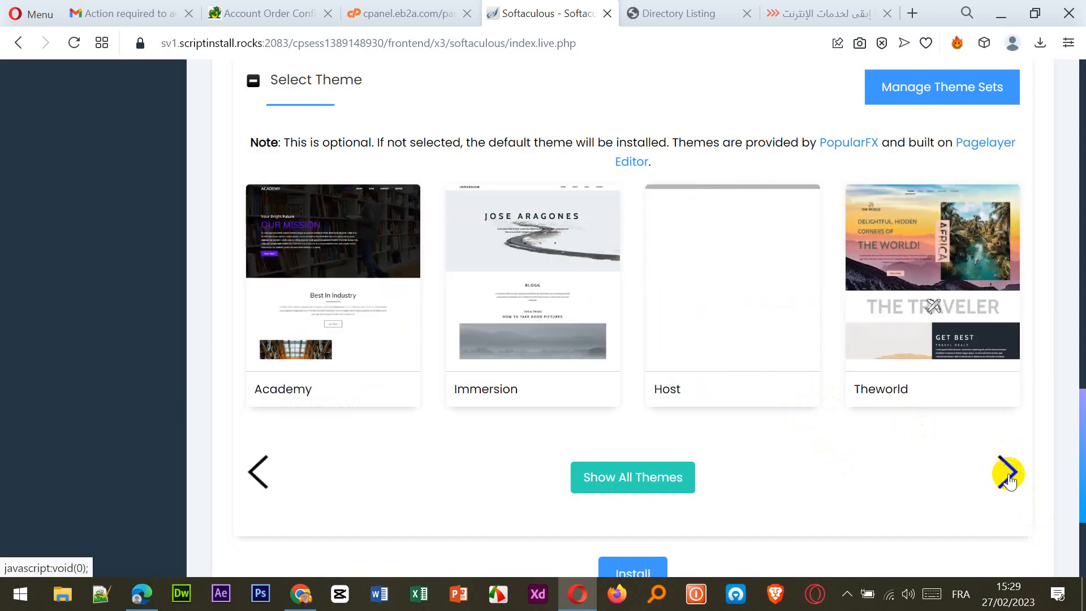
click(1008, 474)
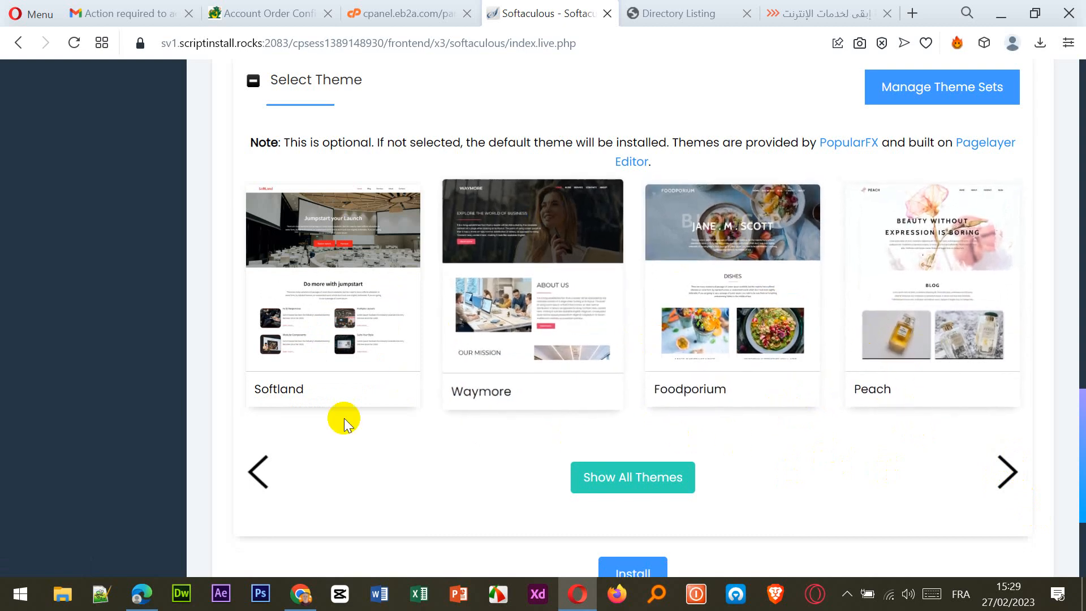
click(259, 469)
click(259, 468)
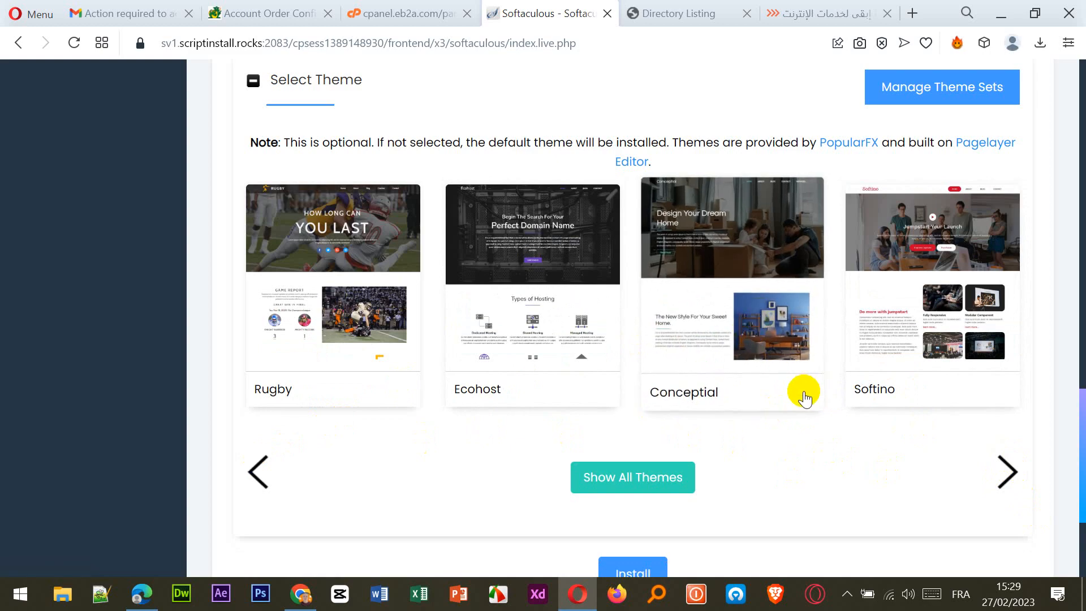
Install WordPress at agence2023.eb2a.com.
scroll(800, 392, down, 4)
scroll(794, 296, up, 3)
scroll(795, 297, up, 2)
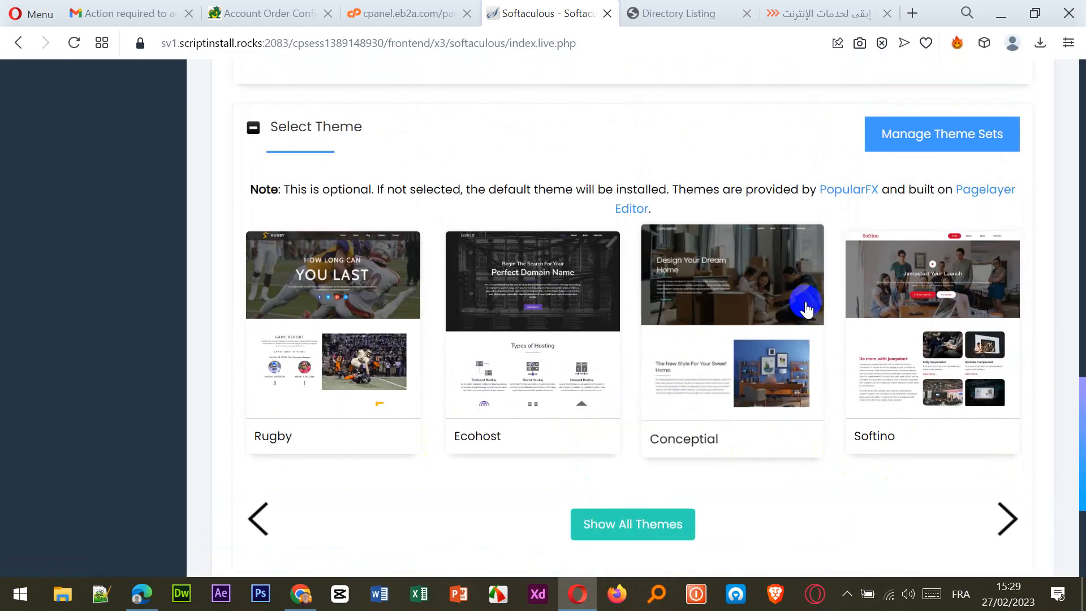
scroll(807, 311, down, 4)
click(616, 367)
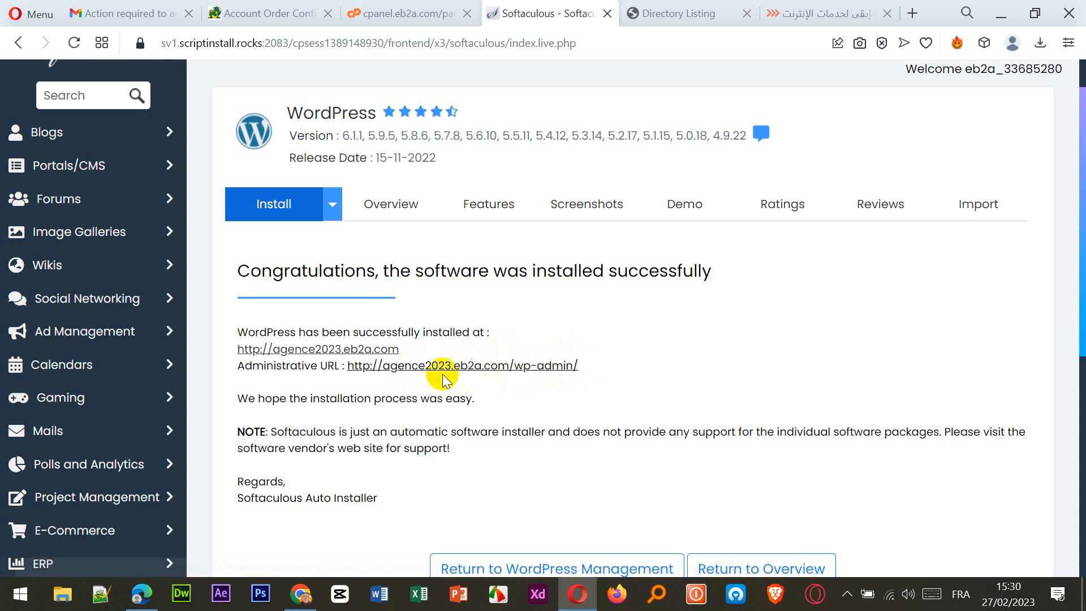
View the new site's front page in a new tab, then open its wp-admin dashboard.
click(297, 349)
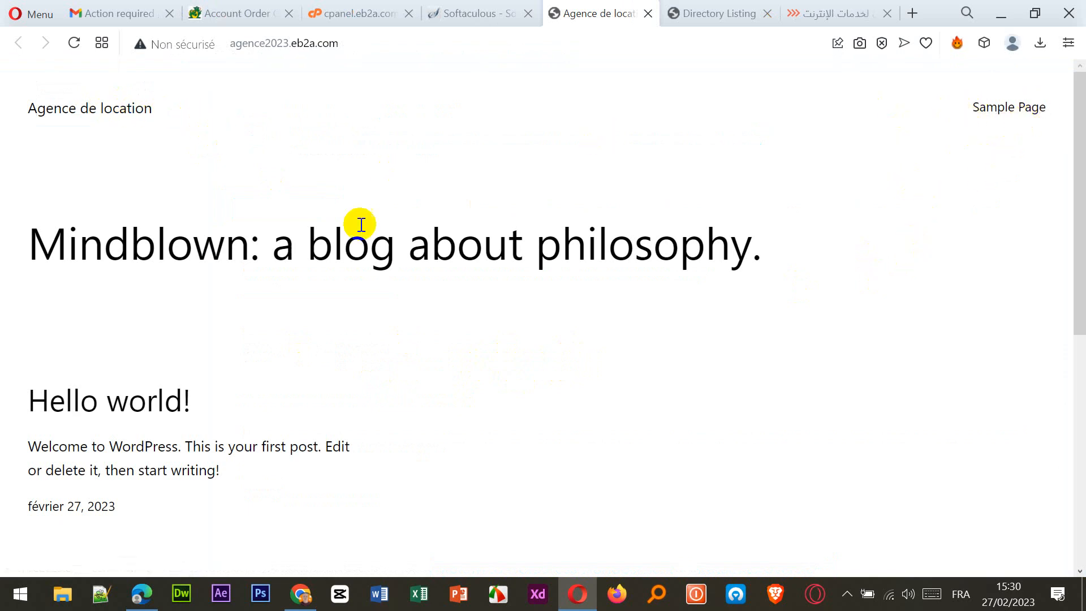
scroll(240, 415, down, 5)
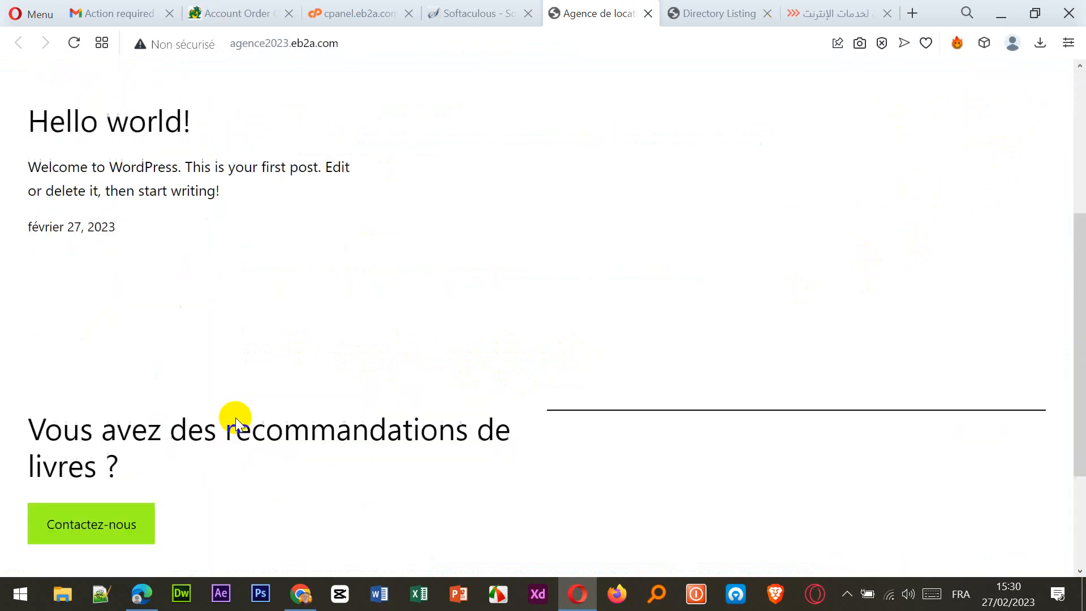
scroll(235, 417, up, 4)
scroll(243, 371, down, 6)
scroll(247, 380, up, 7)
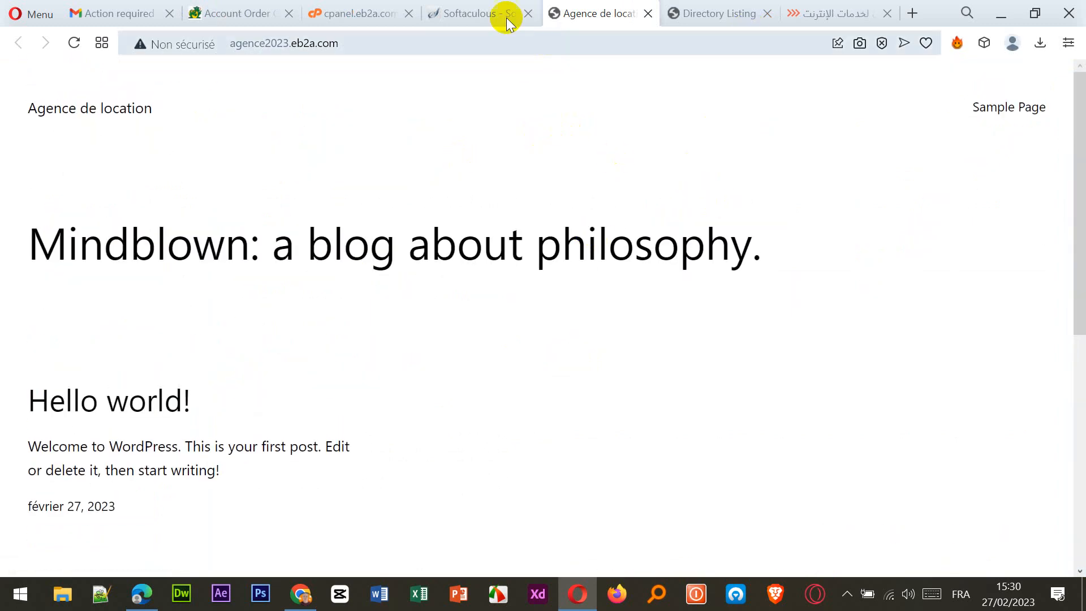
click(478, 17)
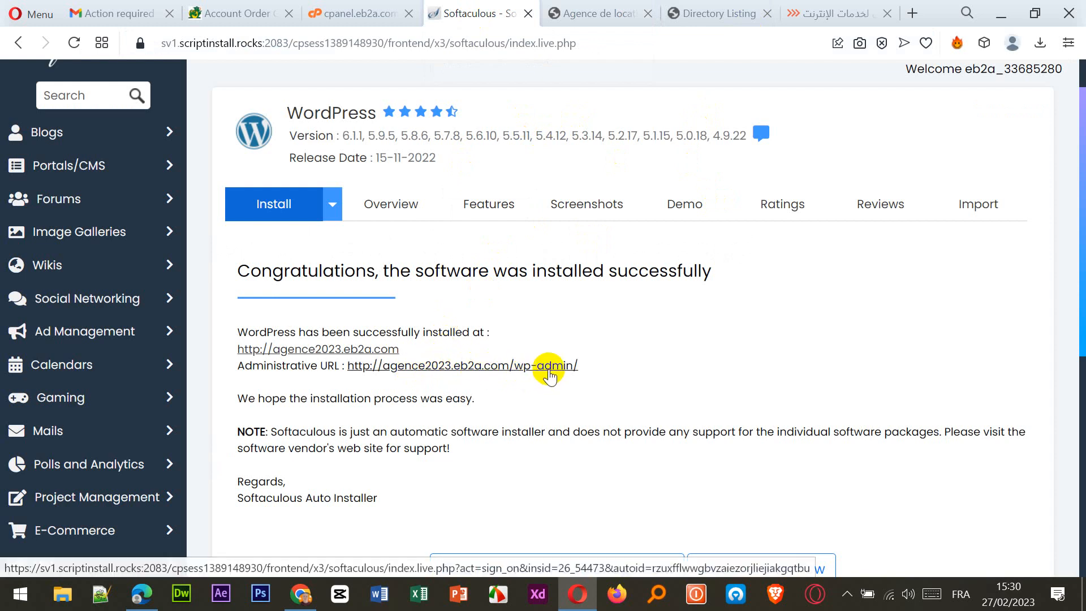
click(548, 367)
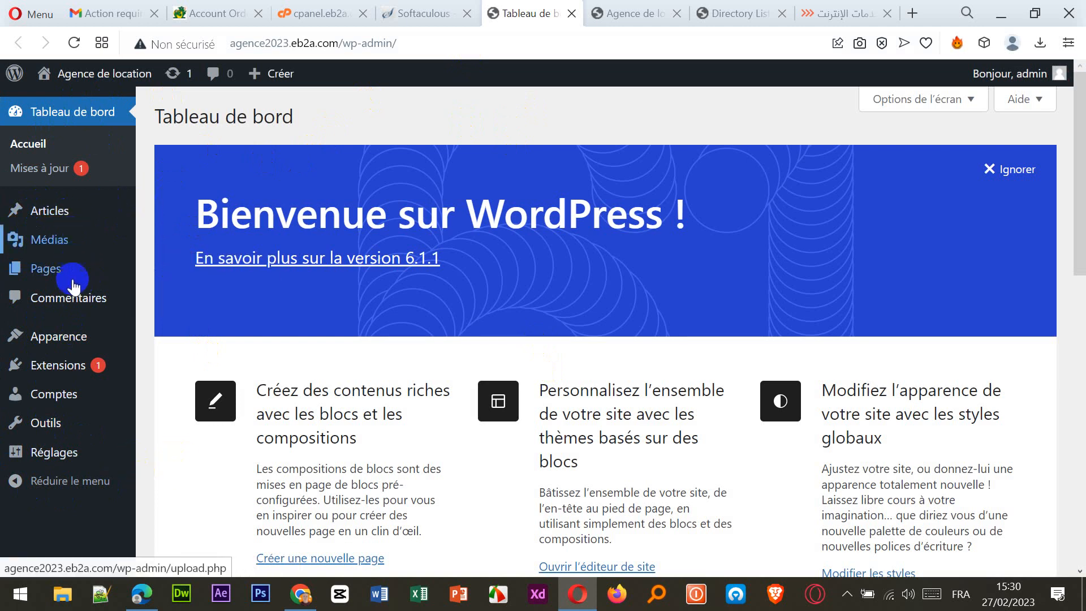
Look over the Agence de location dashboard sidebar, check the front-page tab, and return.
mouse_move(60, 211)
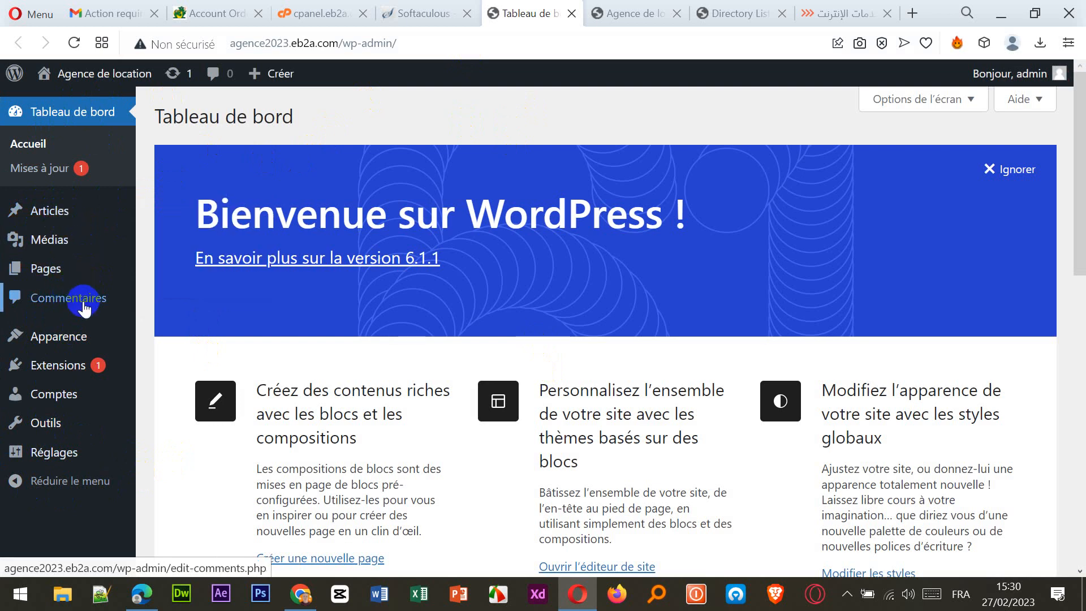
mouse_move(79, 349)
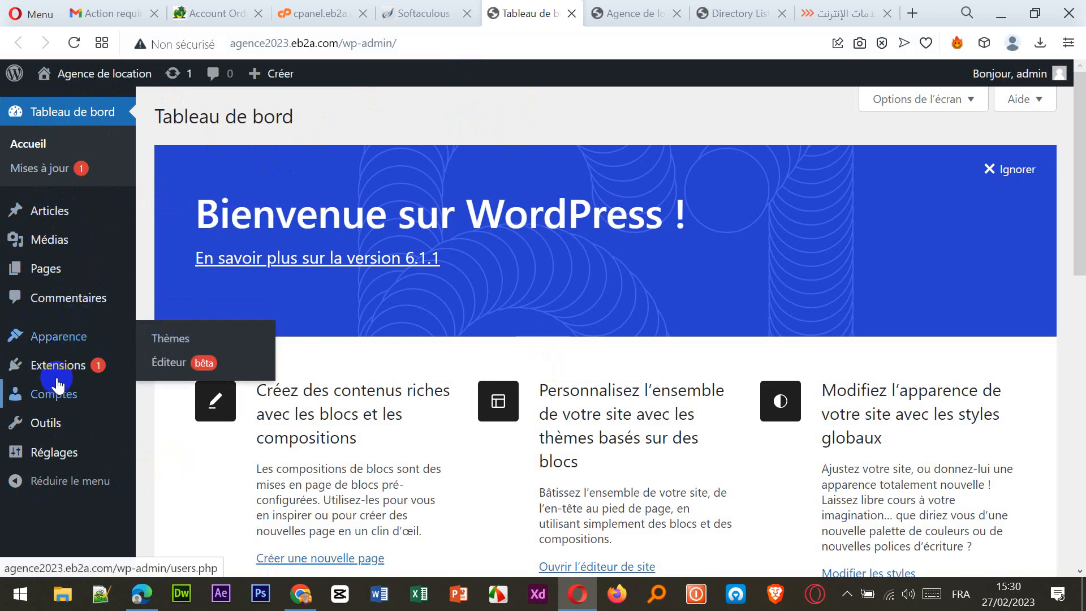
mouse_move(62, 371)
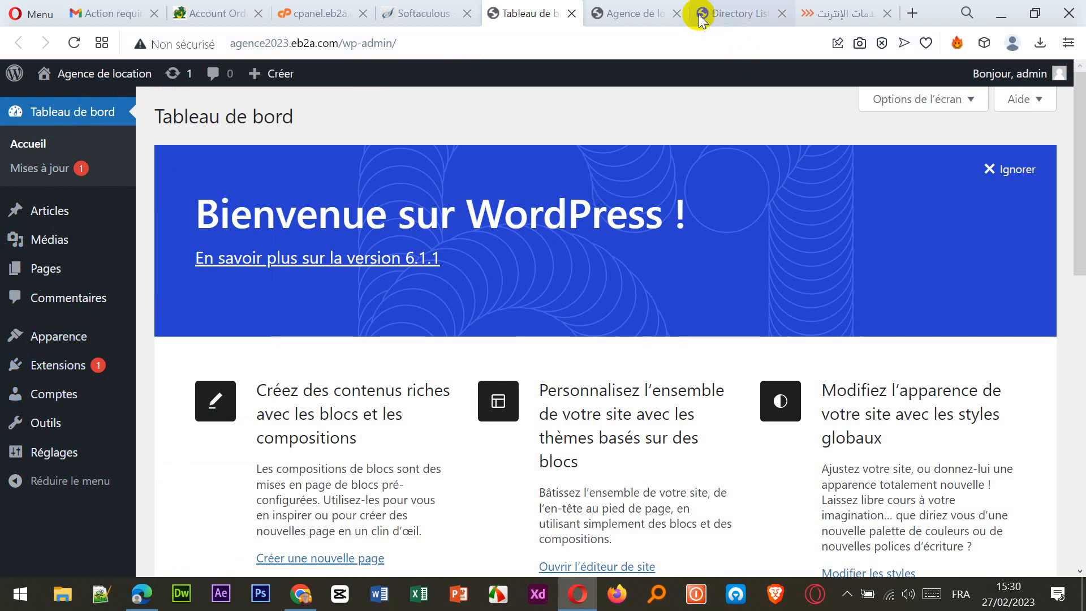
click(626, 15)
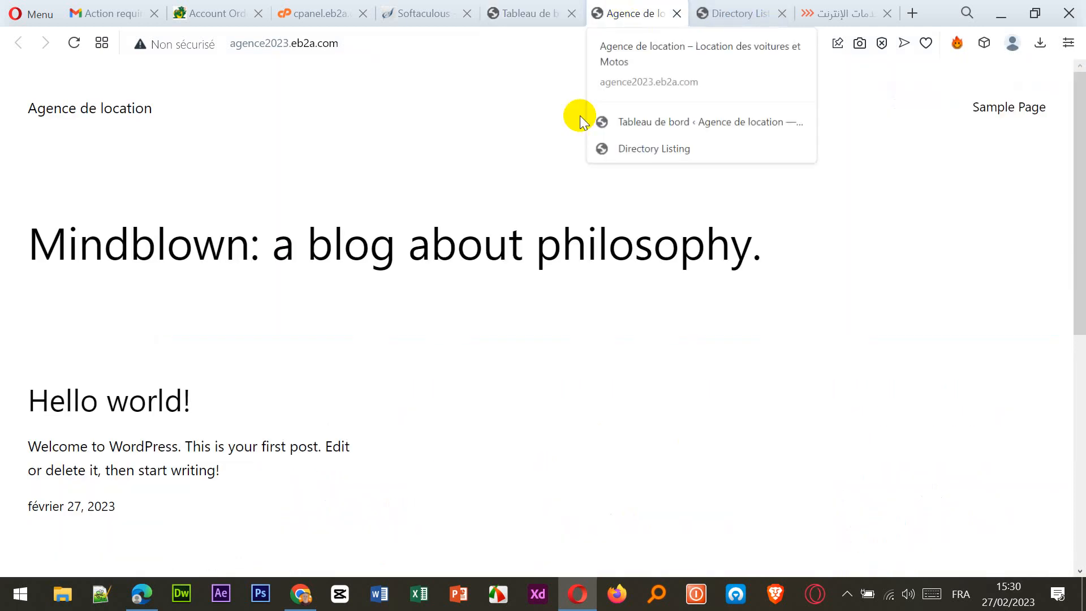
click(534, 18)
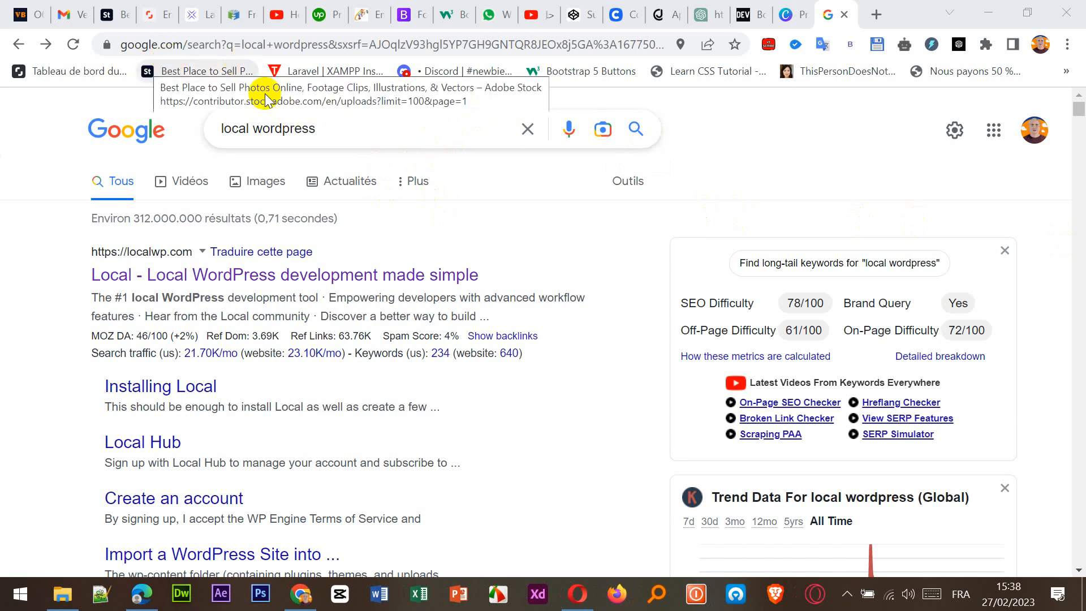
Open the localwp.com result 'Local - Local WordPress development made simple' from the search.
triple_click(286, 129)
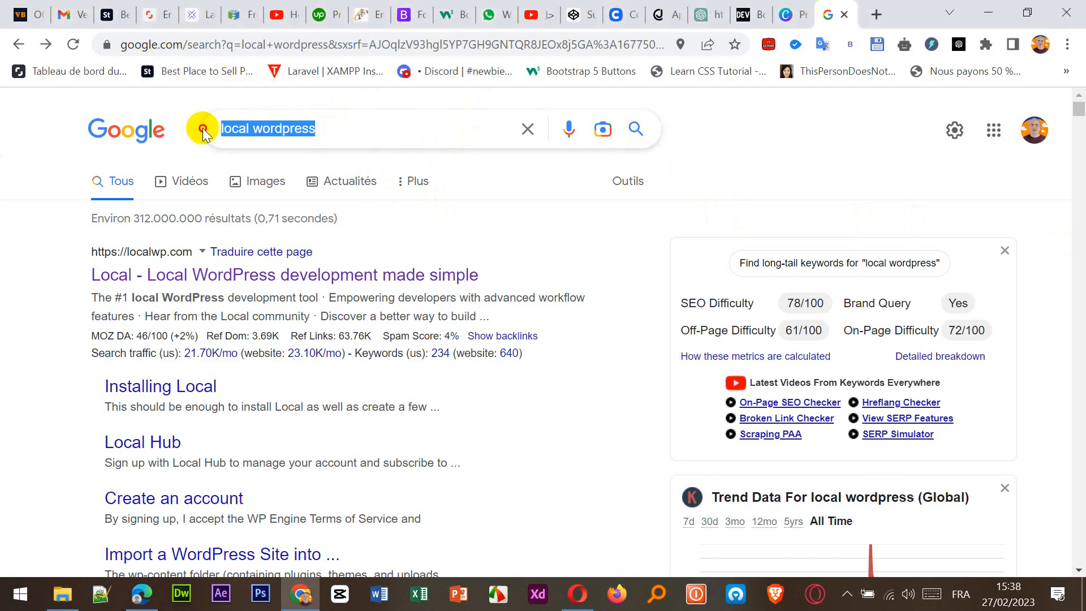
click(330, 131)
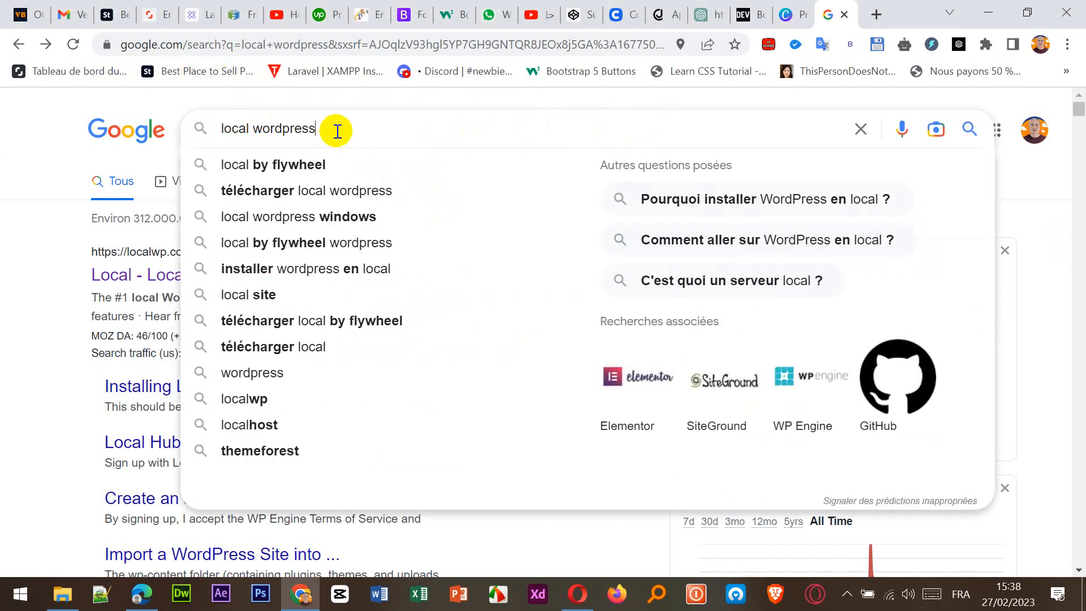
click(162, 102)
drag(353, 131, 211, 130)
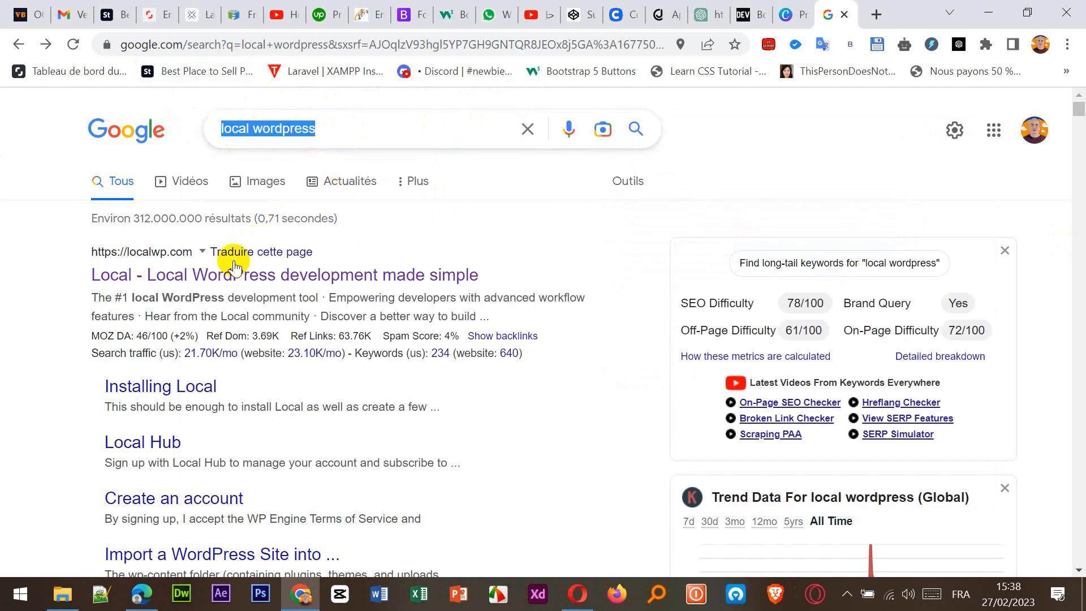
click(92, 246)
drag(92, 246, 189, 251)
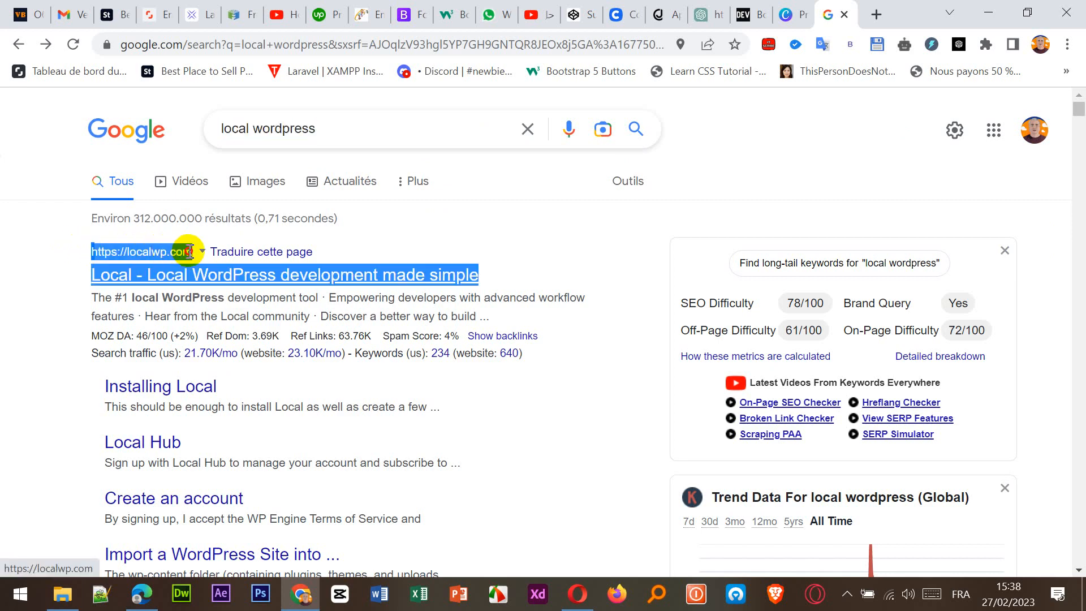
click(143, 251)
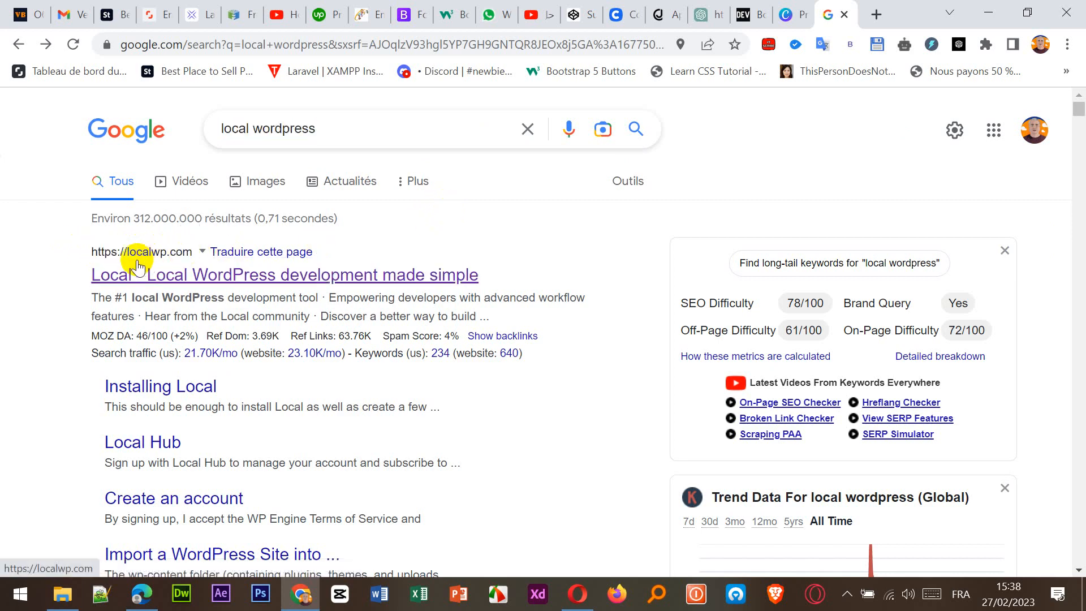
click(160, 274)
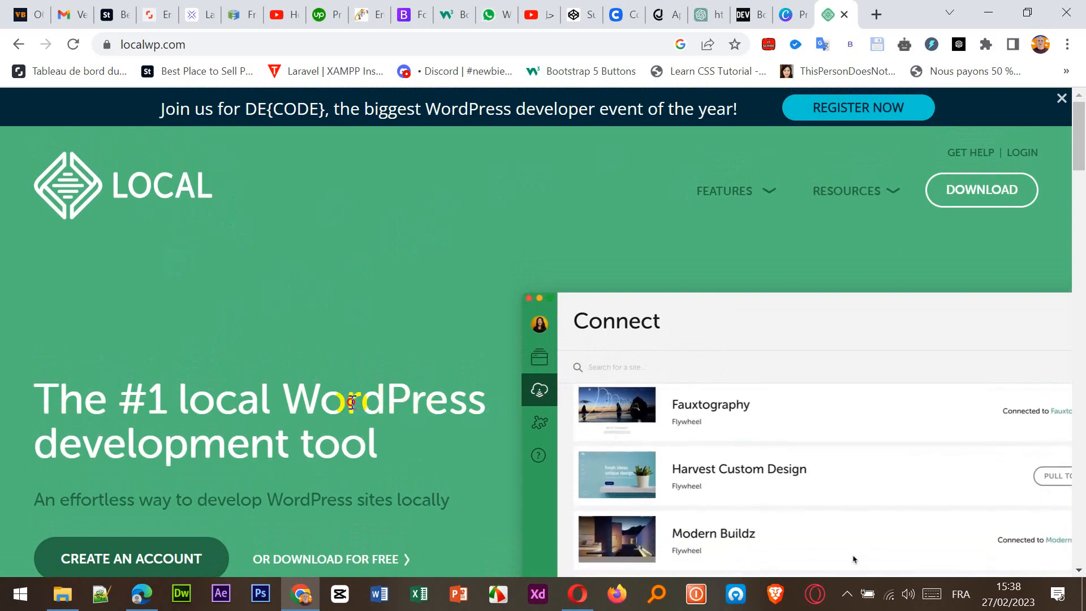
Start the Local download and choose Windows as the platform.
scroll(351, 300, down, 1)
scroll(351, 296, down, 8)
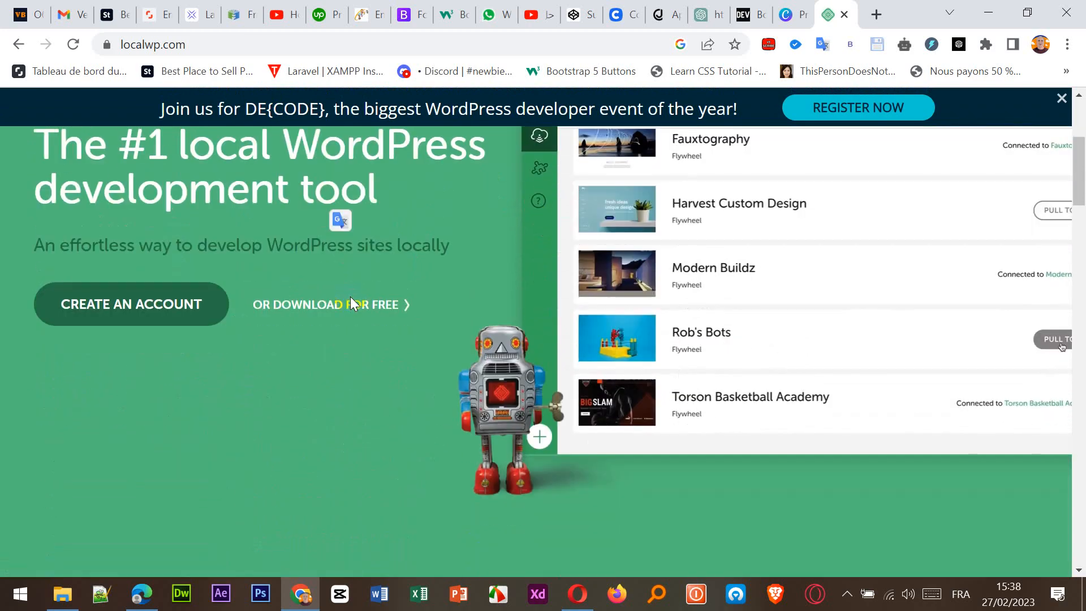
scroll(350, 299, up, 10)
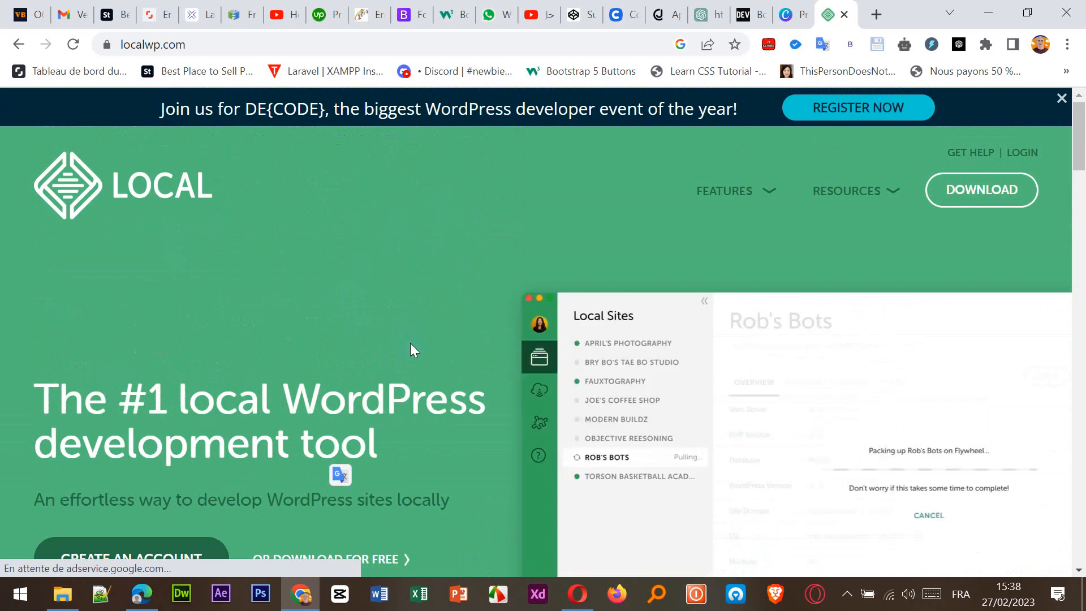
click(980, 195)
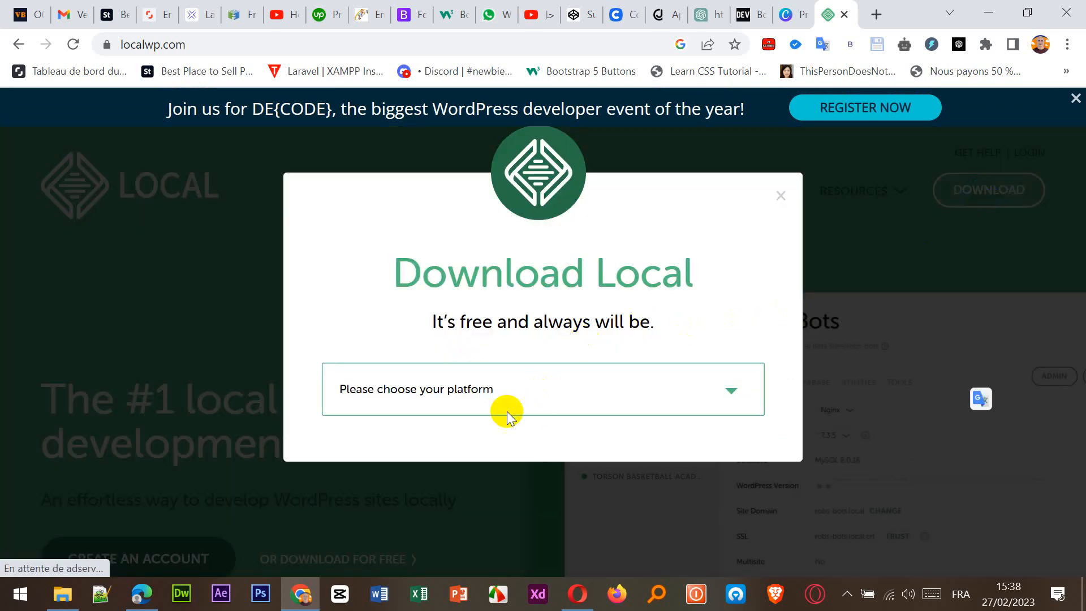
click(475, 403)
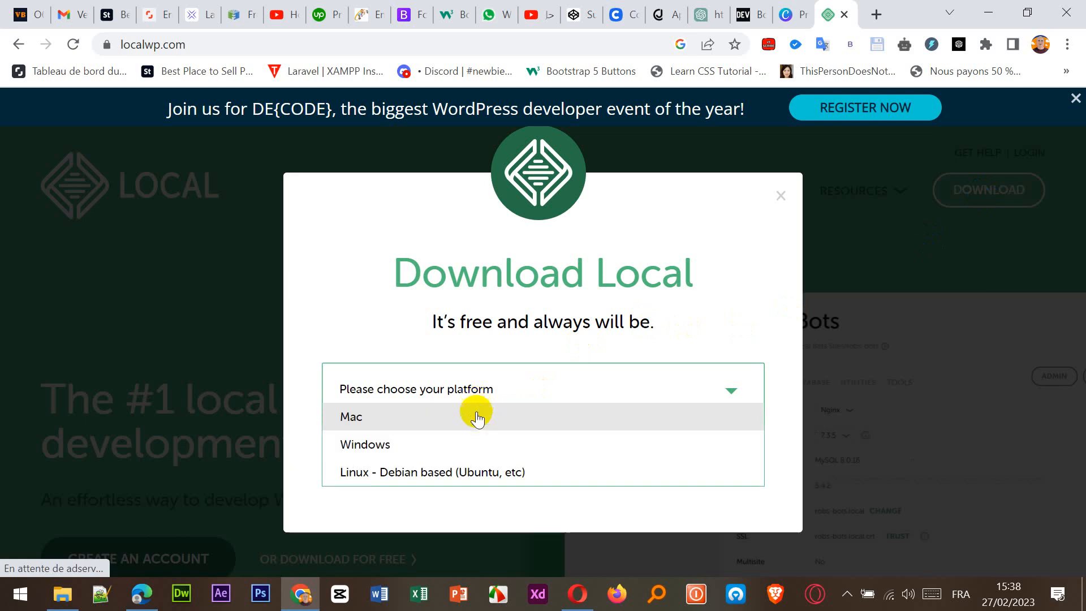
click(362, 446)
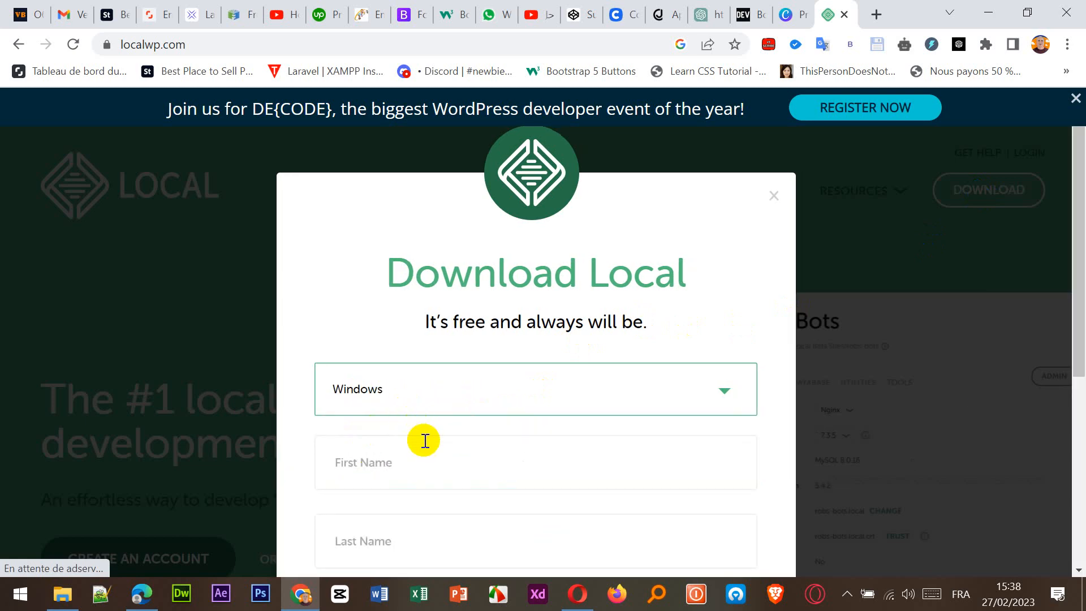
Autofill the download form, submit it with GET IT NOW!, and keep the installer file.
scroll(424, 440, down, 3)
click(401, 295)
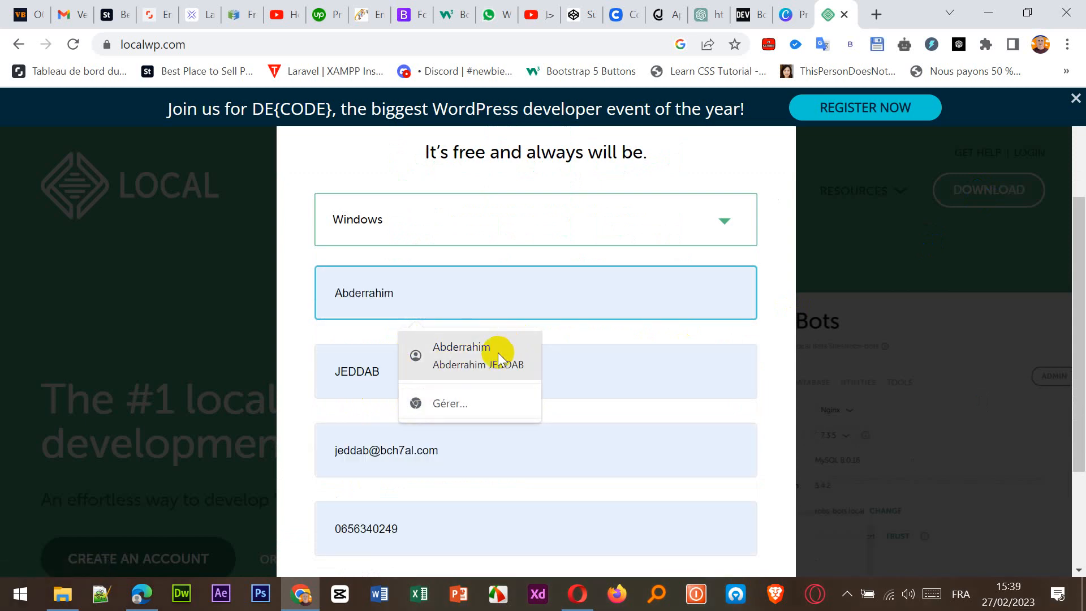
click(498, 357)
scroll(461, 453, down, 3)
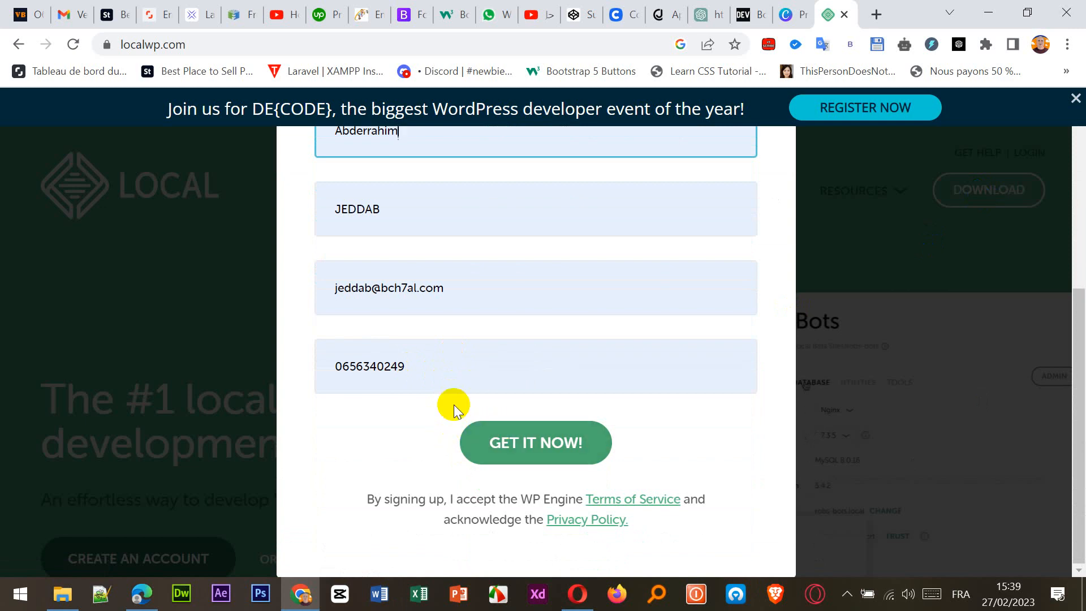
scroll(440, 370, up, 2)
click(513, 524)
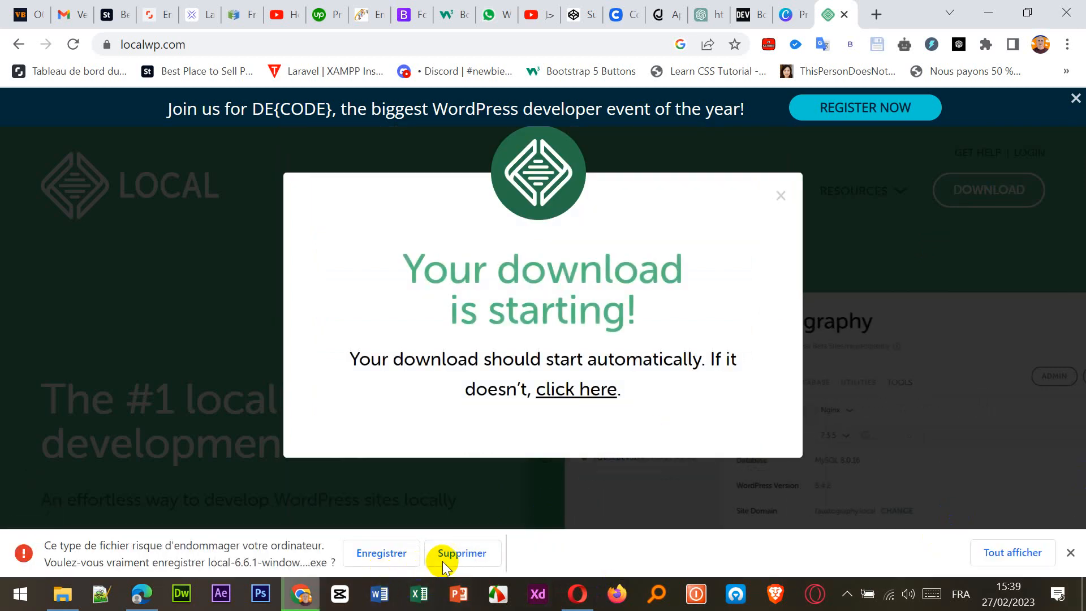
click(406, 545)
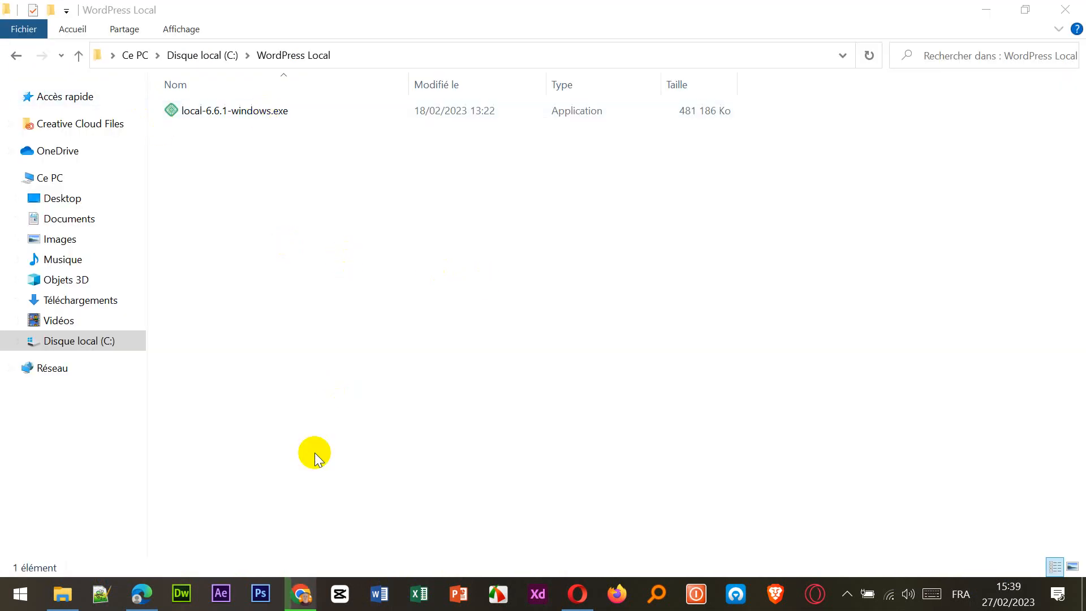
Run local-6.6.1-windows.exe to install Local for all users in the default folder, then launch it.
click(198, 111)
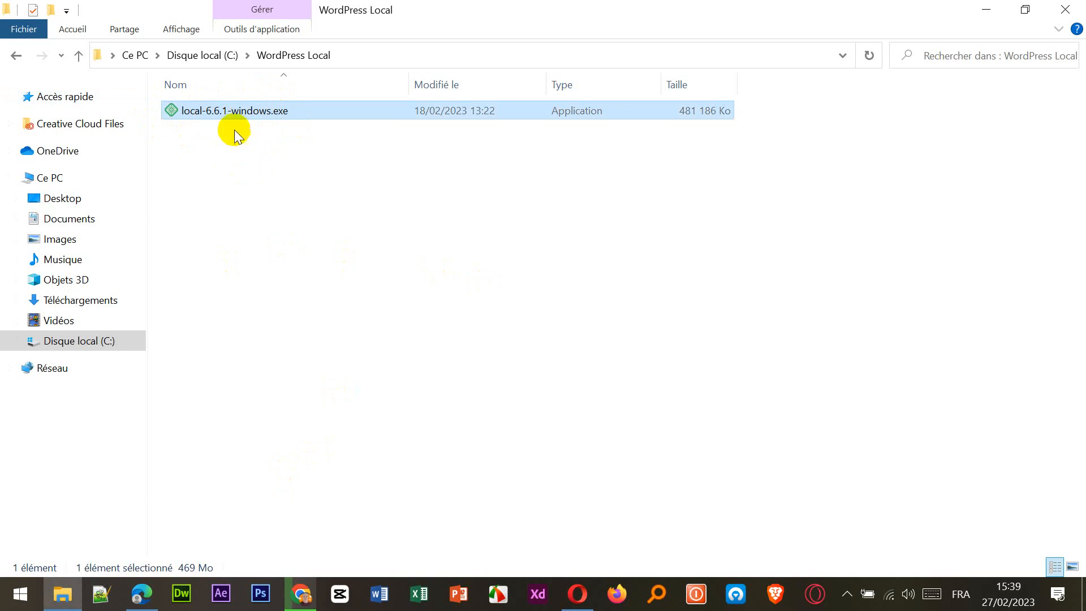
double_click(225, 111)
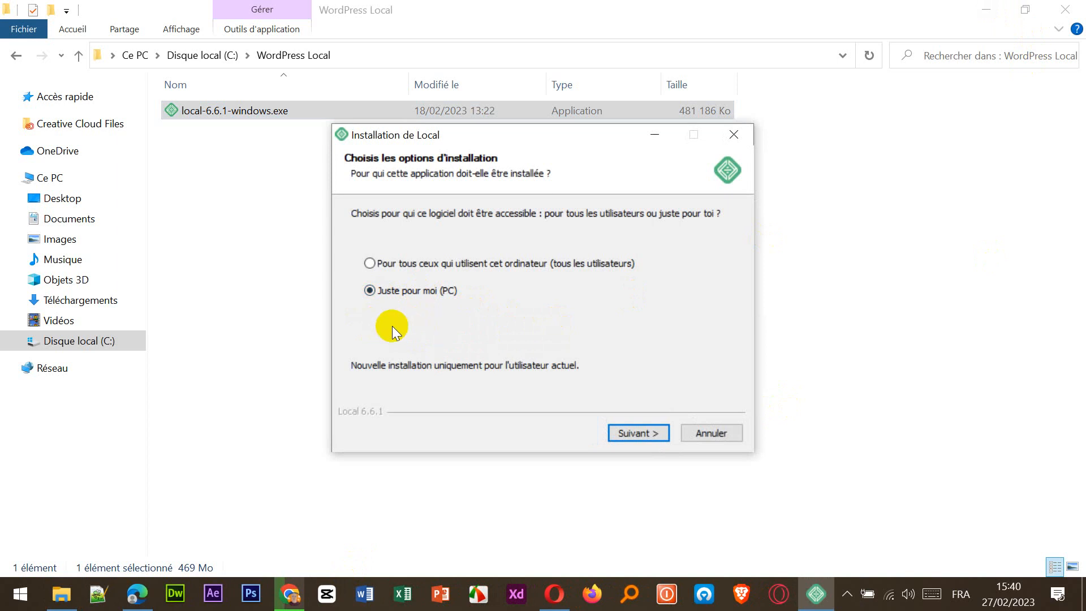
click(401, 267)
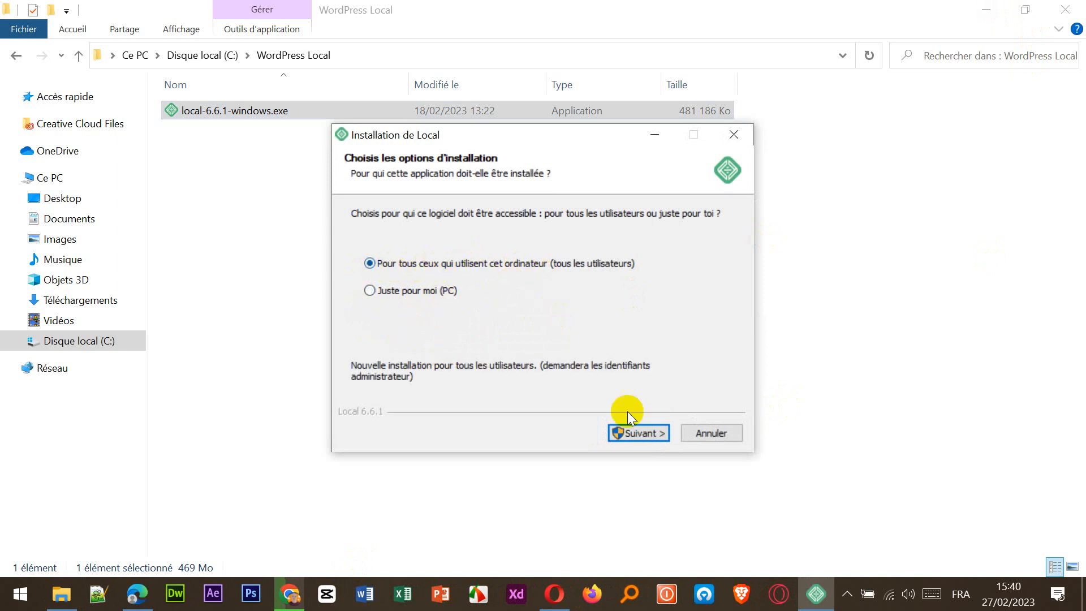
click(637, 433)
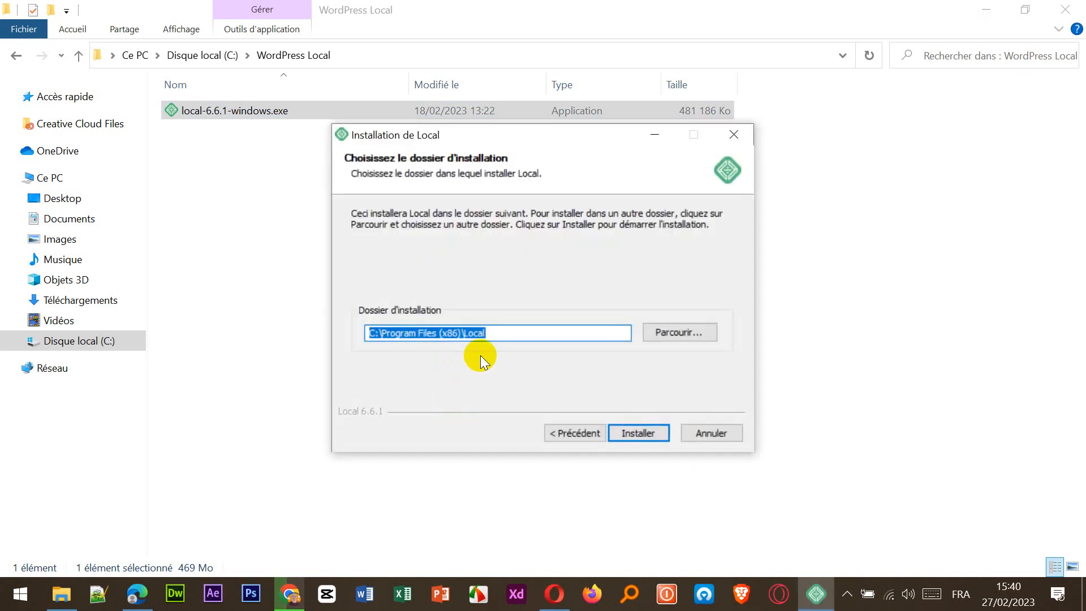
click(643, 430)
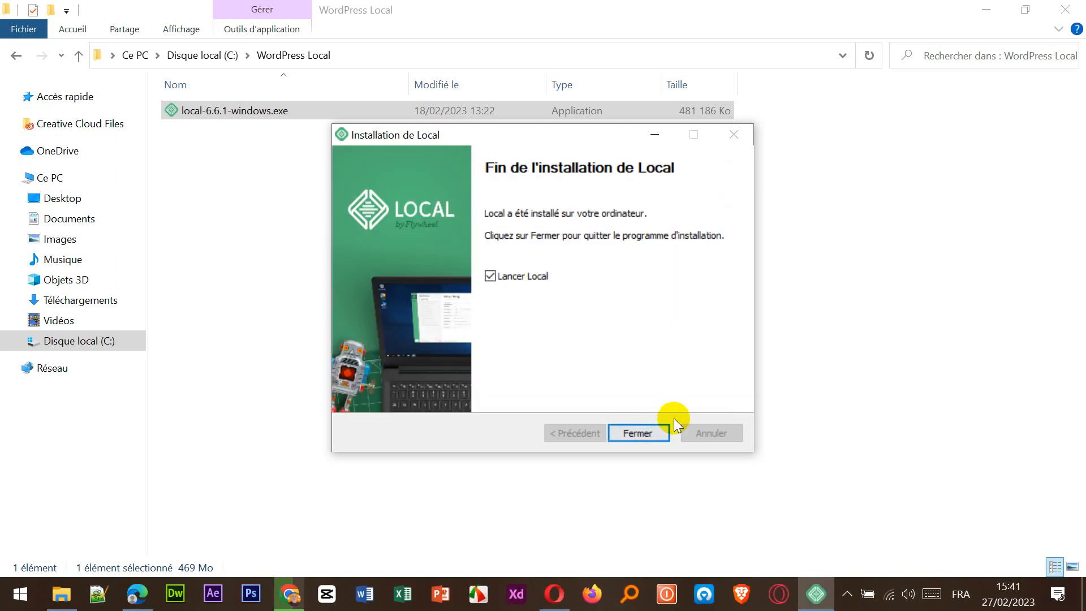
click(626, 434)
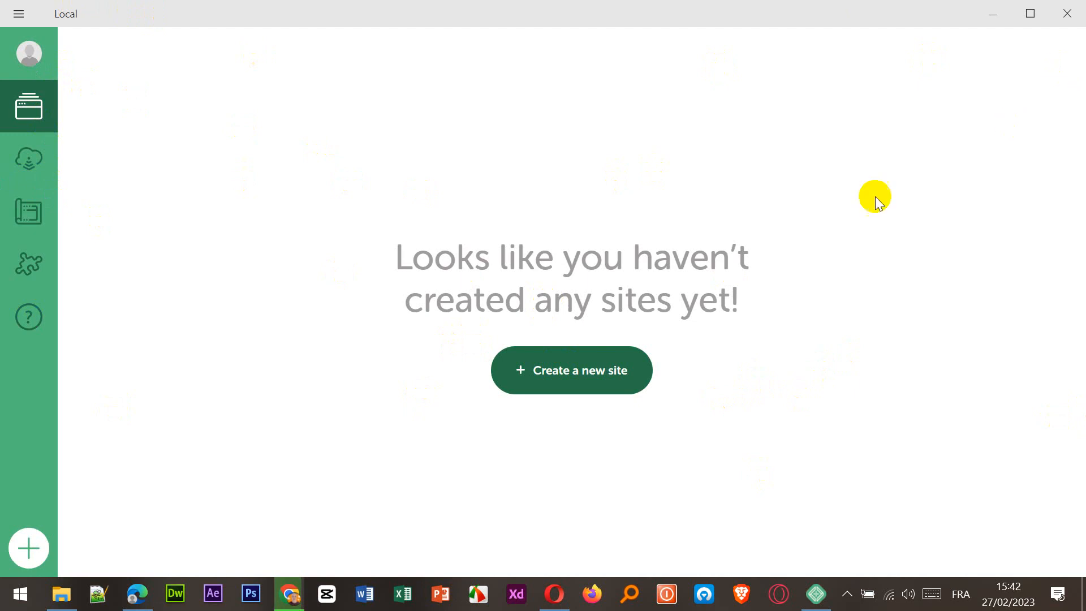
Start a new Local site using the fresh 'Create a new site' option.
click(558, 396)
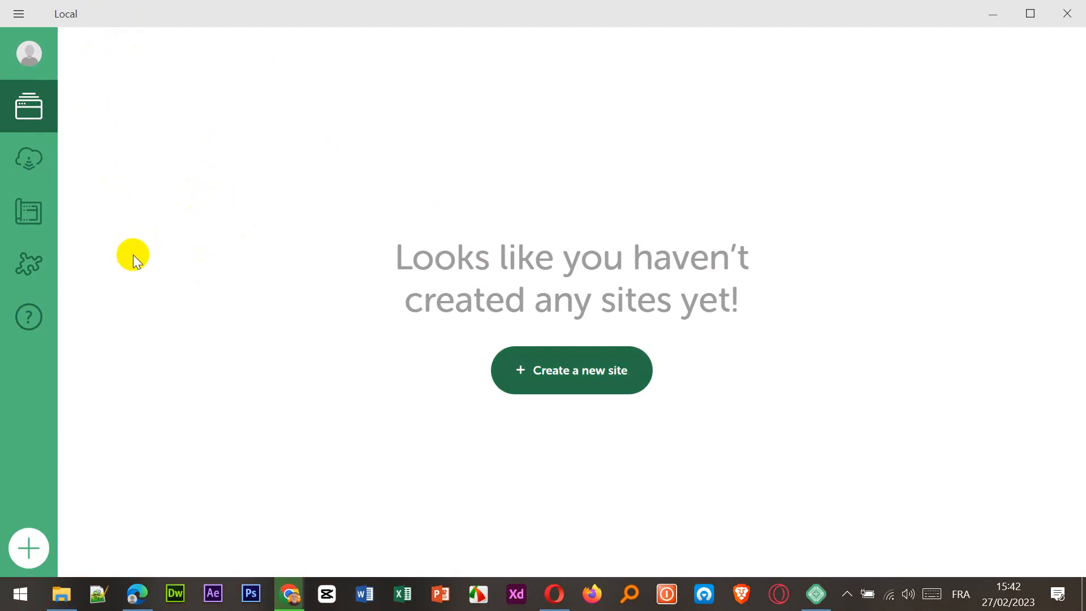
click(568, 377)
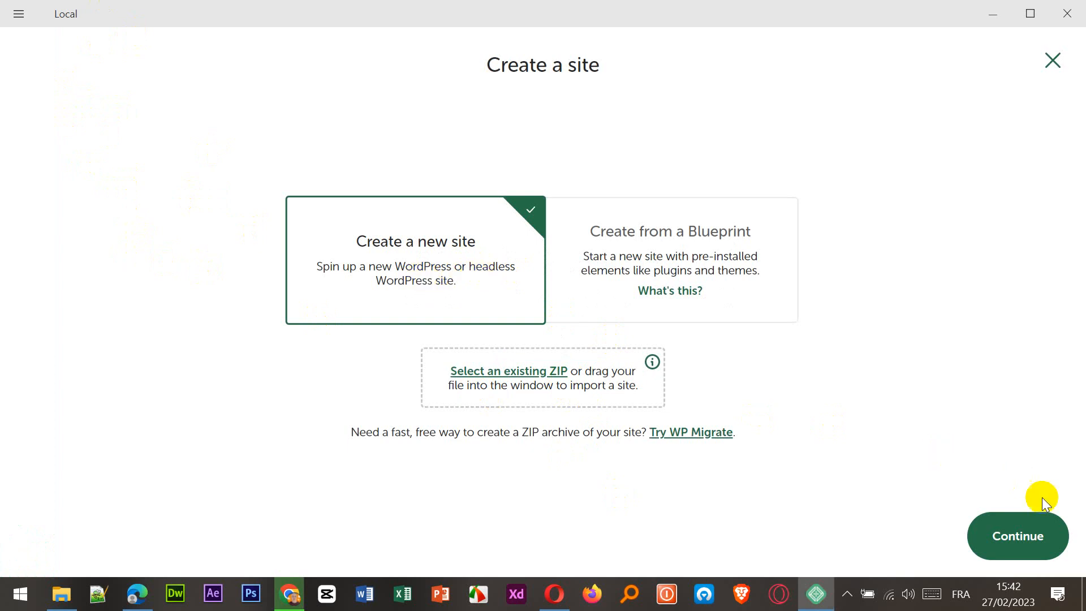
click(1020, 530)
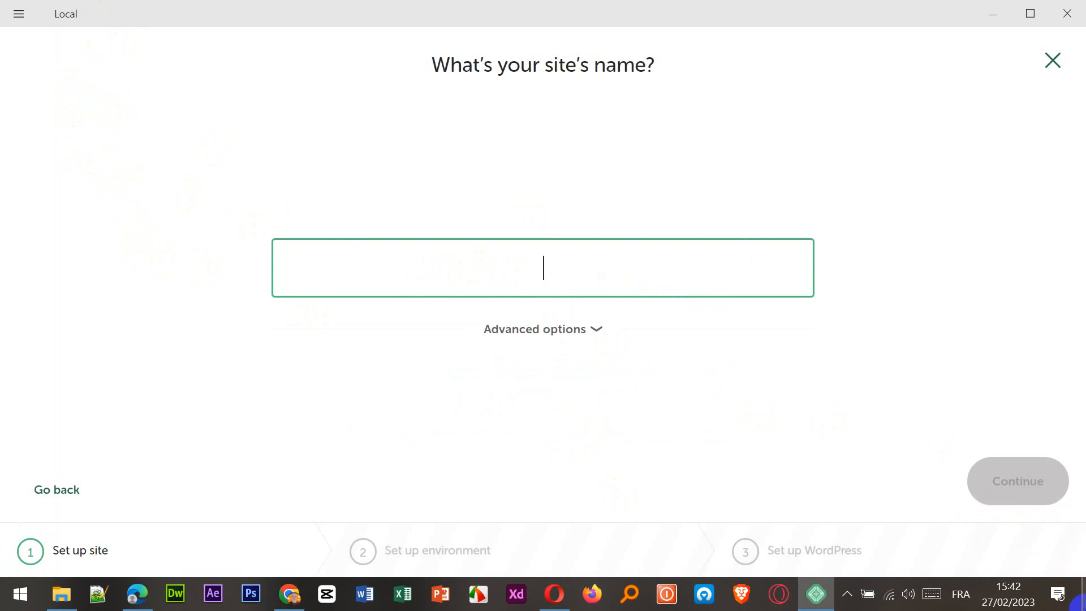
Name the new site 'Agence de location' and confirm it.
text(Age)
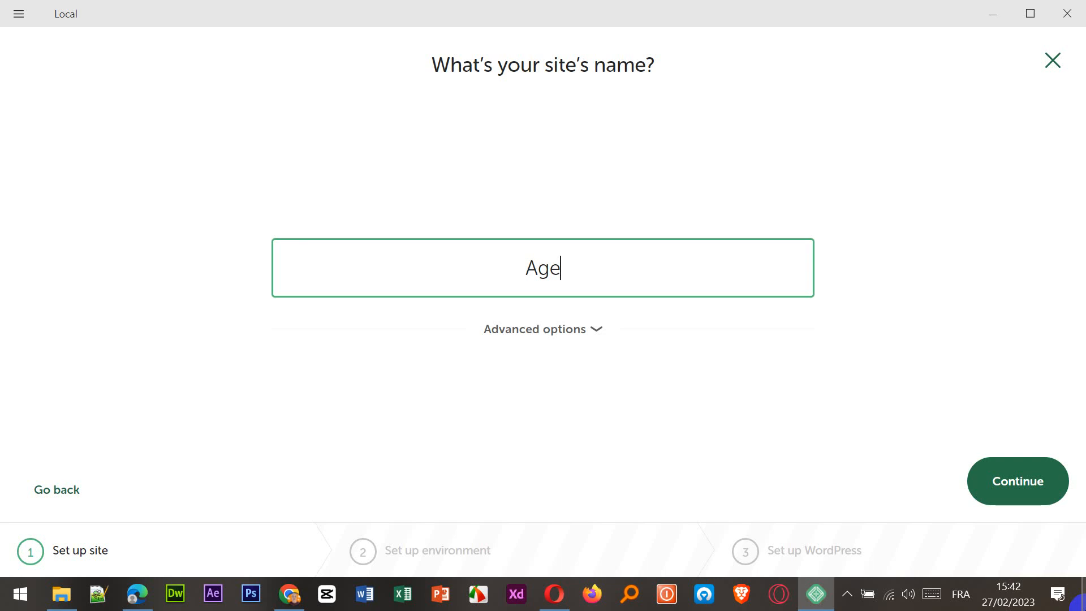
text(nce)
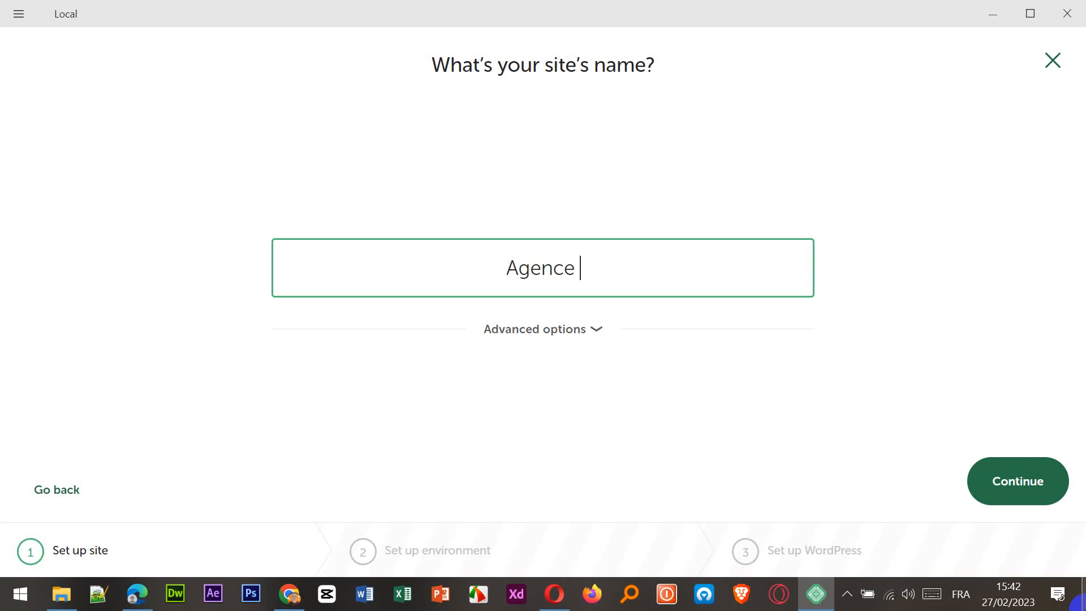
text(loca)
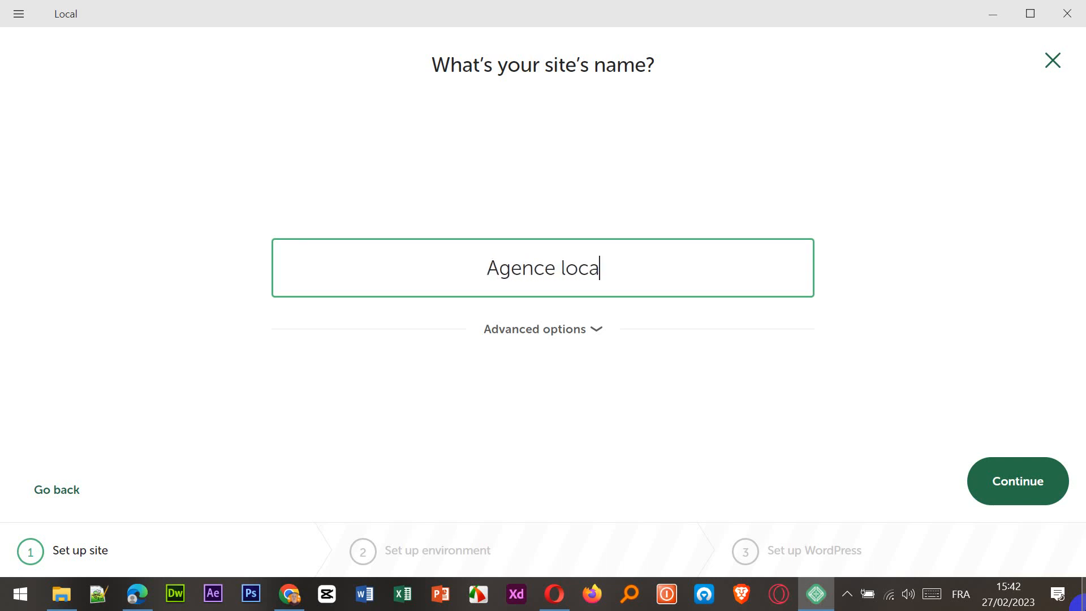
text(tion)
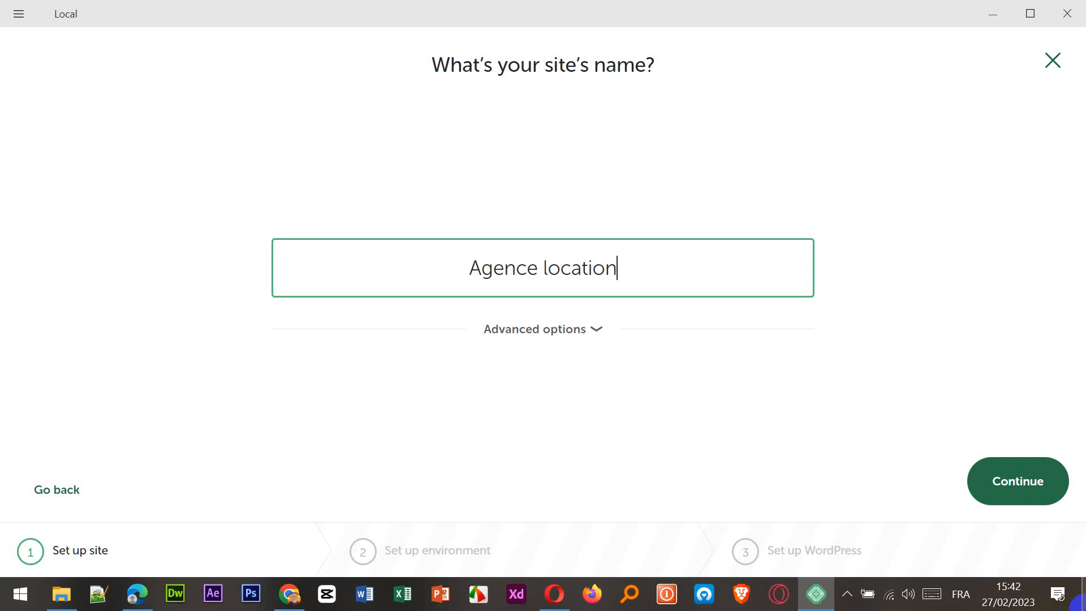
click(543, 267)
text(de)
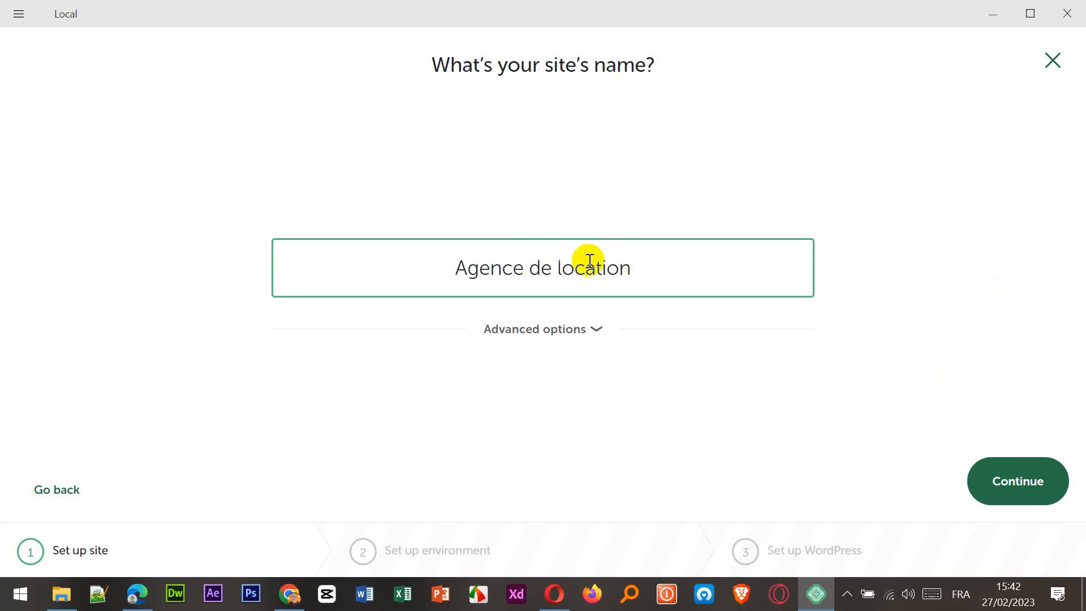
click(1015, 493)
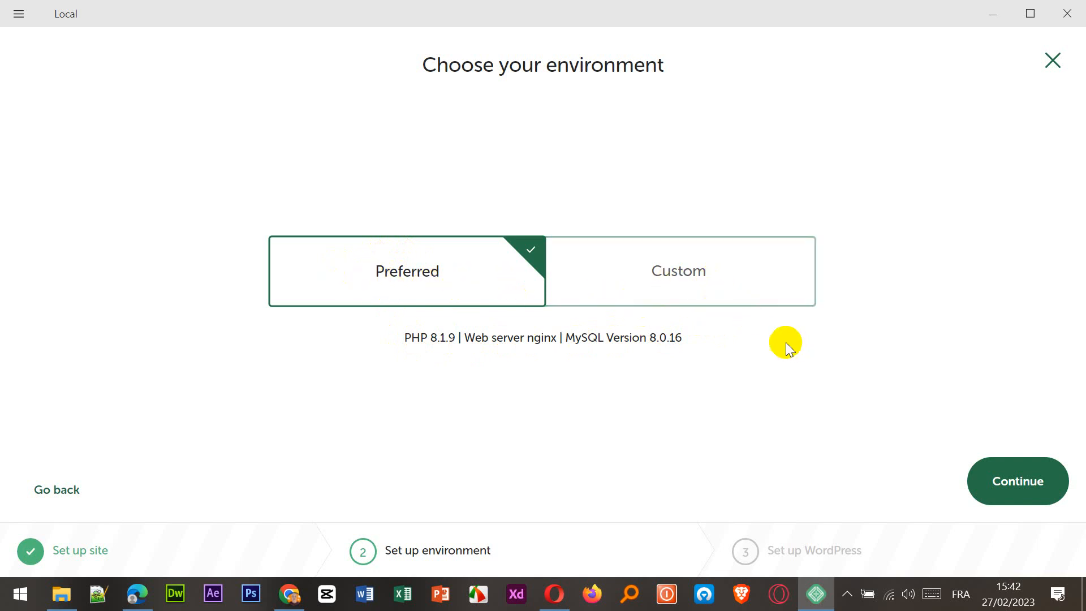
Accept the Preferred environment and set the WordPress username to admin with a password.
click(1011, 499)
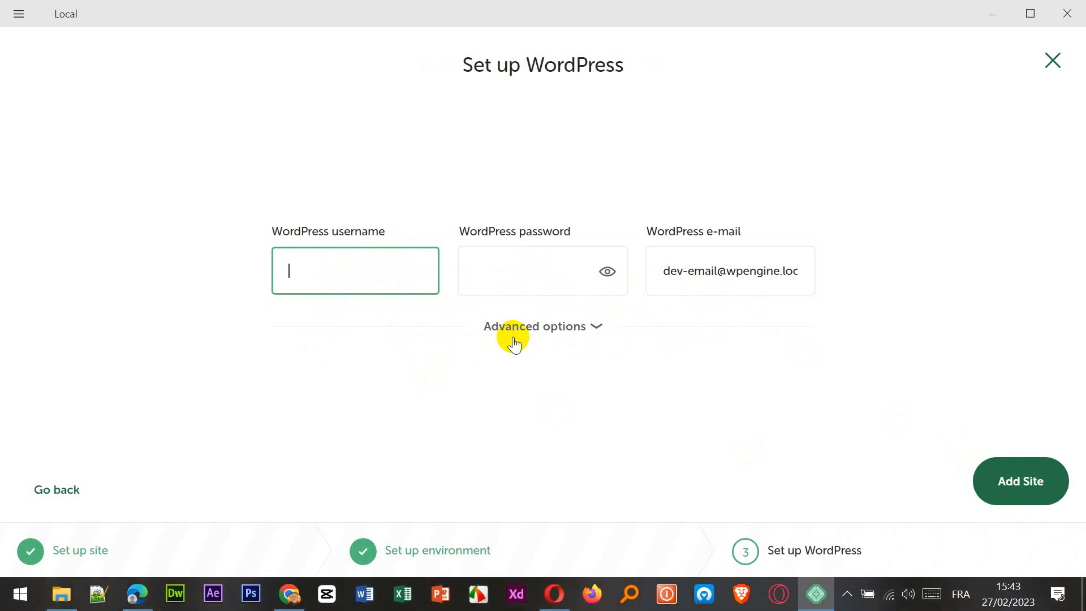
text(dmin)
click(496, 280)
text(••••••••)
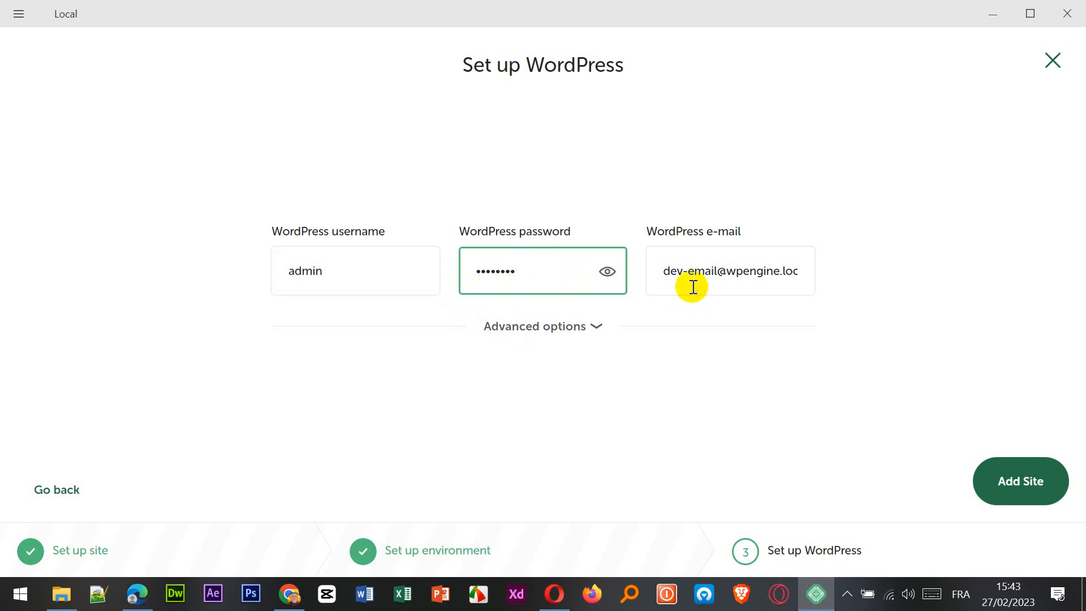
drag(659, 272, 714, 297)
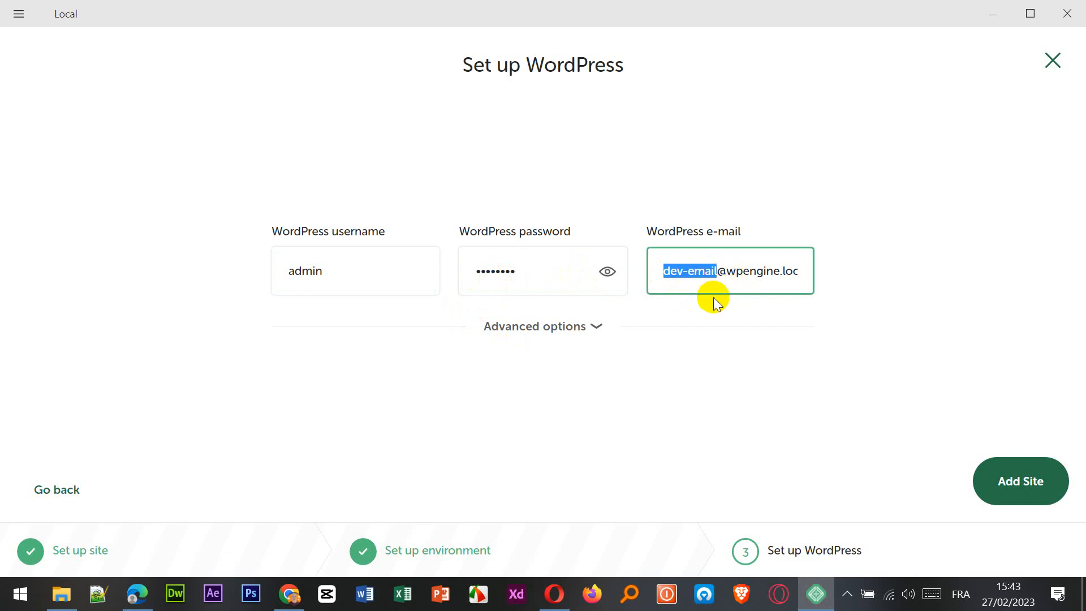
key(BackSpace)
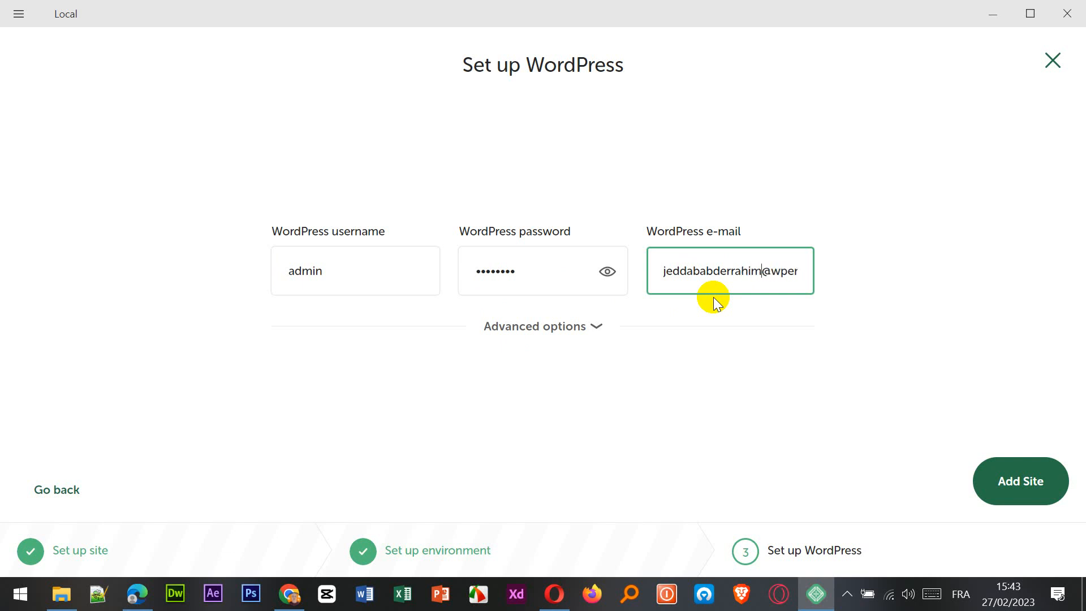
drag(772, 273, 805, 269)
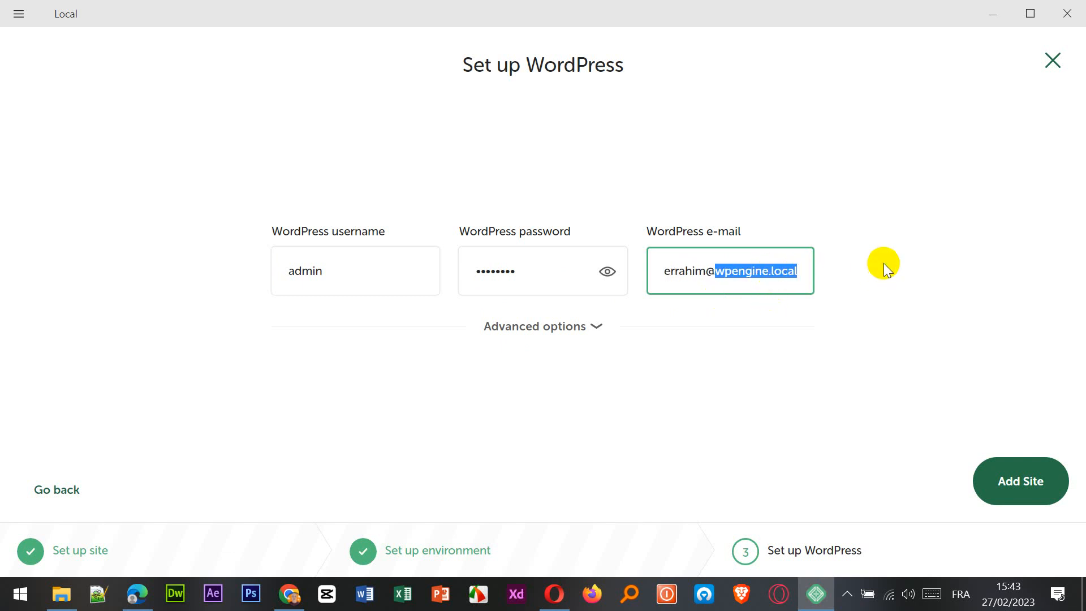
text(gma)
key(Tab)
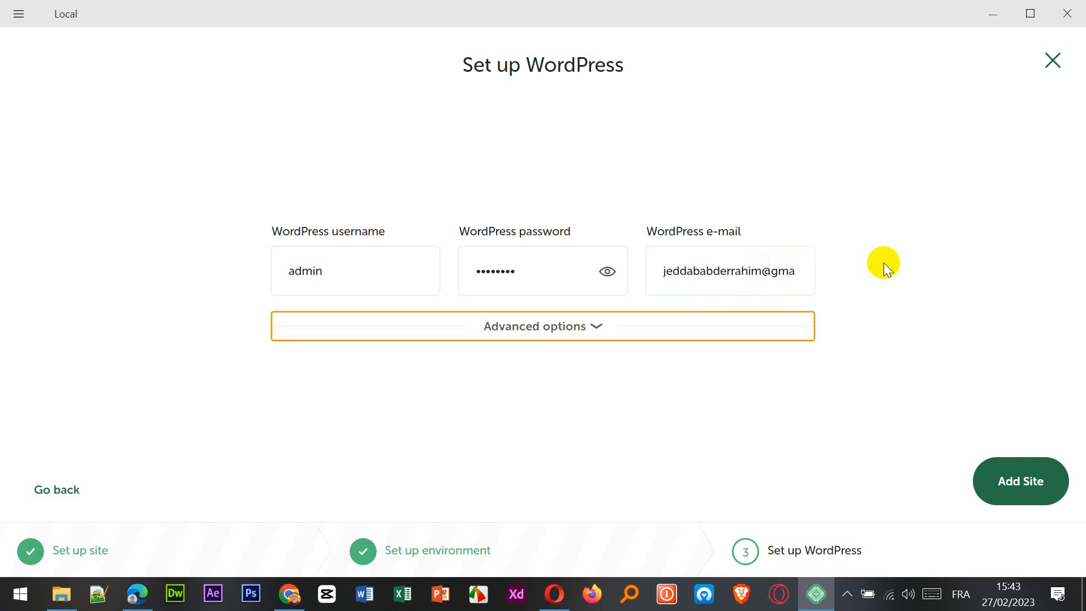
click(772, 272)
key(Right)
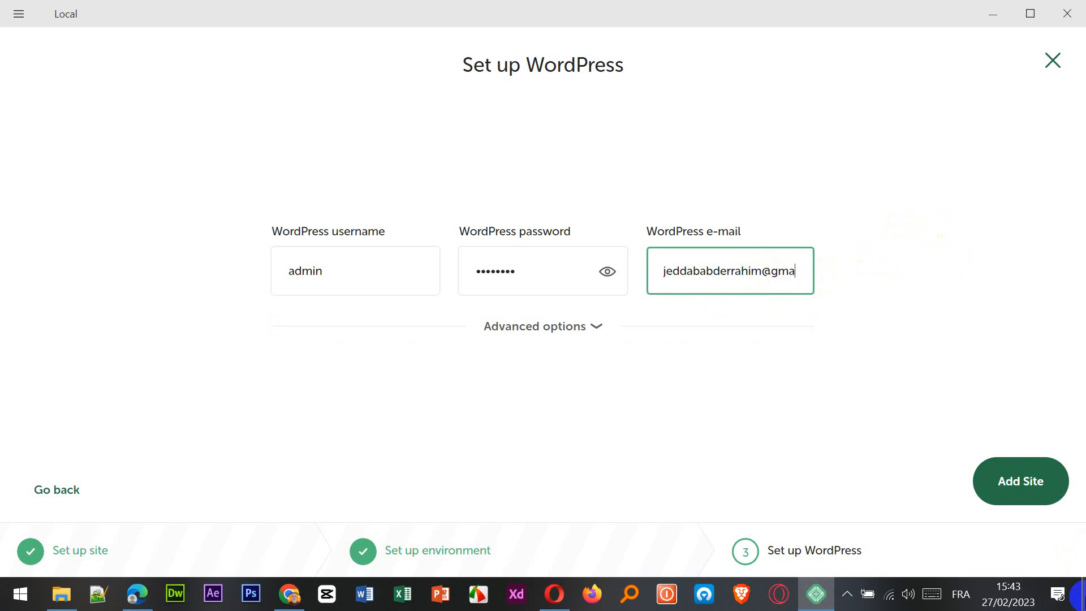
text(il.com)
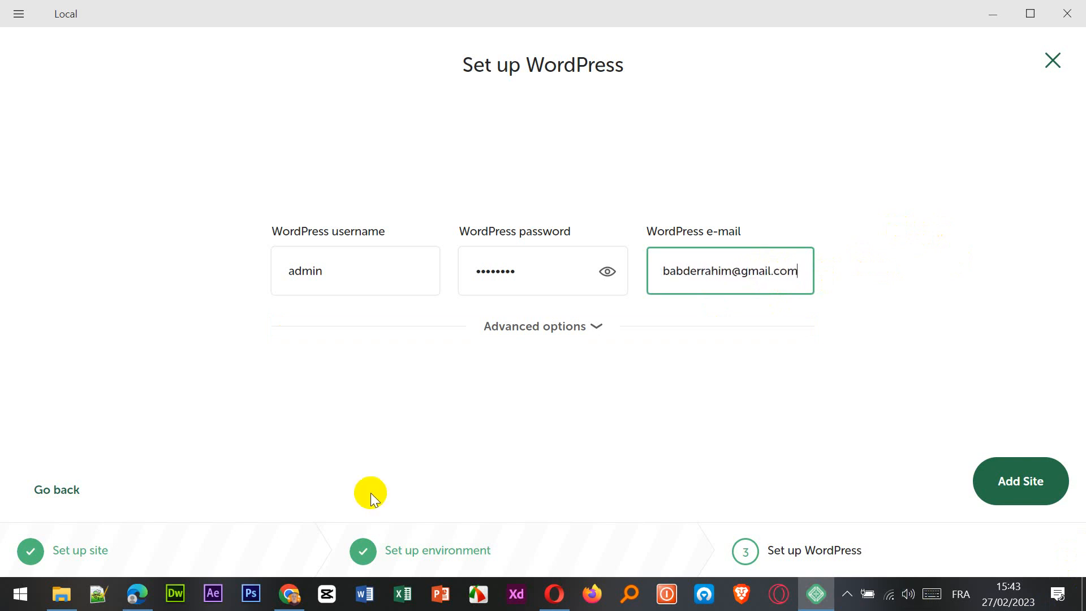
Toggle the advanced options open and closed, verify the admin username, and add the site.
click(583, 326)
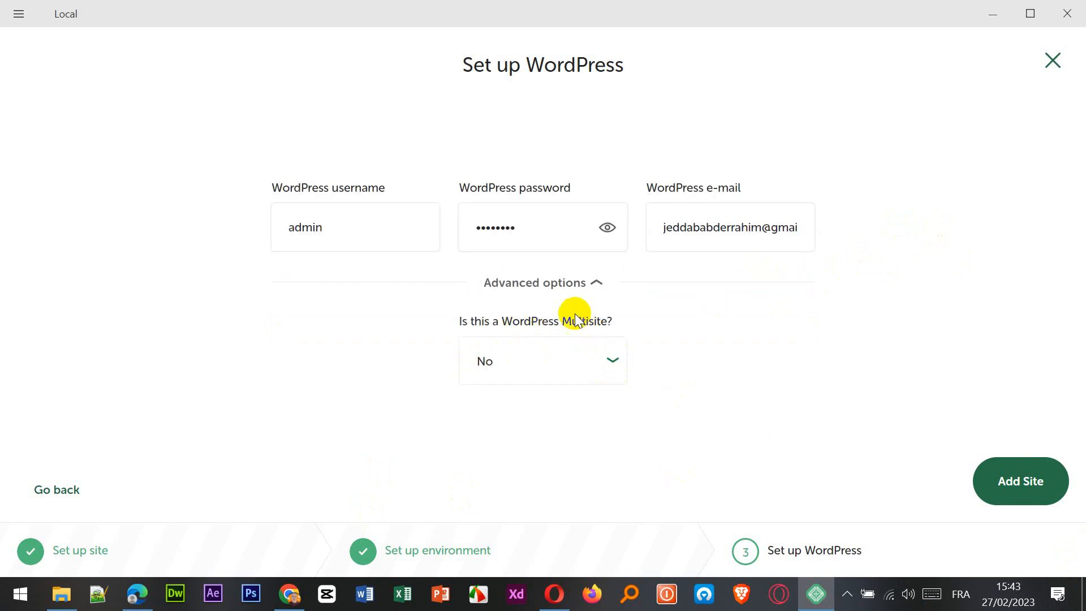
click(595, 282)
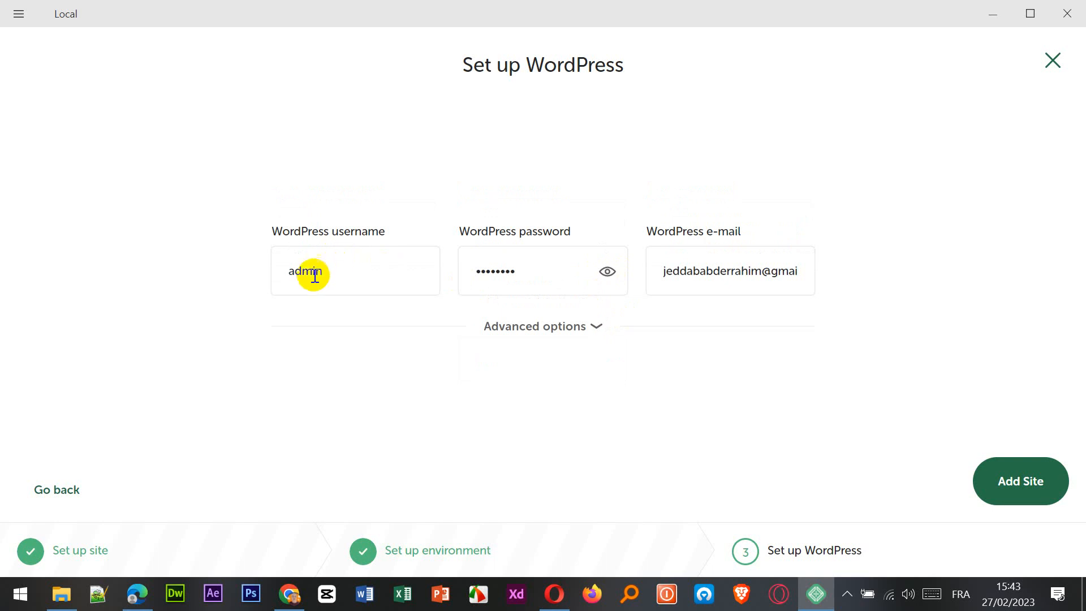
double_click(361, 276)
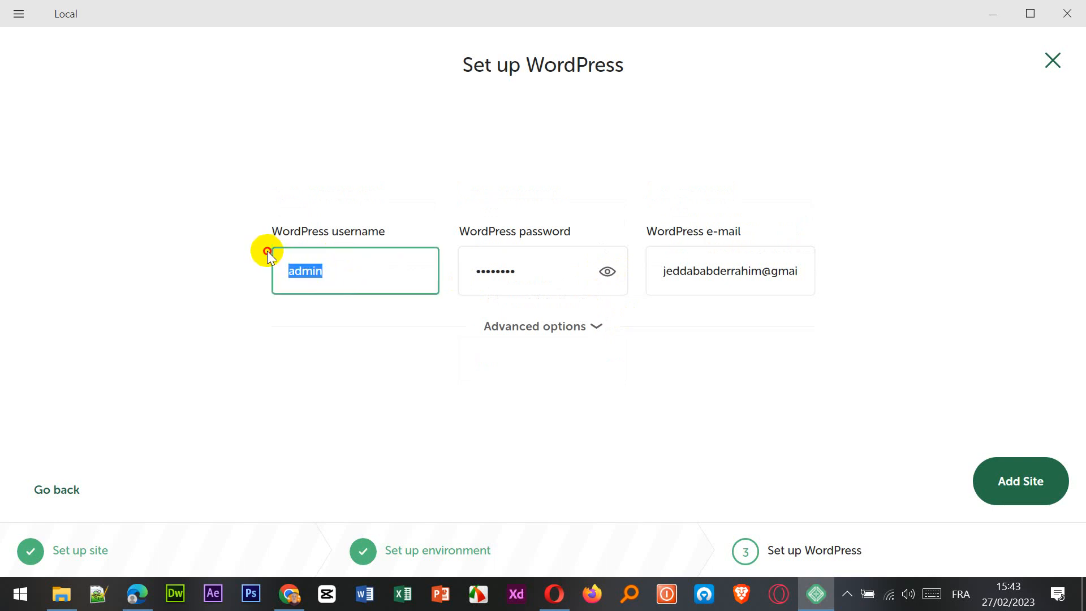
click(1032, 484)
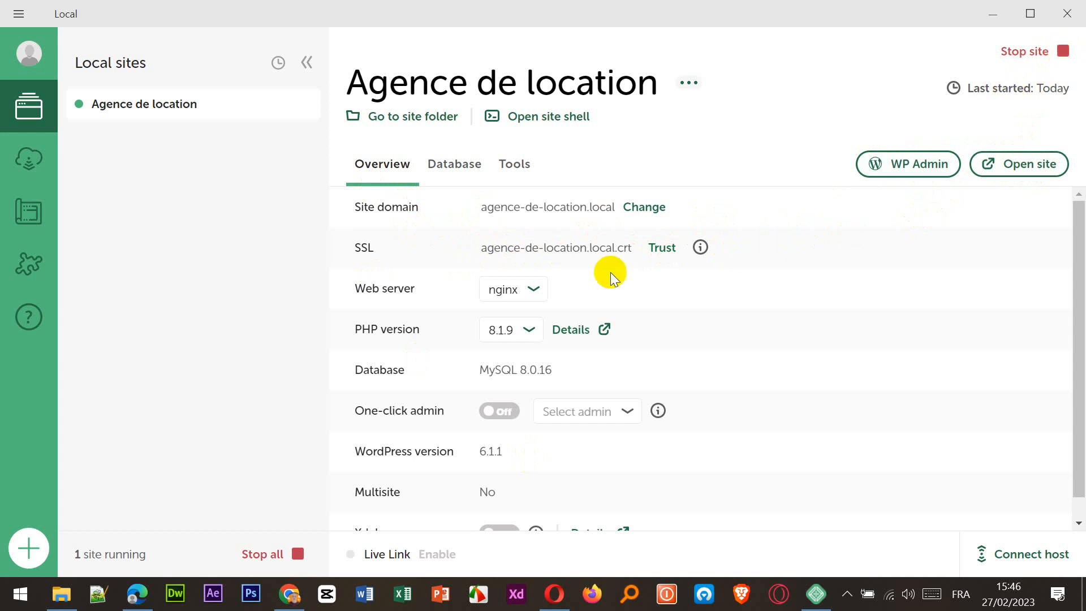
Review the new site's overview and open agence-de-location.local in the browser.
scroll(582, 340, down, 1)
scroll(571, 362, up, 1)
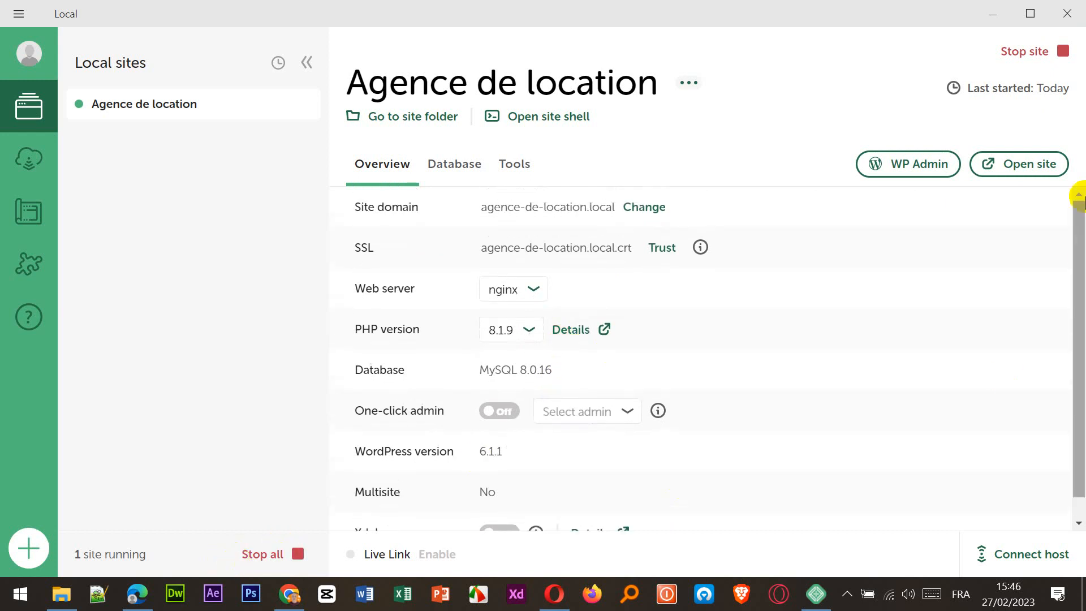
click(1016, 173)
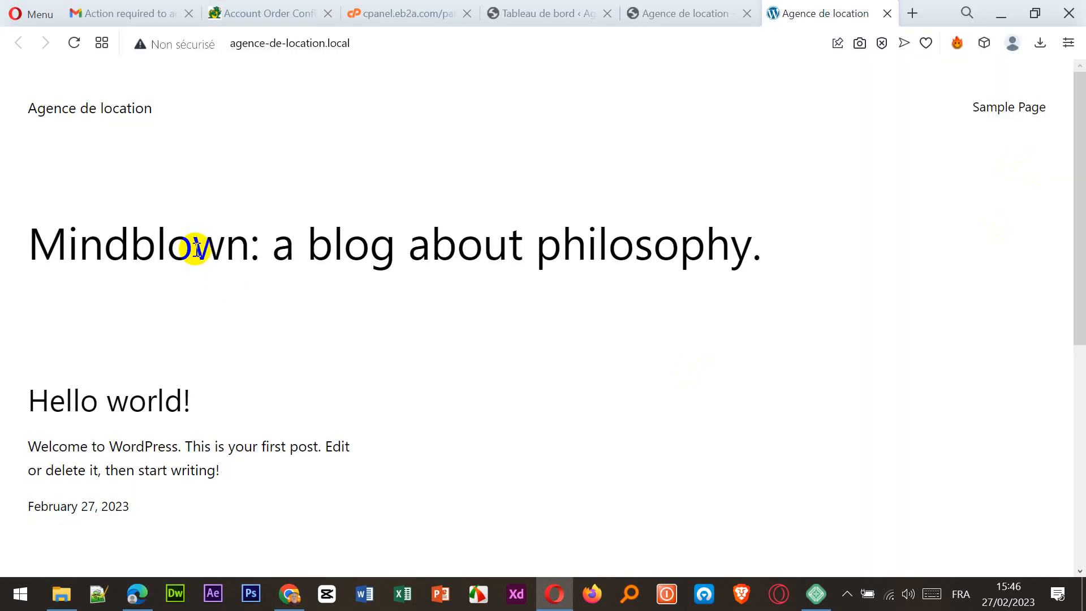
Look over the local site's front page and address, then minimize the browser.
scroll(217, 266, down, 3)
scroll(219, 280, up, 3)
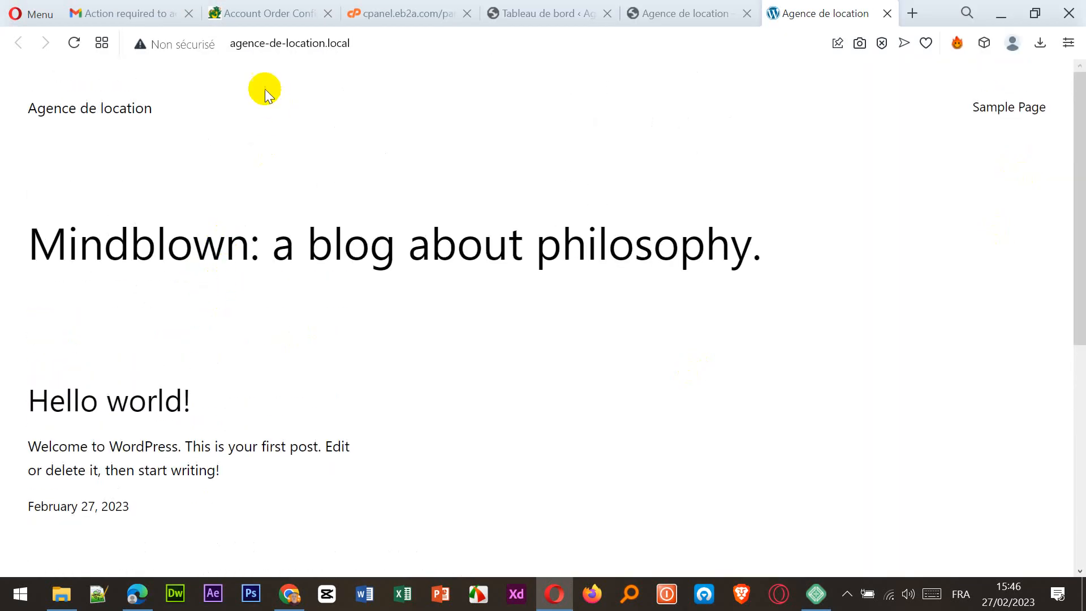
drag(366, 43, 226, 43)
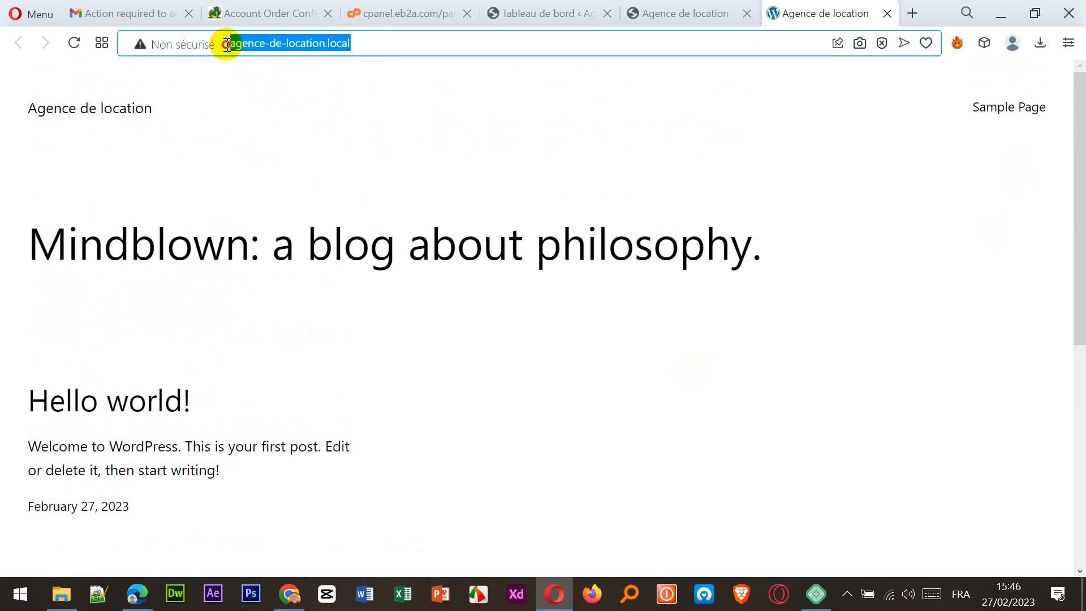
click(1001, 14)
Log into the local site's WP Admin as admin with the site password.
click(907, 165)
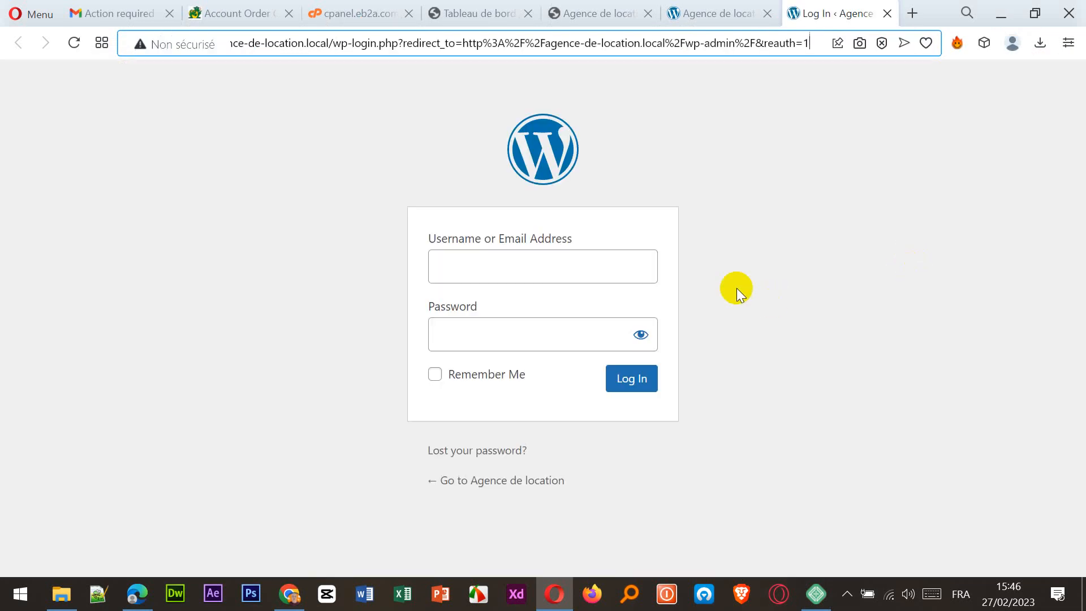
click(552, 265)
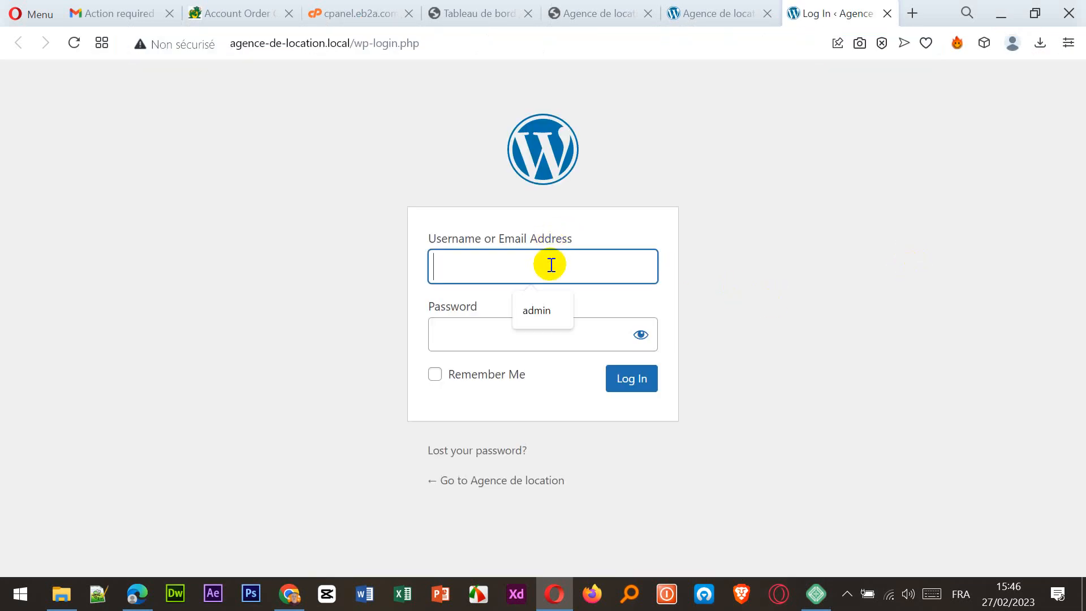
click(519, 316)
click(515, 334)
text(admin123)
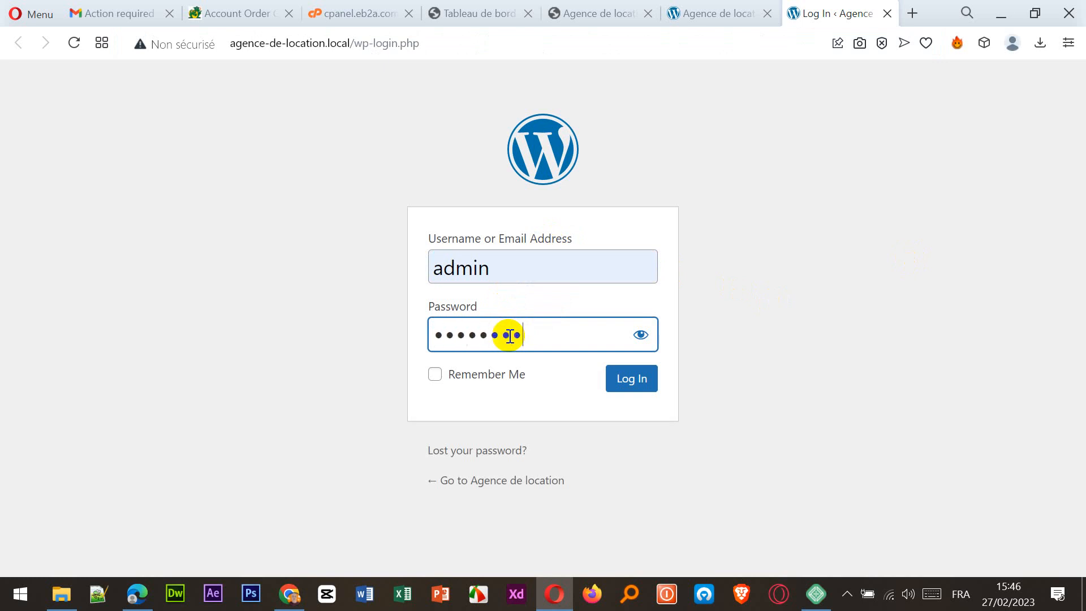
click(620, 390)
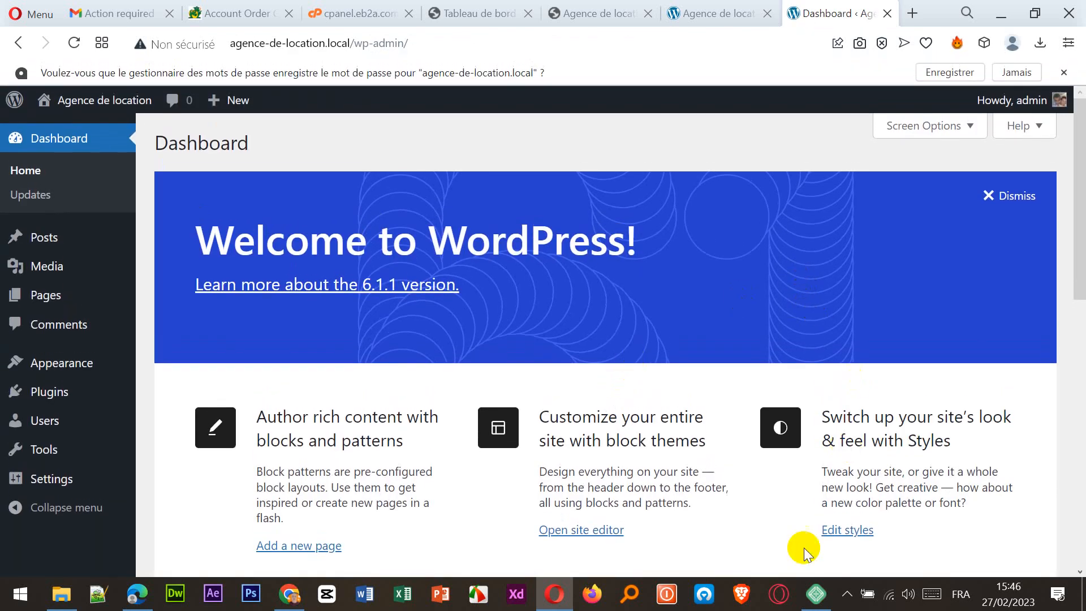
click(815, 593)
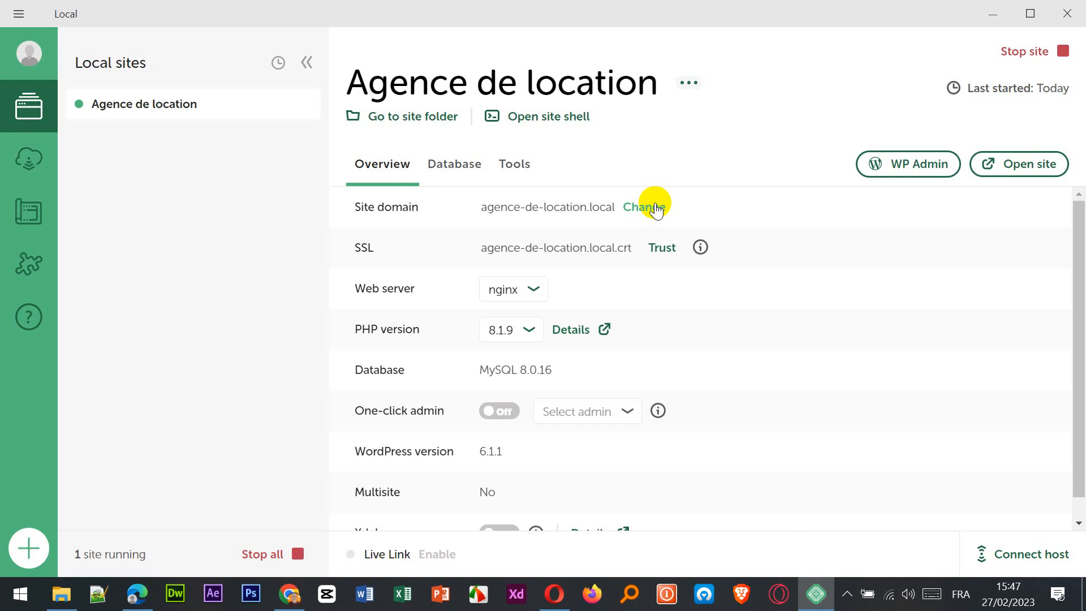
Look over the hosted agence2023.eb2a.com dashboard and the local site tab, then minimize Opera.
click(990, 17)
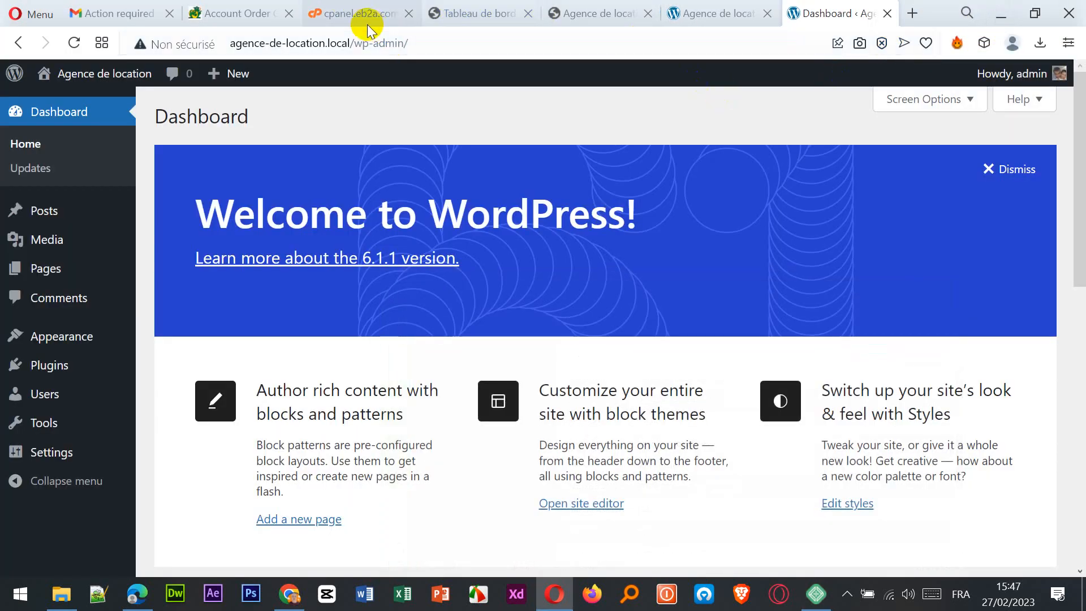
click(453, 14)
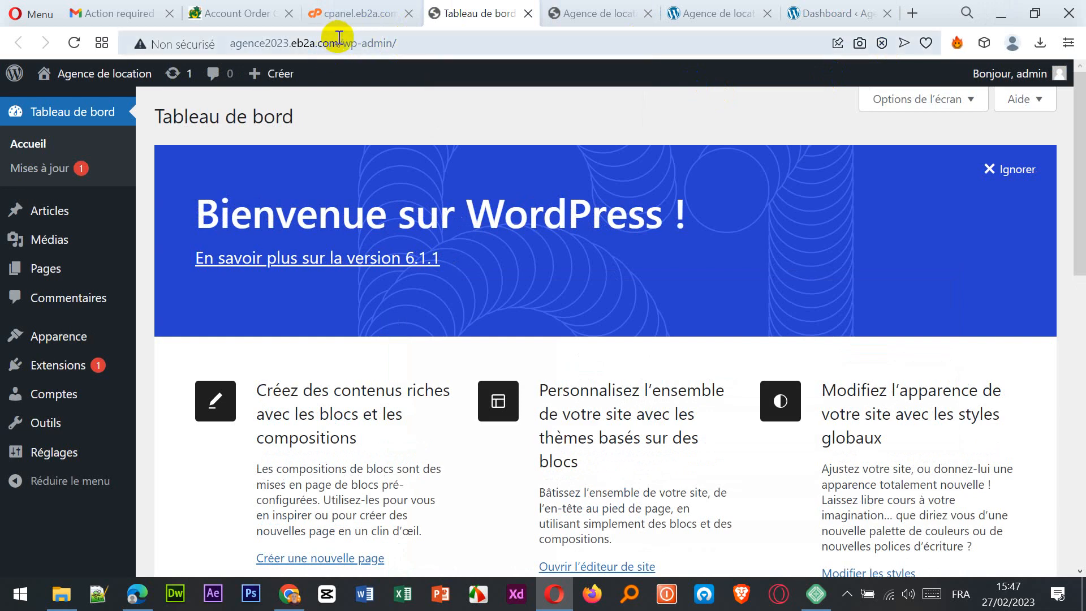
drag(339, 40, 294, 41)
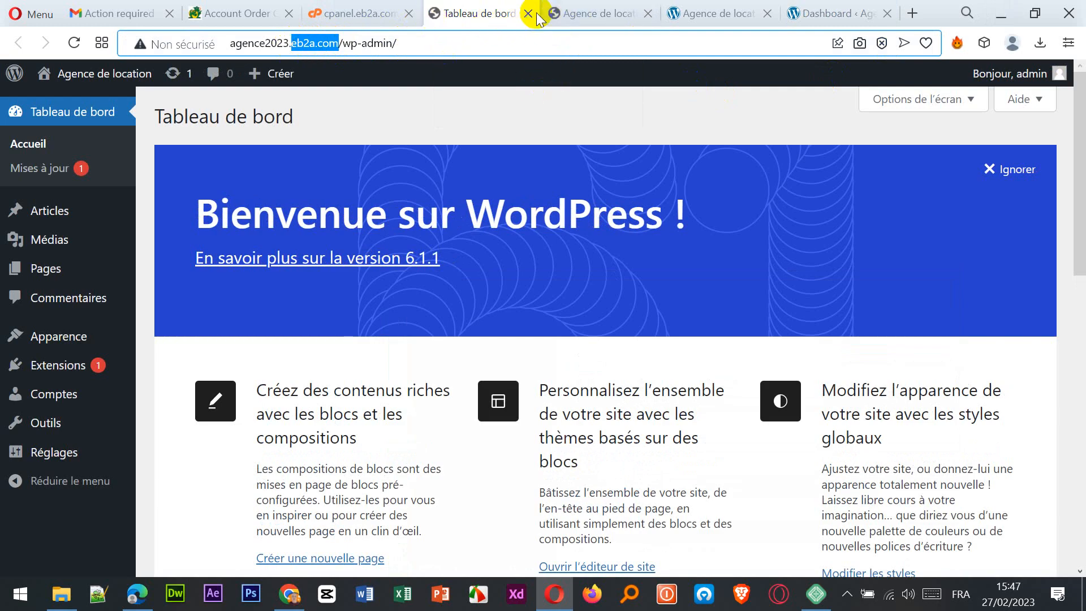
click(559, 12)
click(464, 12)
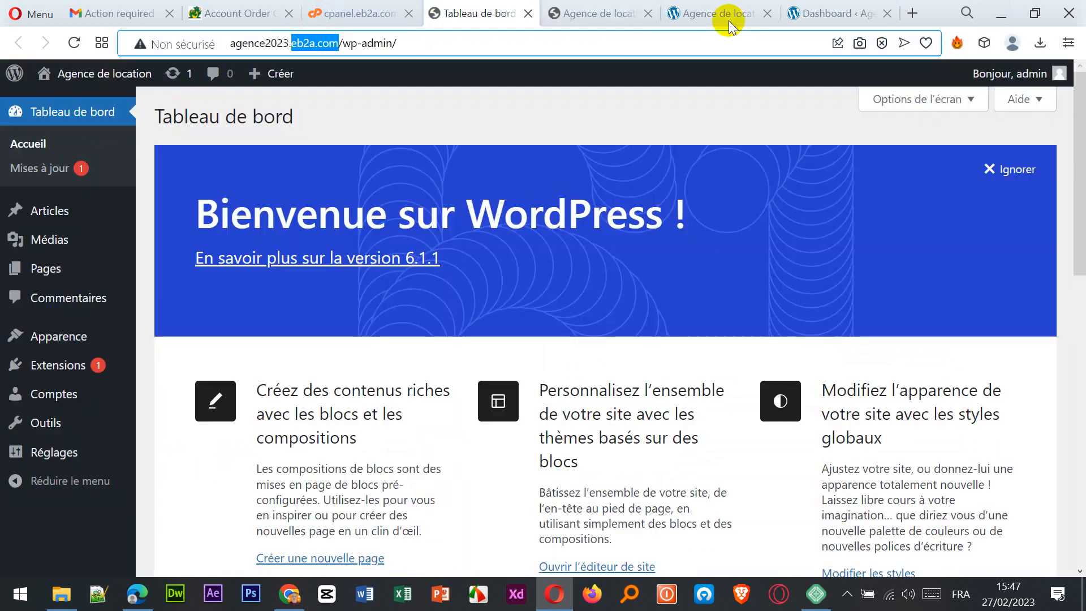
click(999, 16)
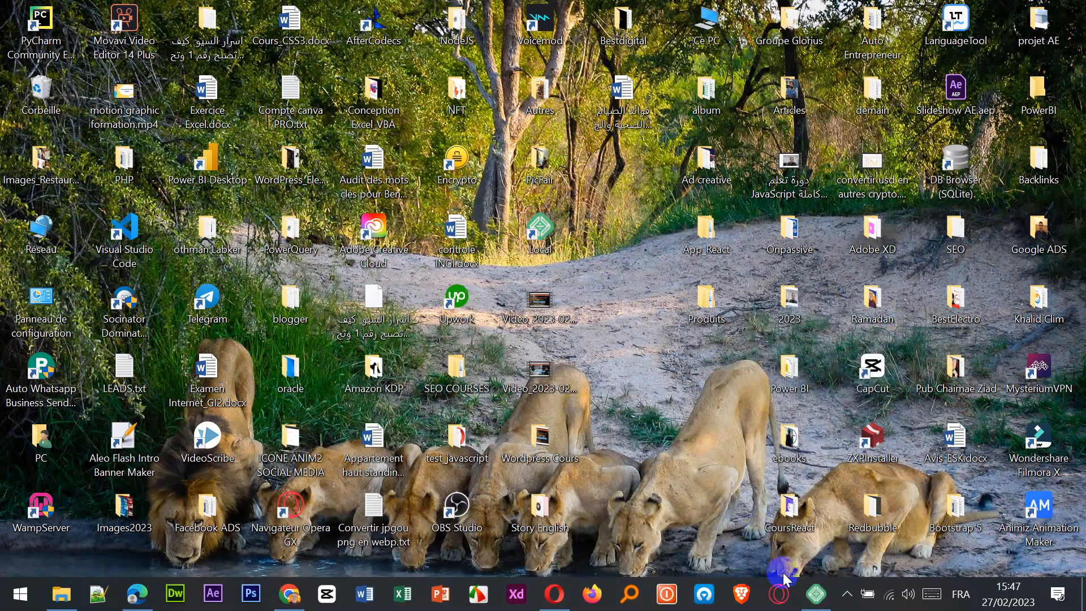
Restore Local and scroll through the Agence de location site's overview details.
click(817, 594)
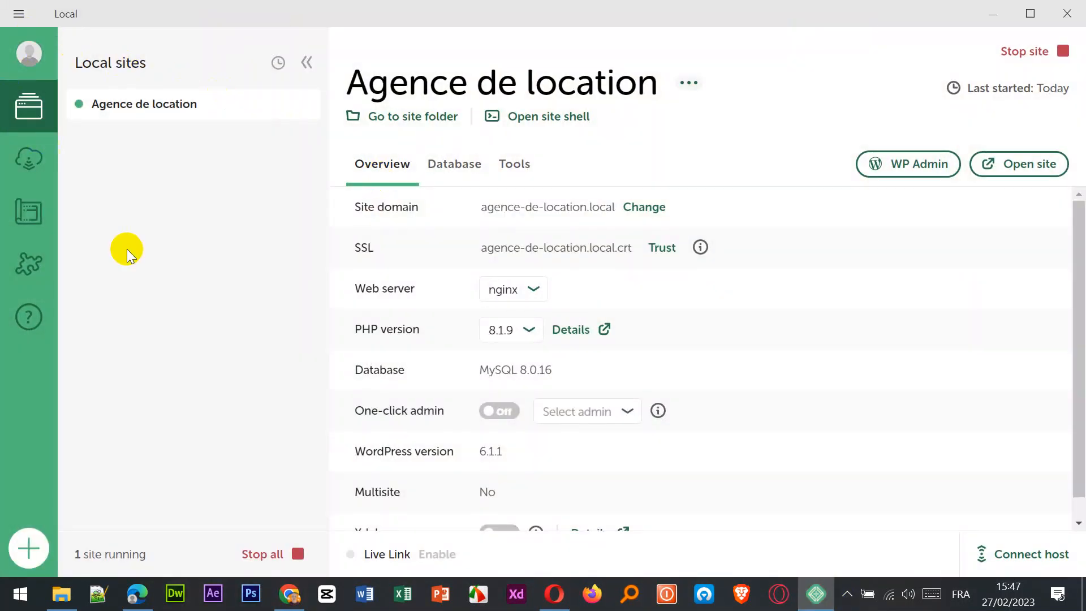
scroll(676, 335, down, 1)
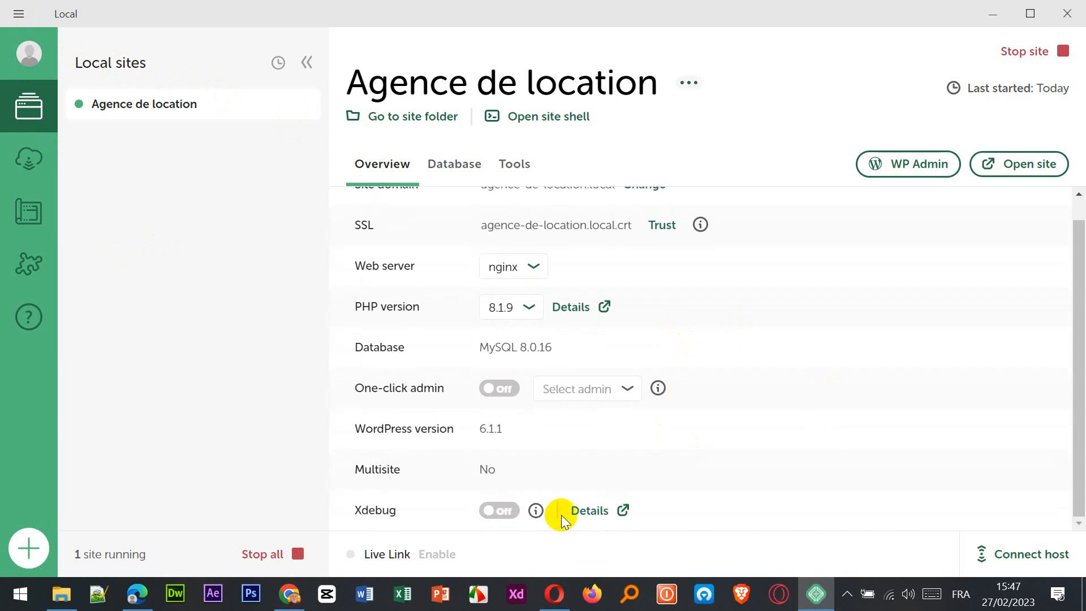
scroll(562, 518, up, 1)
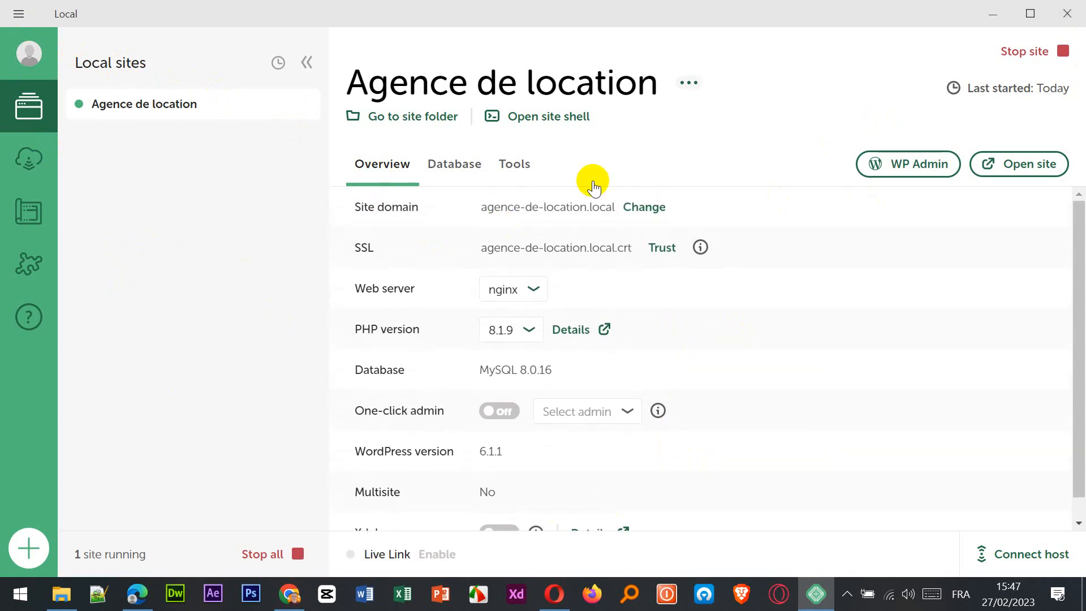